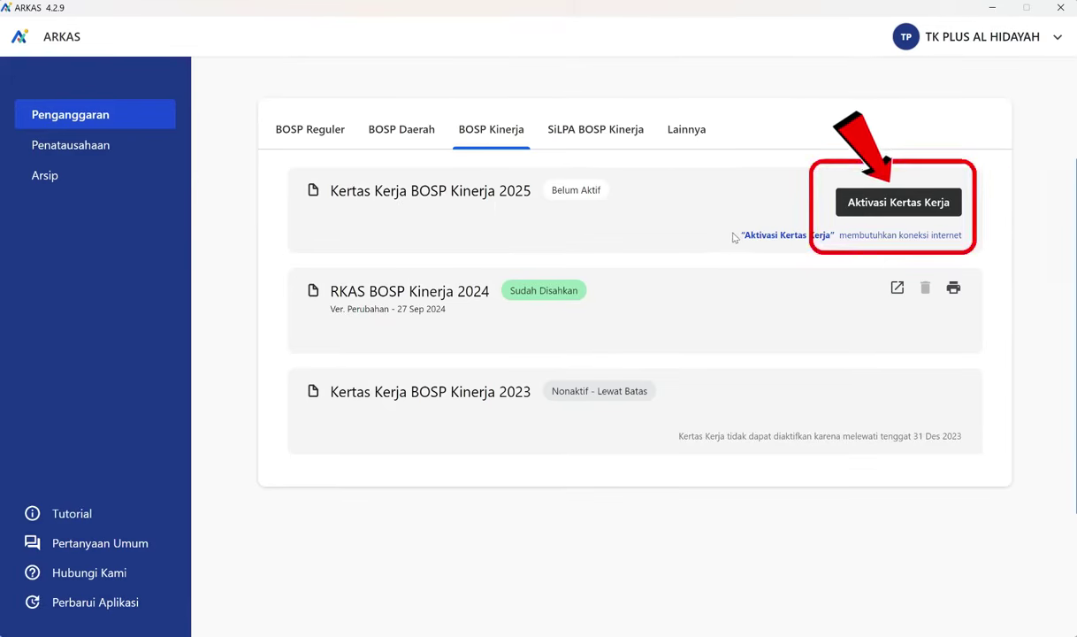
Step: Activate the Kertas Kerja BOSP Kinerja 2025, continuing with the prefilled responsible-person data and the preset fund ceiling
mouse_move(739, 236)
mouse_down()
mouse_move(820, 245)
mouse_move(959, 232)
mouse_move(978, 241)
mouse_up()
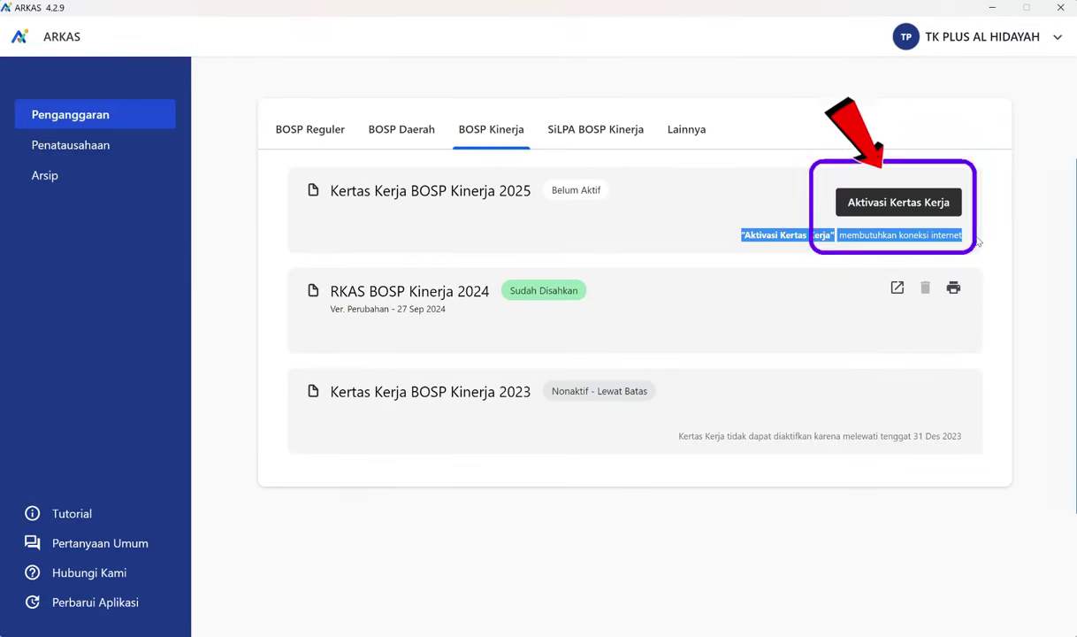
click(765, 212)
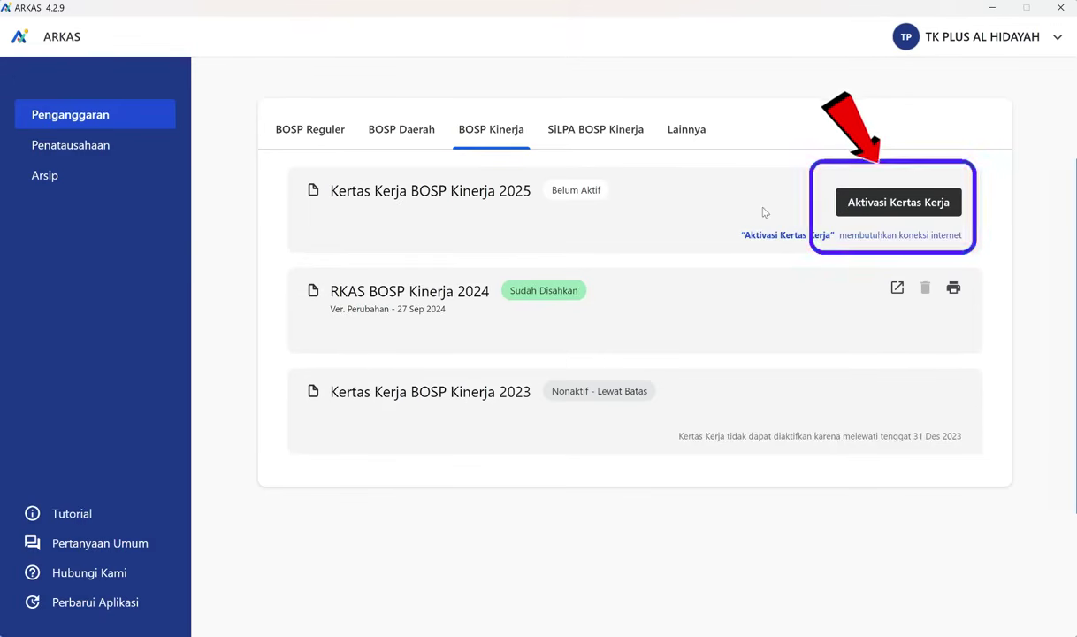
click(882, 205)
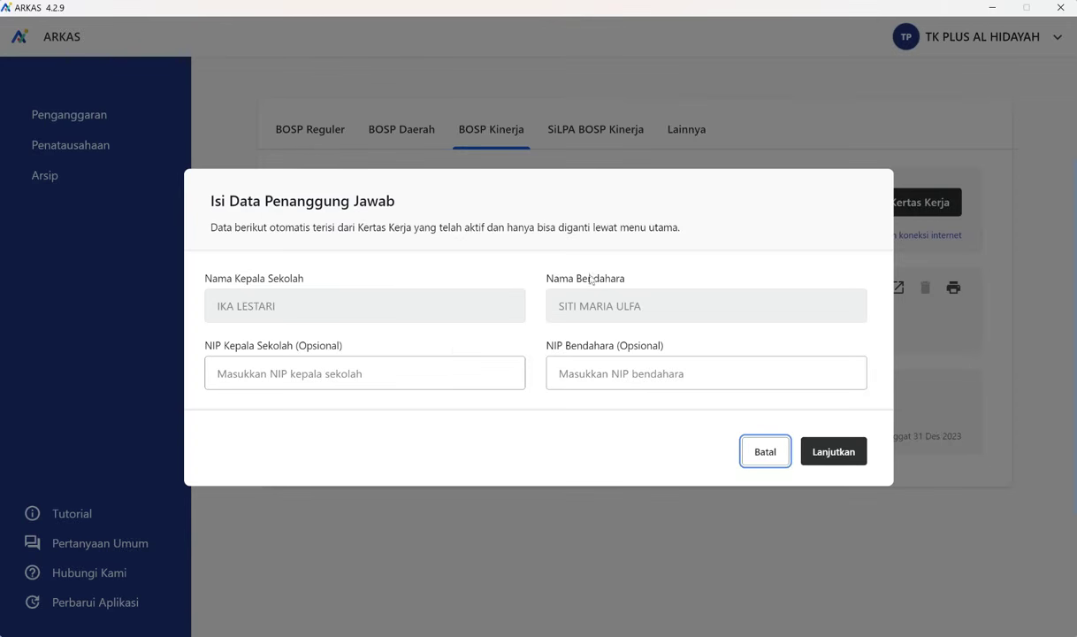
click(833, 452)
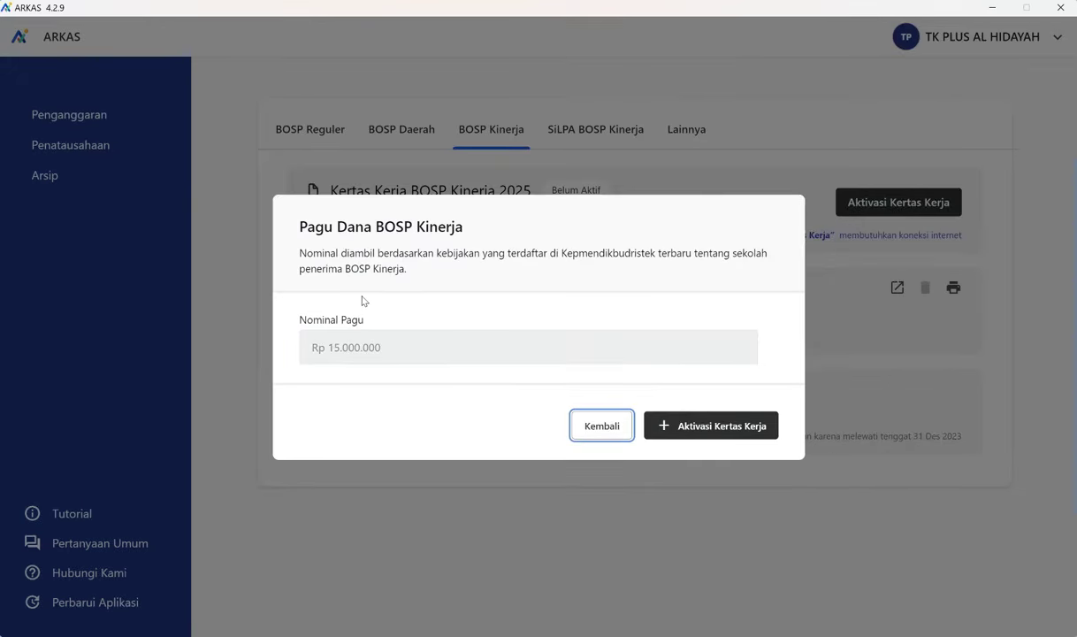
drag(285, 218, 457, 231)
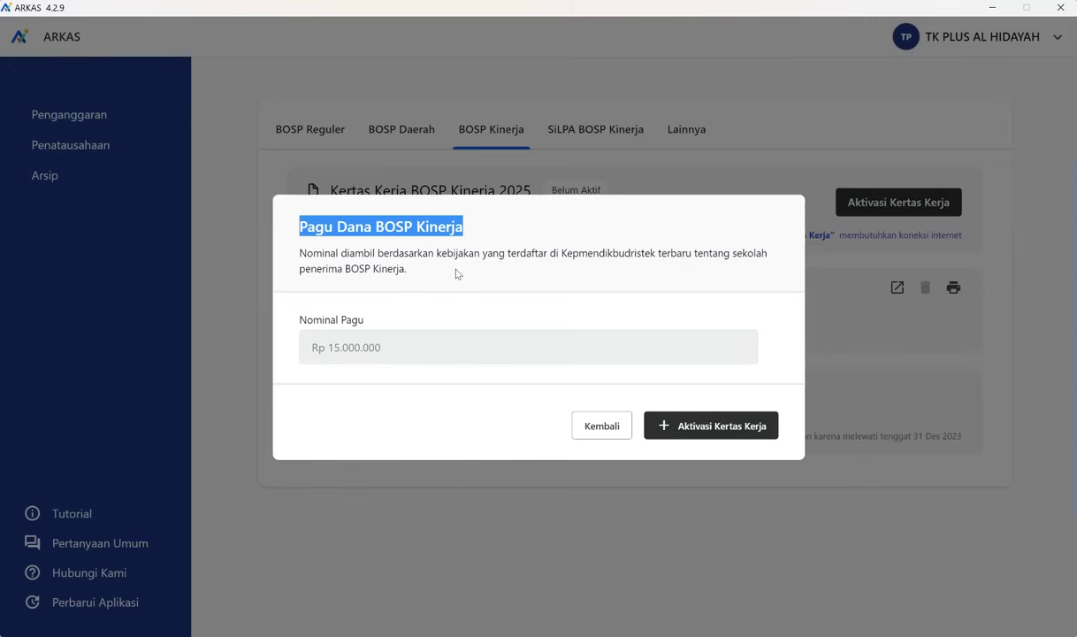
click(300, 331)
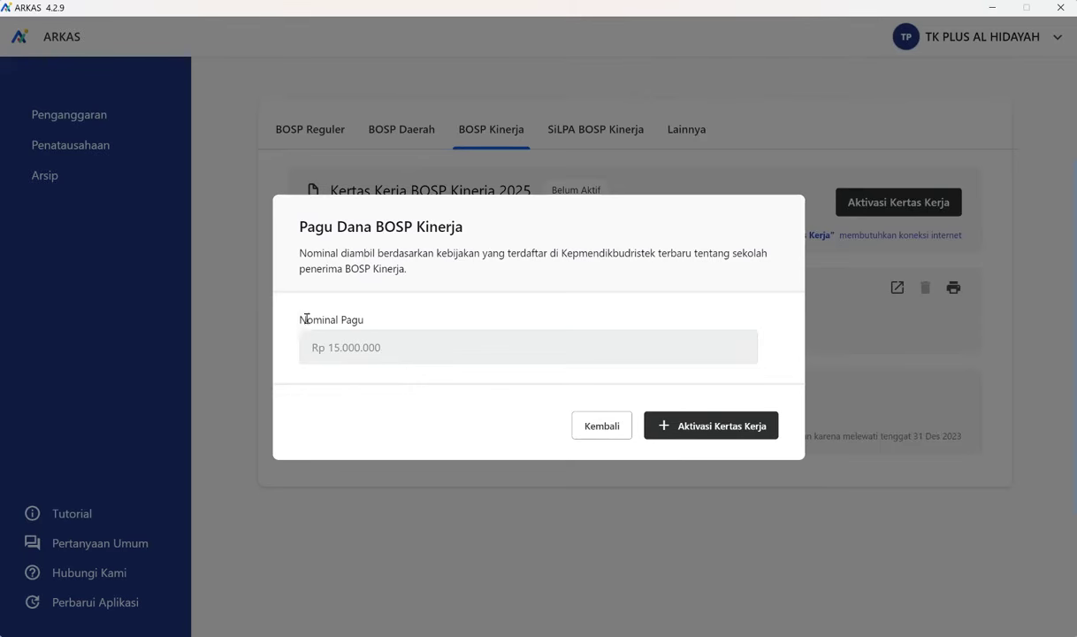
drag(300, 312, 364, 311)
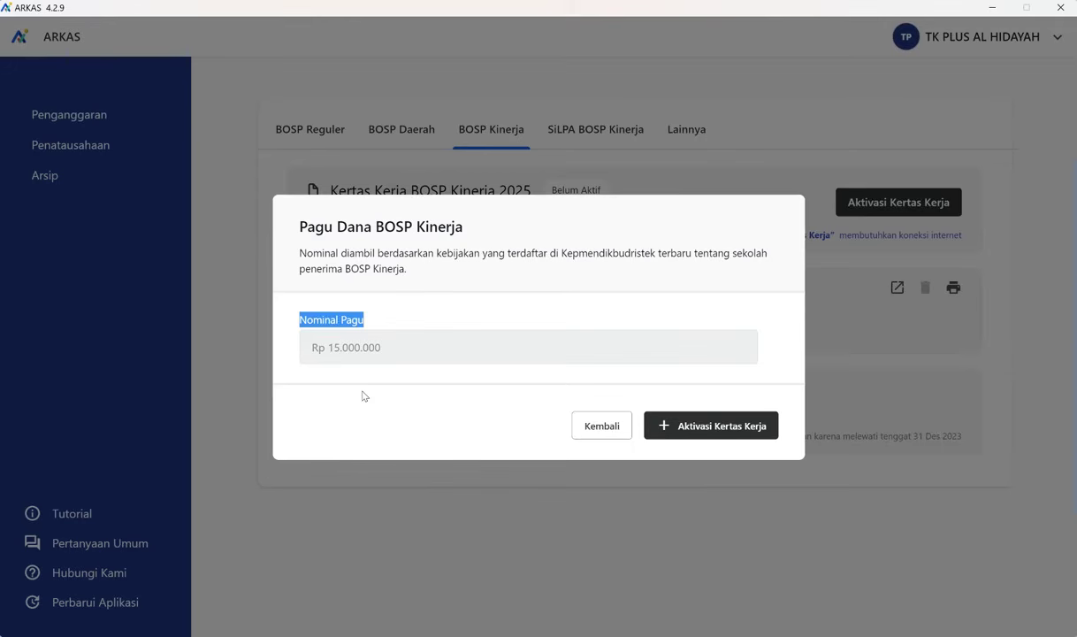
click(411, 377)
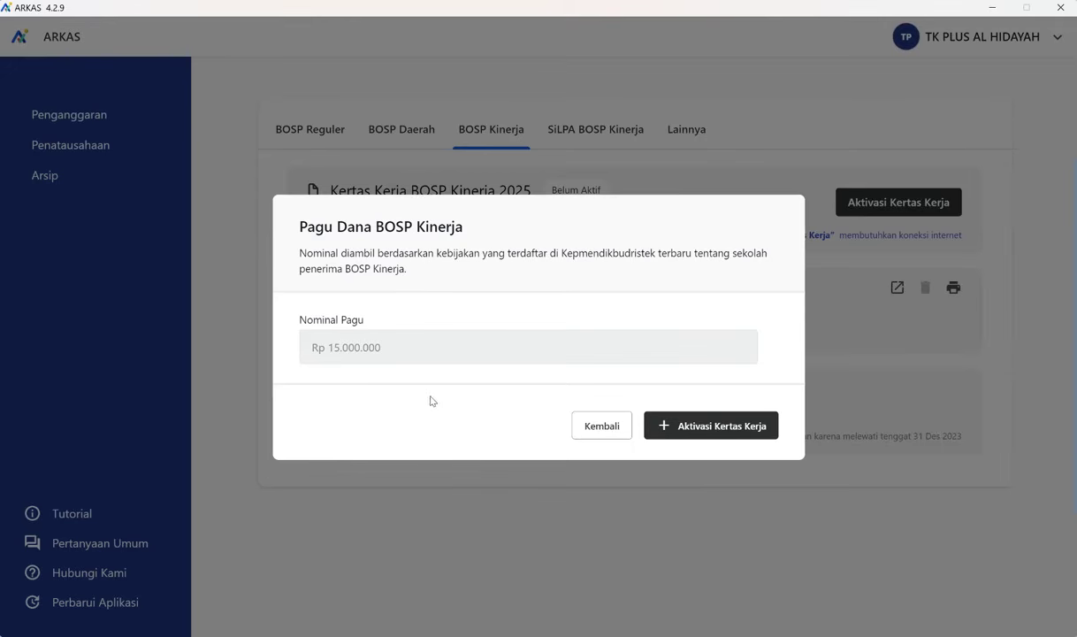
click(696, 431)
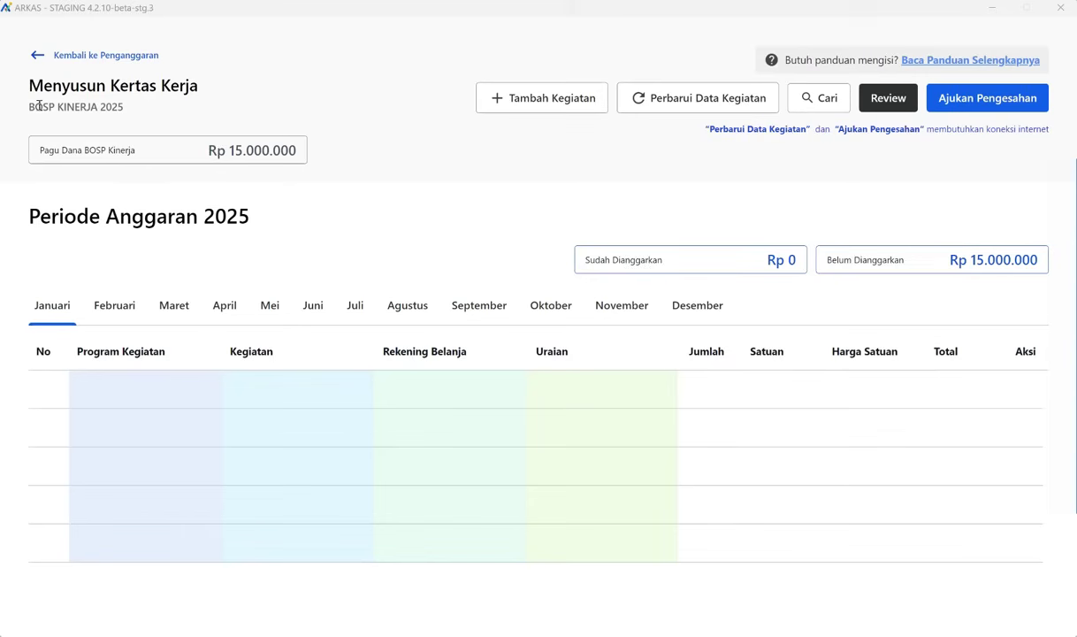
Step: Review the worksheet heading and the Pagu Dana BOSP Kinerja amount on the new 2025 worksheet
drag(30, 84, 198, 94)
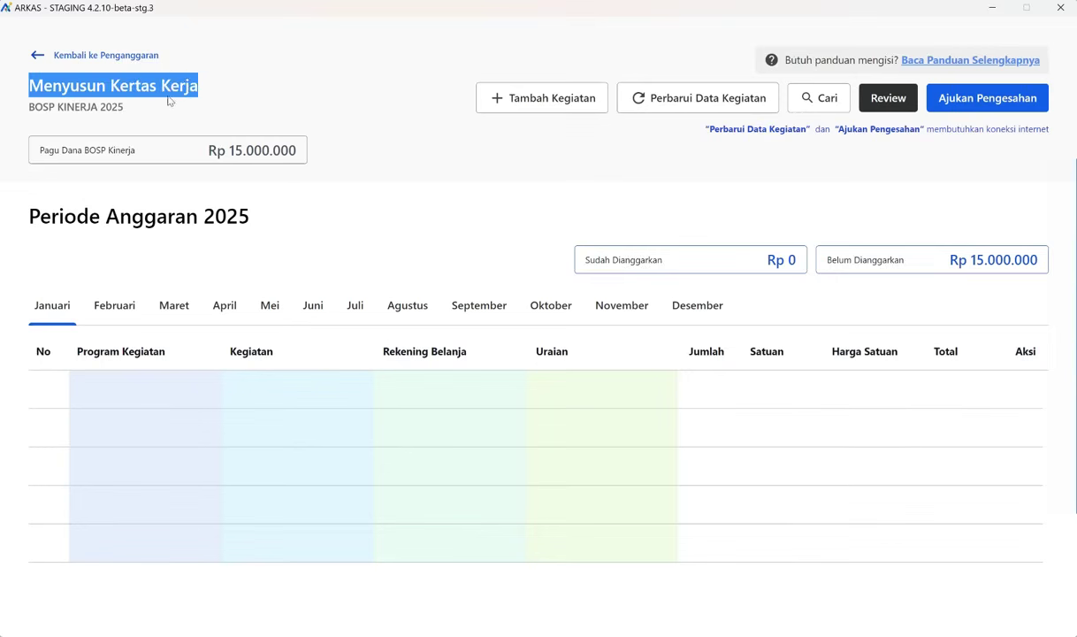
click(33, 86)
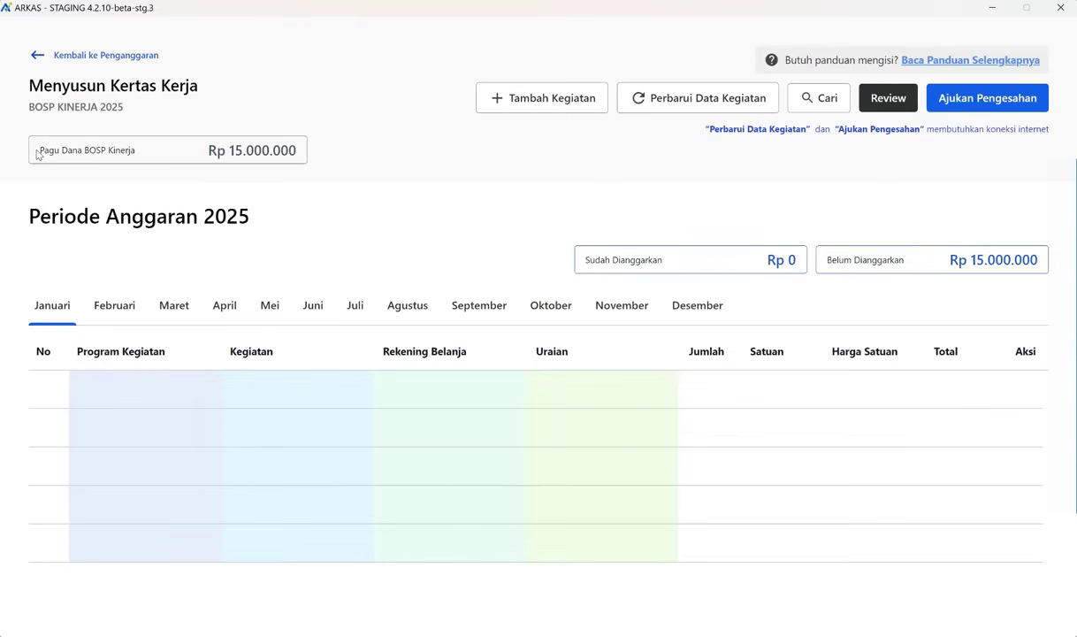
drag(44, 150, 277, 167)
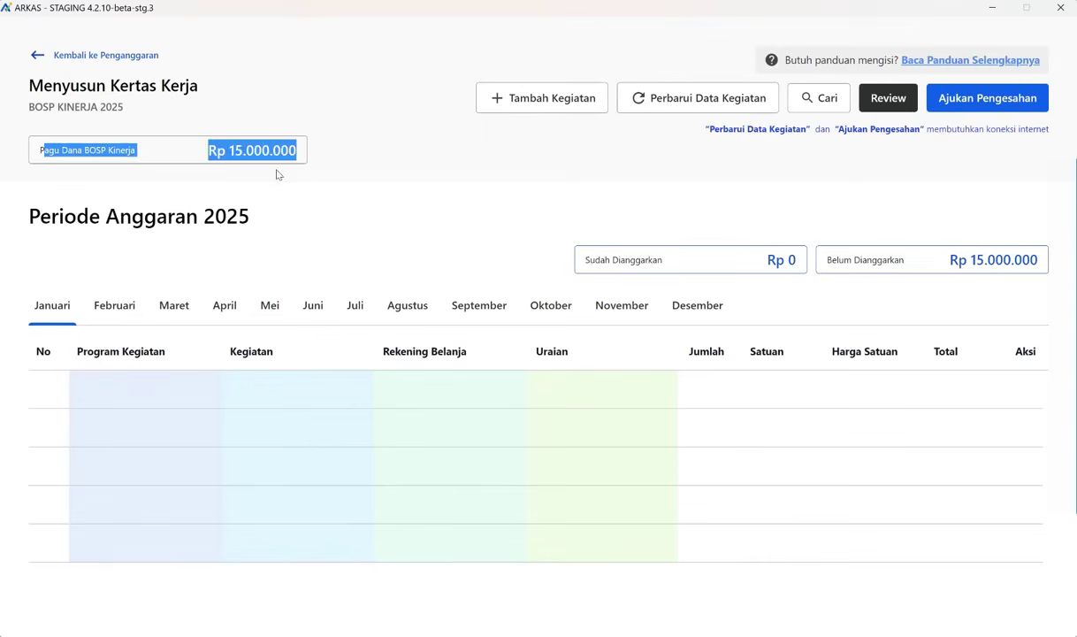
click(276, 171)
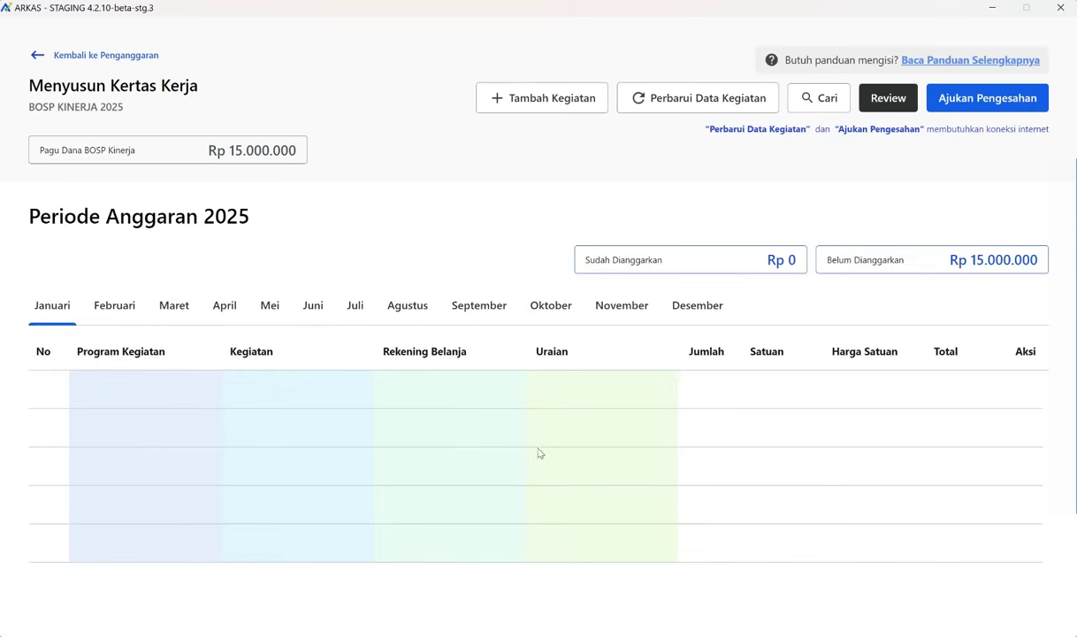
Step: Switch to the Permendikdasmen Nomor 8 Tahun 2025 PDF in the browser and examine the deep-learning activities under BOP PAUD Kinerja component a
key(alt+Tab)
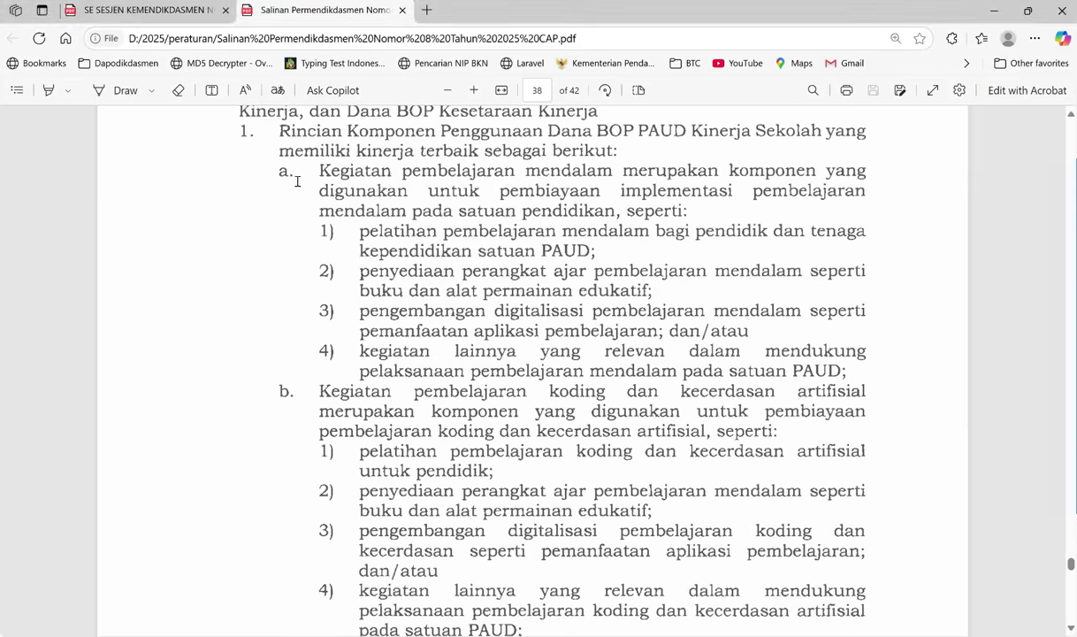
click(285, 134)
drag(284, 135, 683, 137)
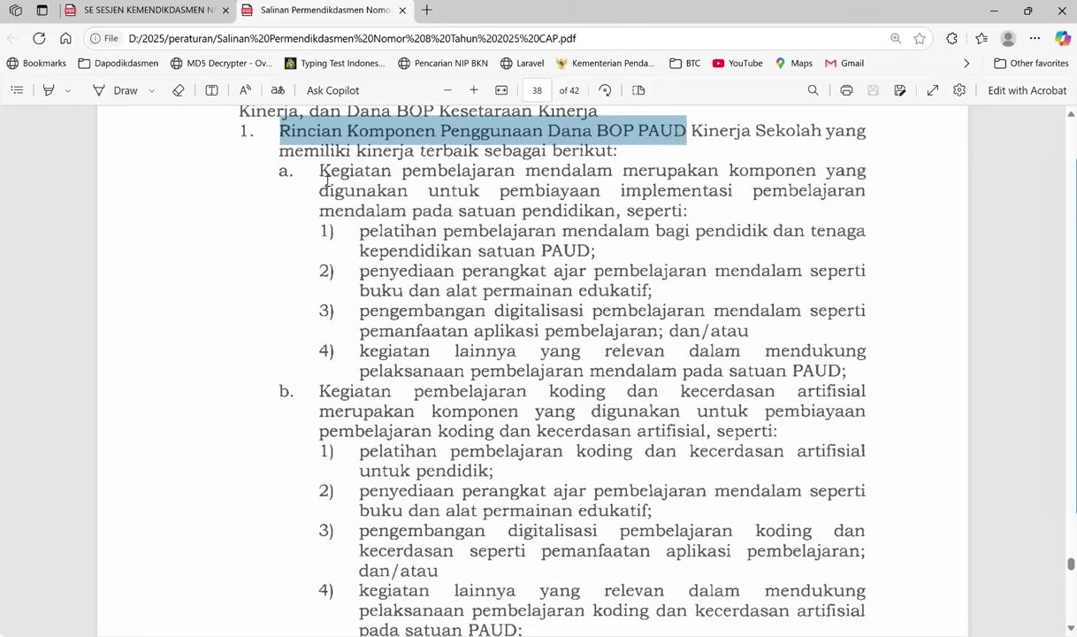
drag(316, 170, 607, 171)
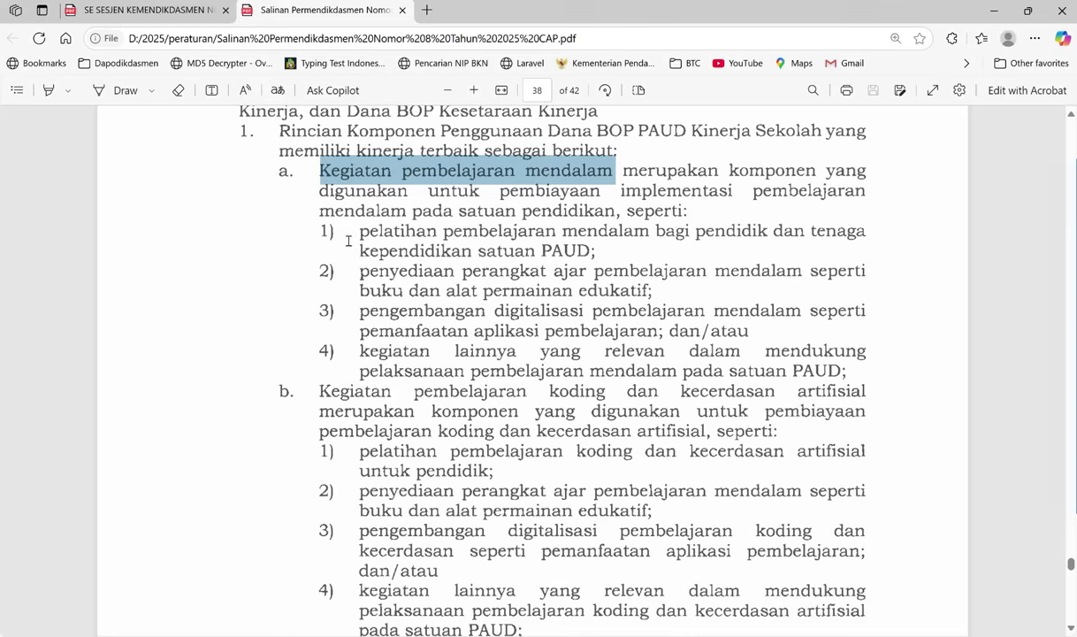
click(317, 169)
drag(318, 170, 521, 178)
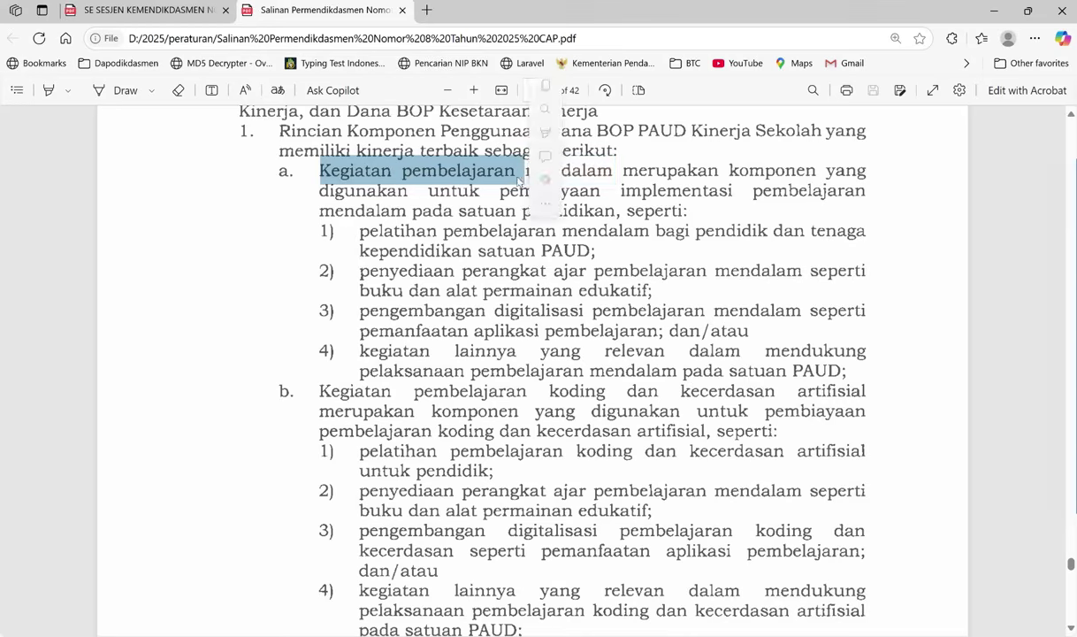
click(363, 230)
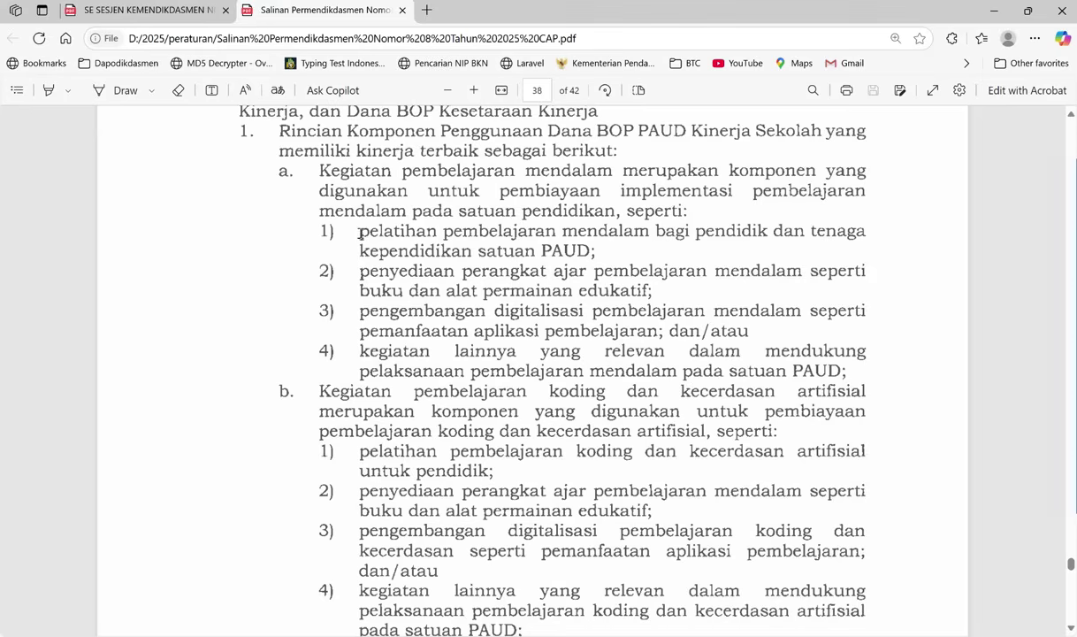
drag(356, 226, 591, 251)
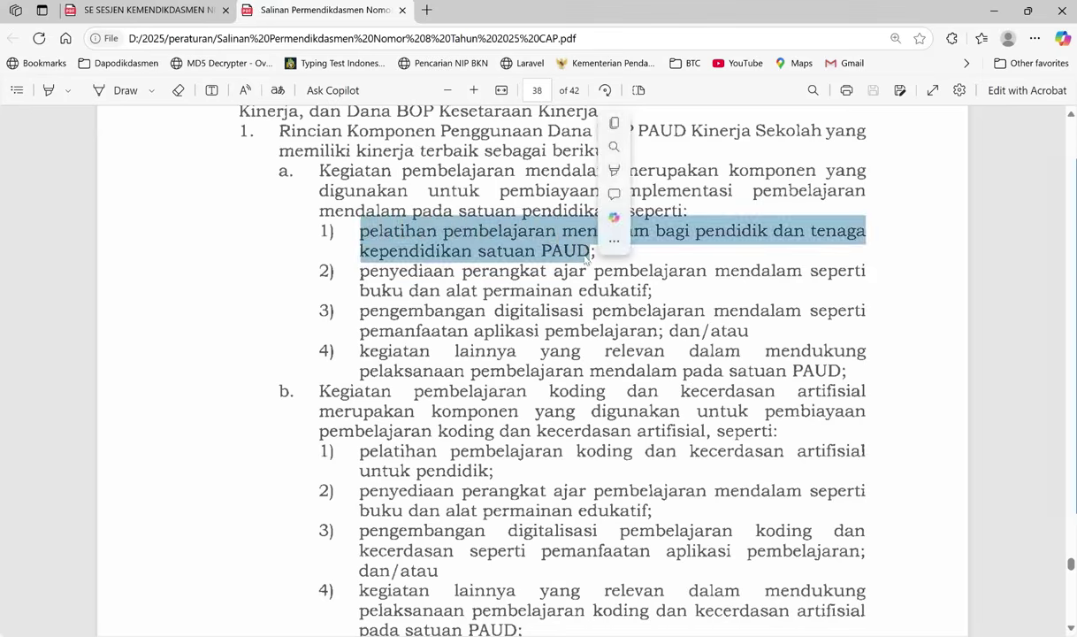
click(503, 246)
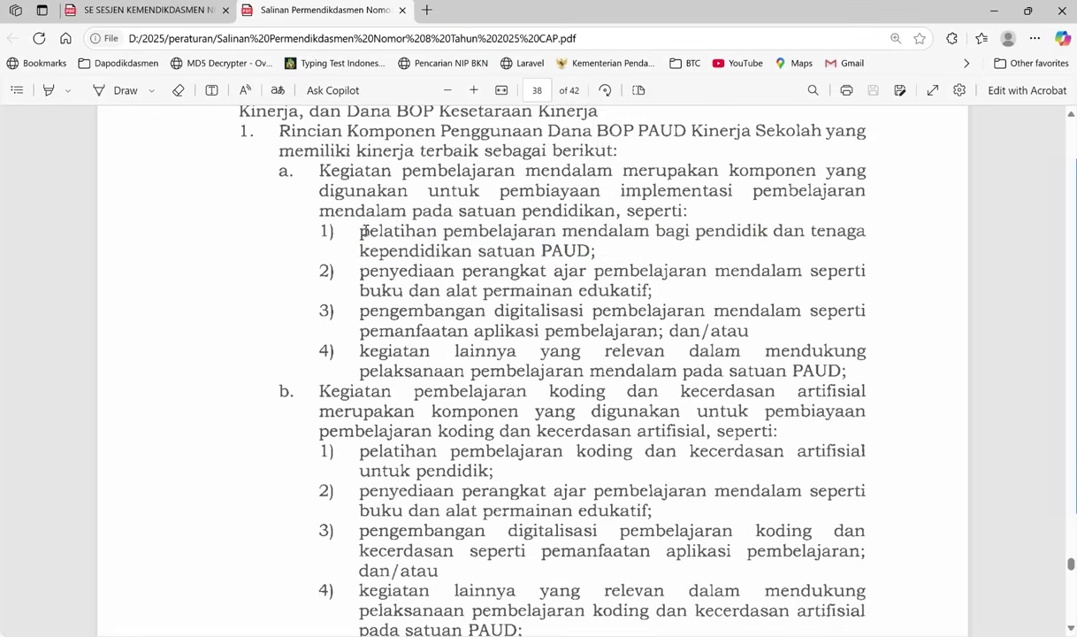
drag(360, 271, 569, 291)
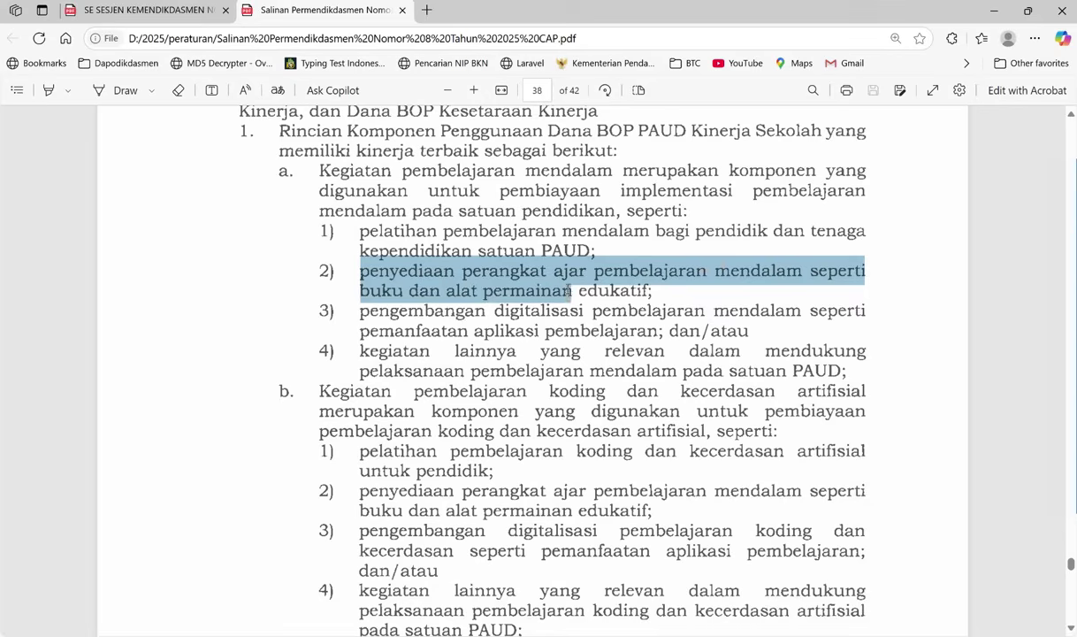
click(360, 312)
drag(360, 312, 651, 311)
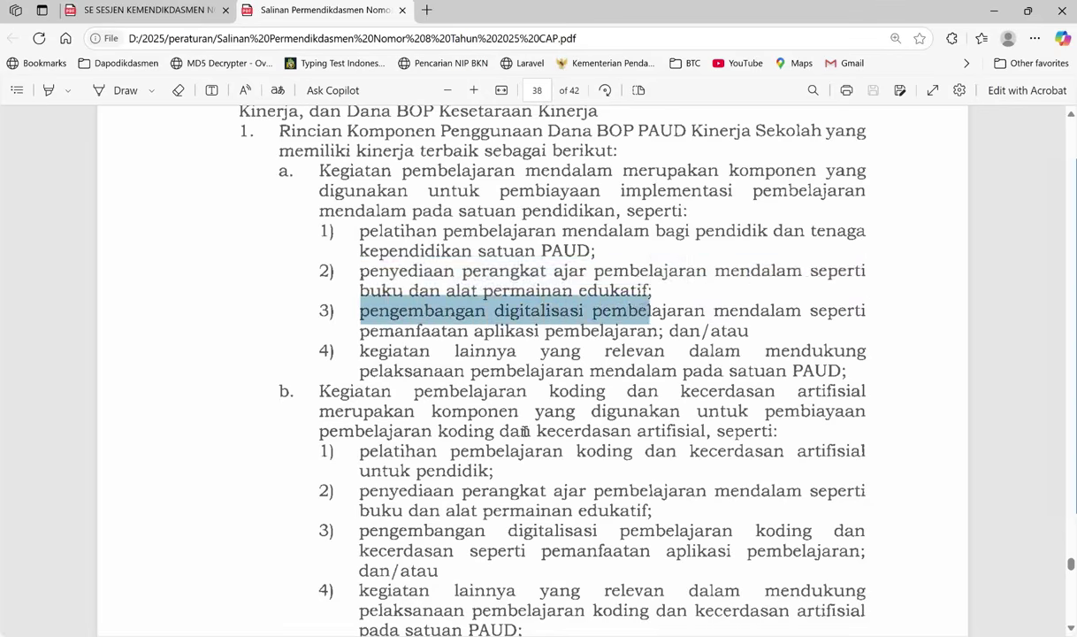
click(406, 422)
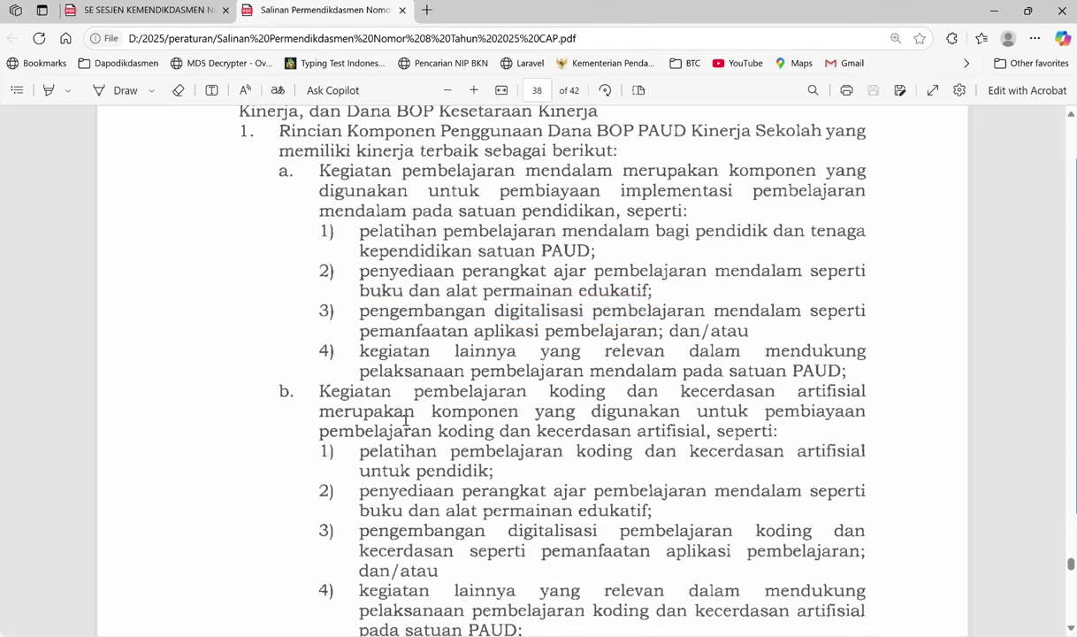
Step: Examine component b on coding and artificial intelligence learning, including its training item for educators
click(321, 391)
drag(321, 391, 423, 411)
click(398, 452)
drag(345, 445, 486, 473)
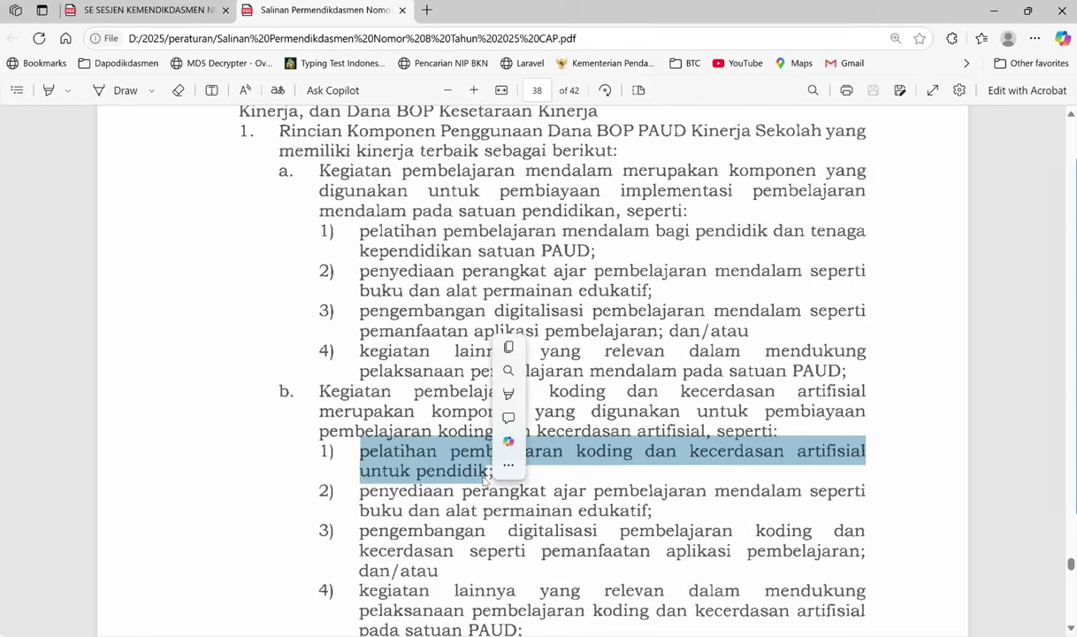
click(403, 460)
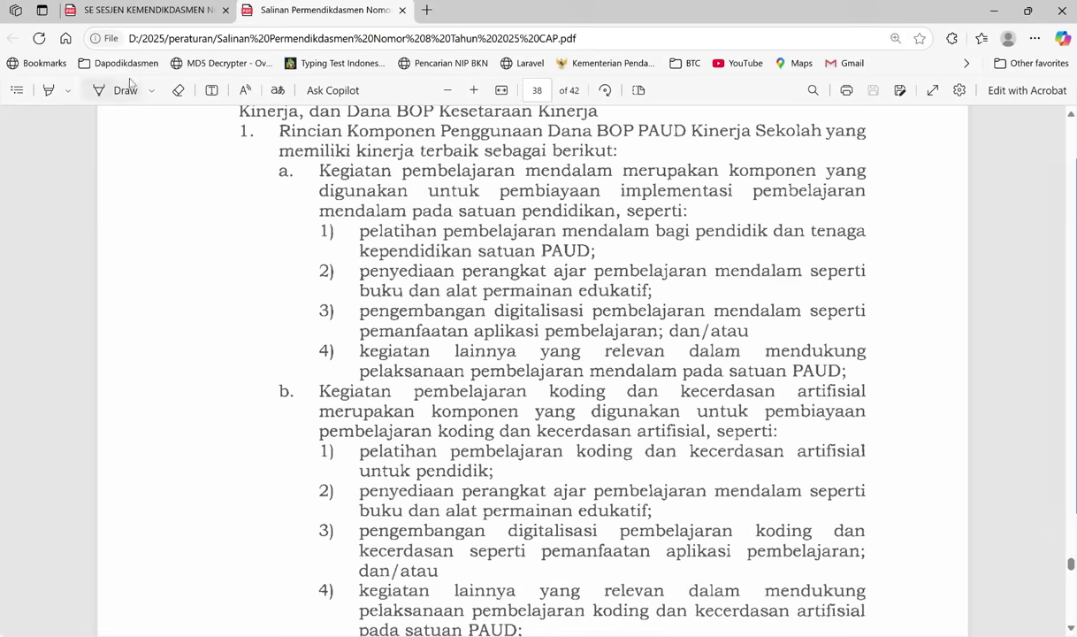
Step: Open the SE Sesjen Kemendikdasmen No 9 Tahun 2025 PDF and read point e on coding and artificial intelligence training providers
click(139, 11)
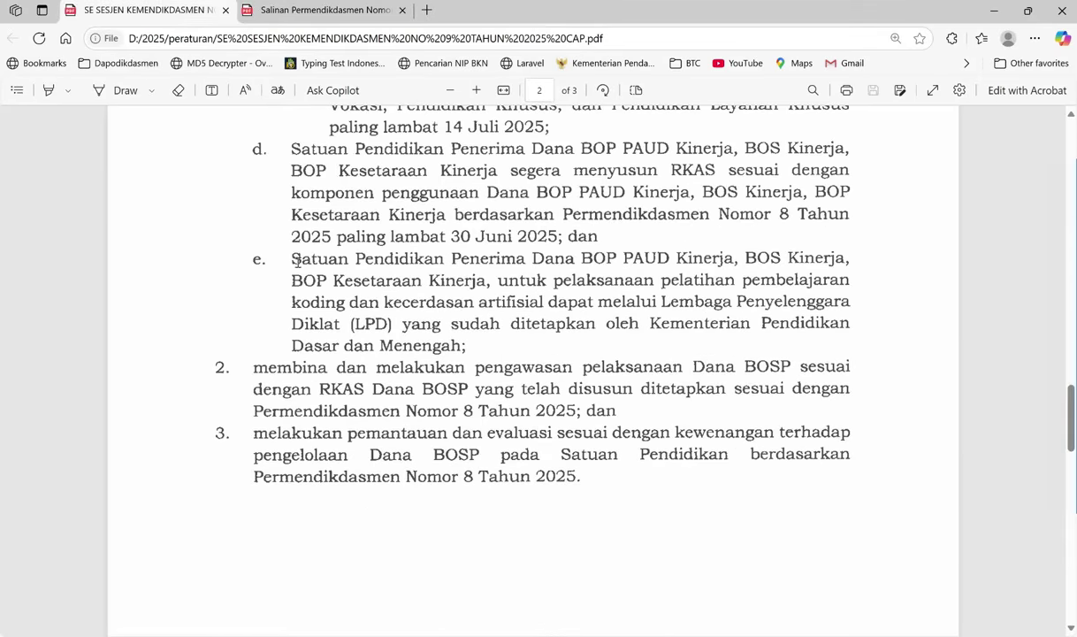
drag(292, 259, 397, 324)
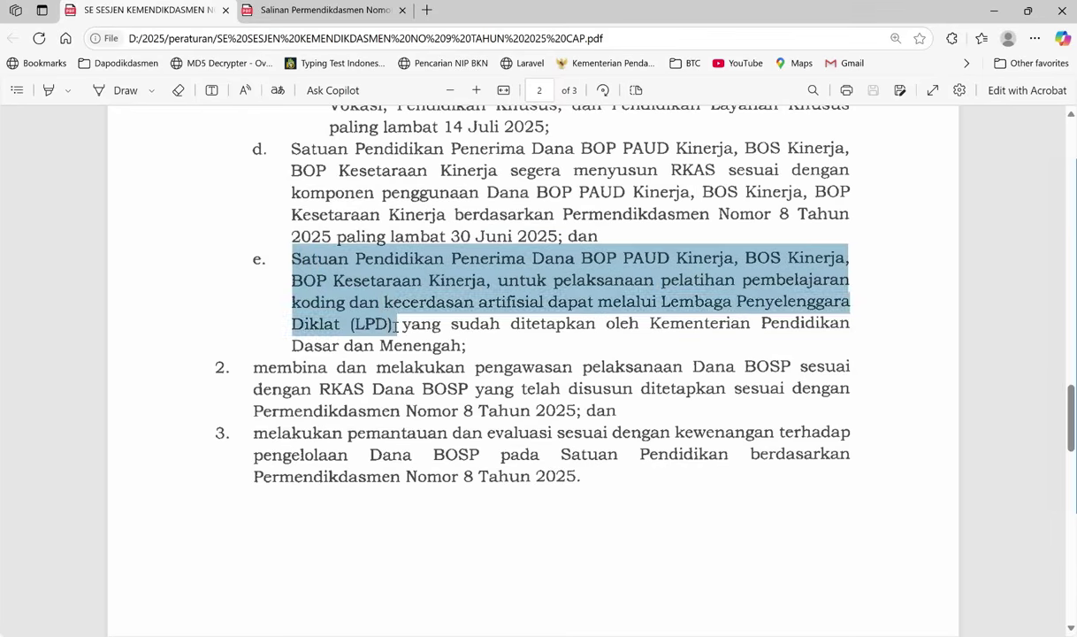
drag(397, 324, 472, 351)
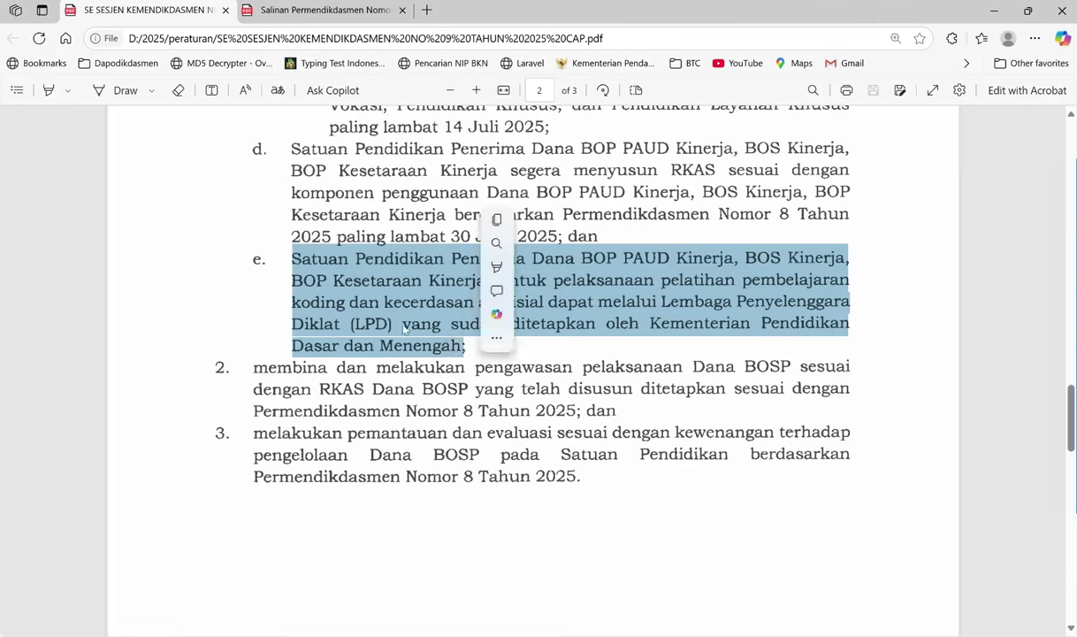
click(394, 321)
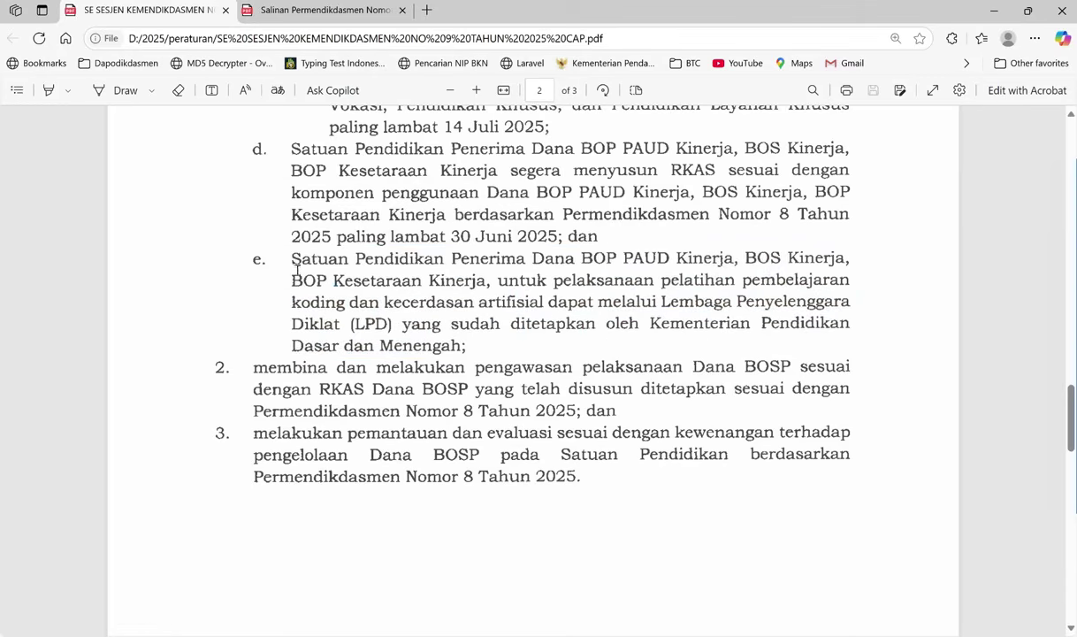
drag(283, 252, 471, 349)
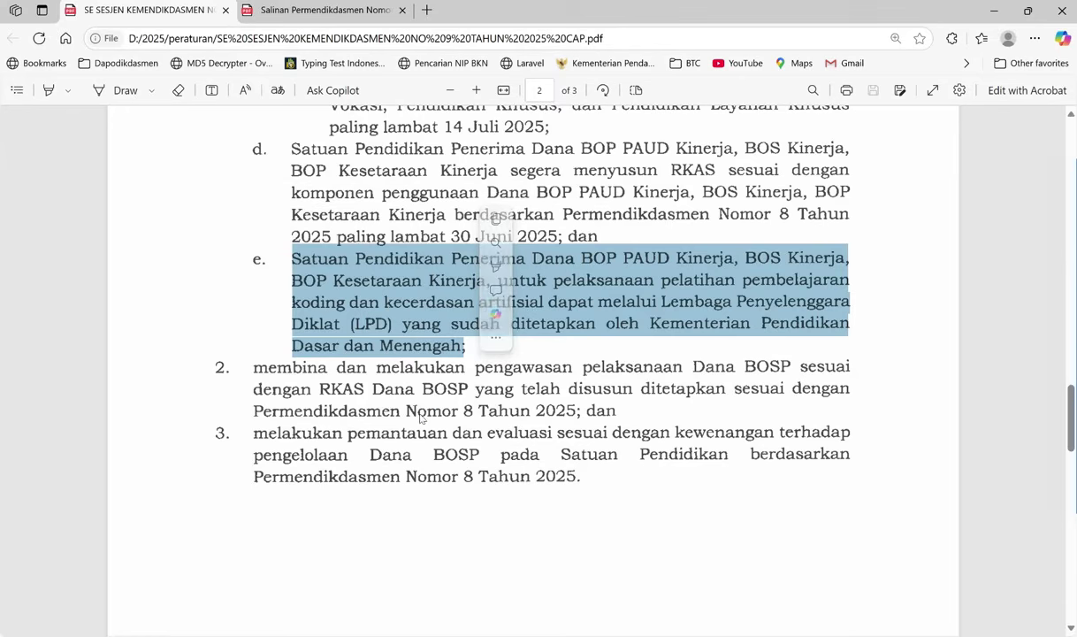
click(426, 326)
drag(469, 346, 266, 241)
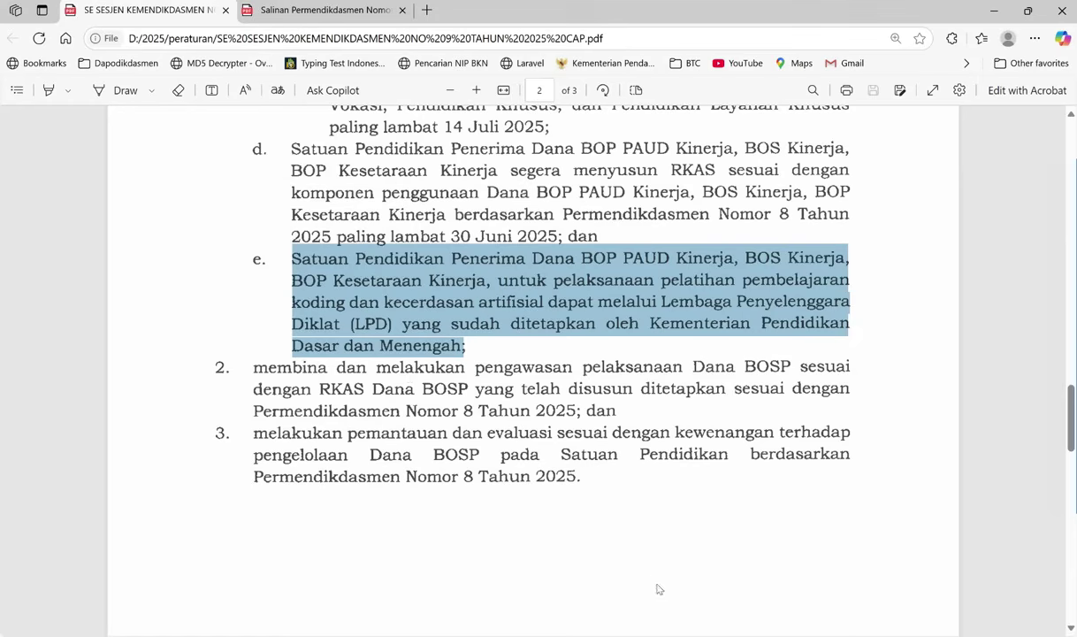
Step: Return to ARKAS and start a budget entry for the activity Pelatihan pembelajaran mendalam bagi pendidik dan tenaga kependidikan satuan PAUD
key(alt+Tab)
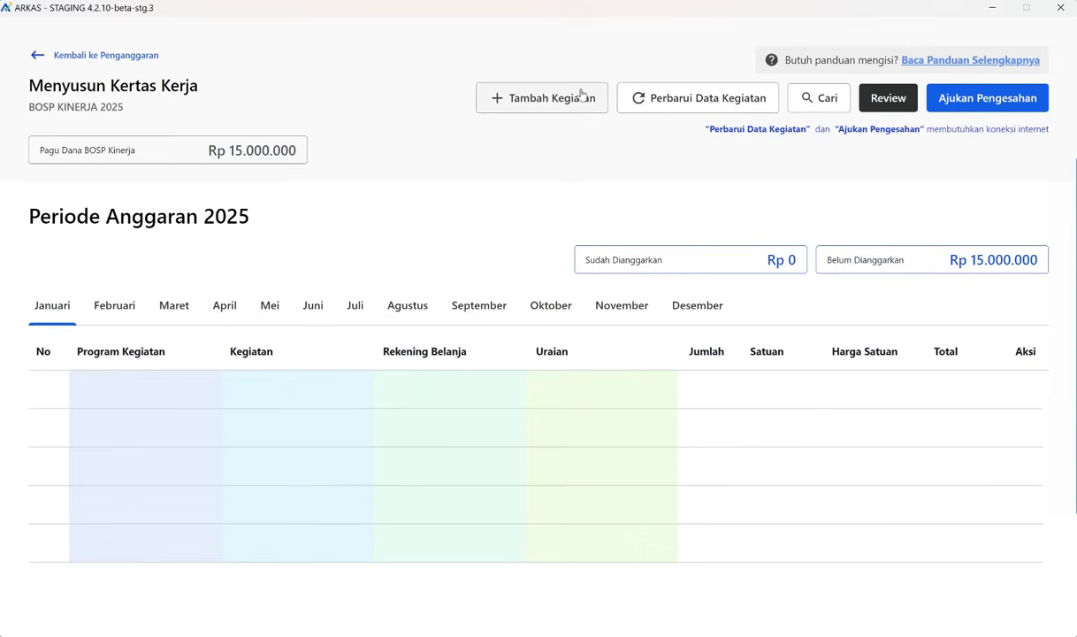
click(498, 97)
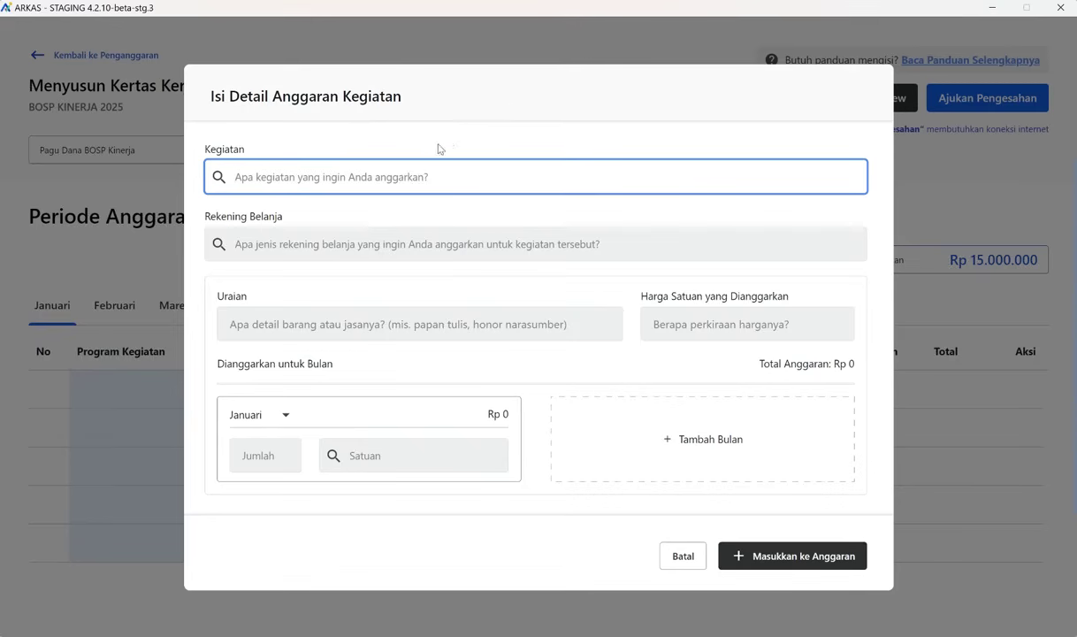
click(391, 179)
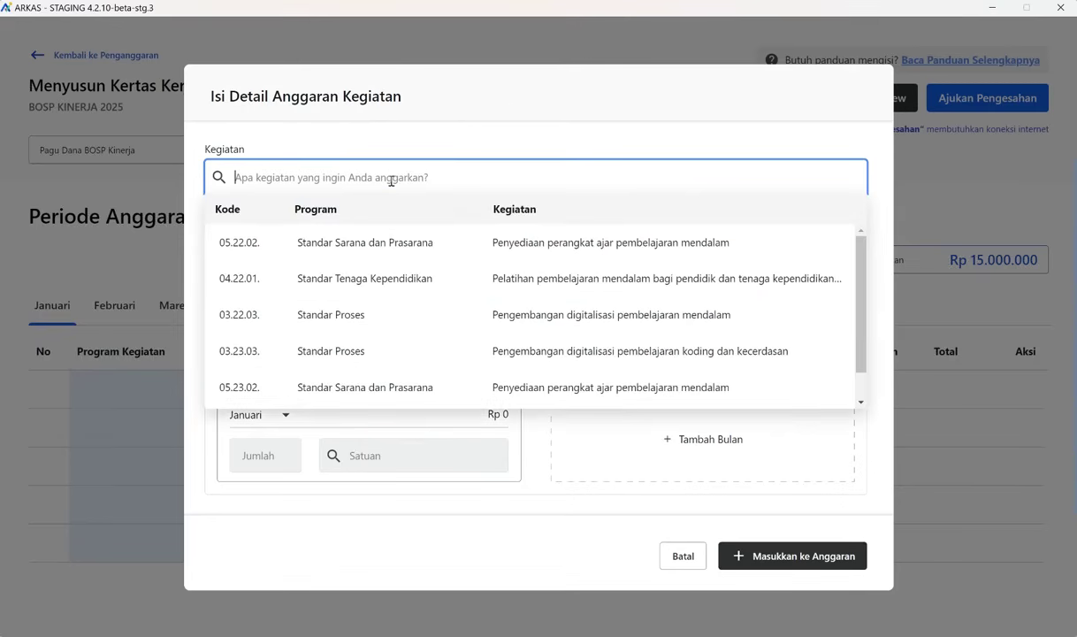
click(370, 129)
click(380, 174)
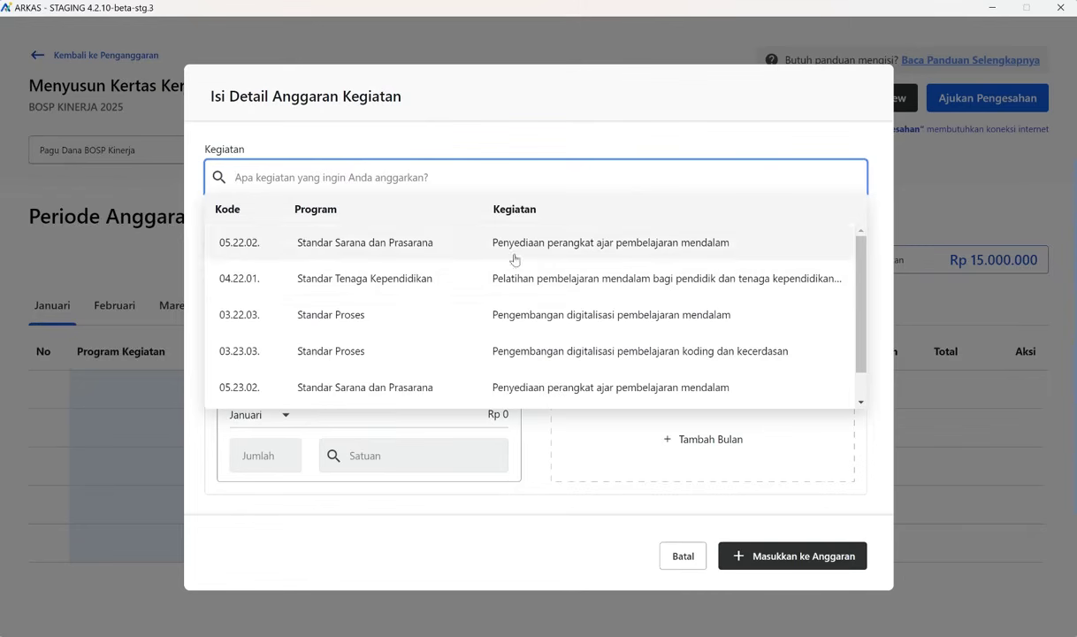
scroll(582, 277, down, 1)
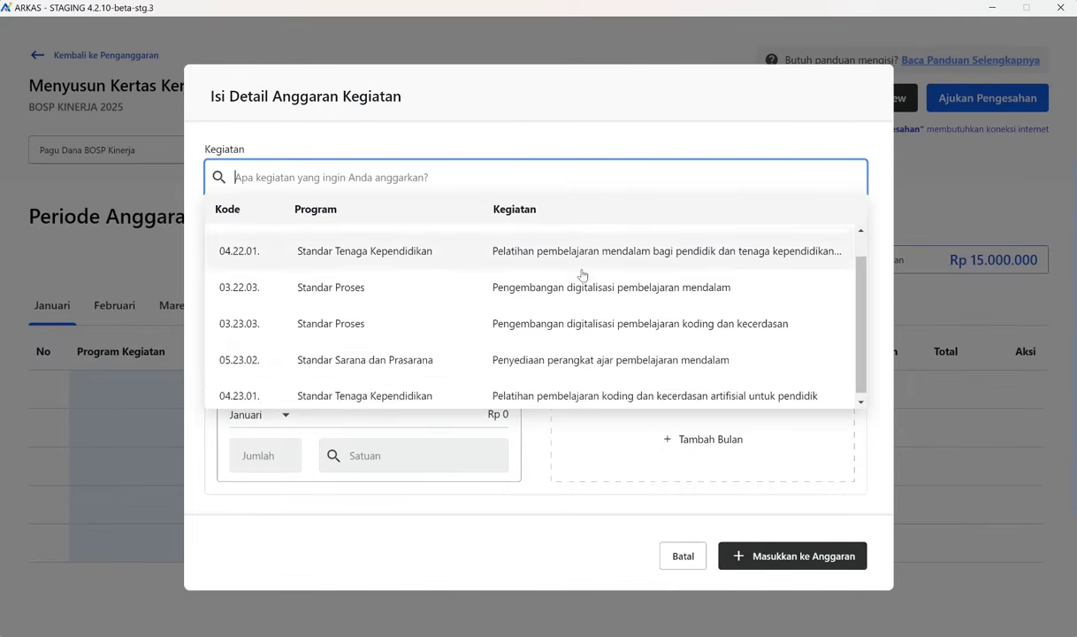
scroll(590, 351, up, 1)
scroll(590, 351, down, 1)
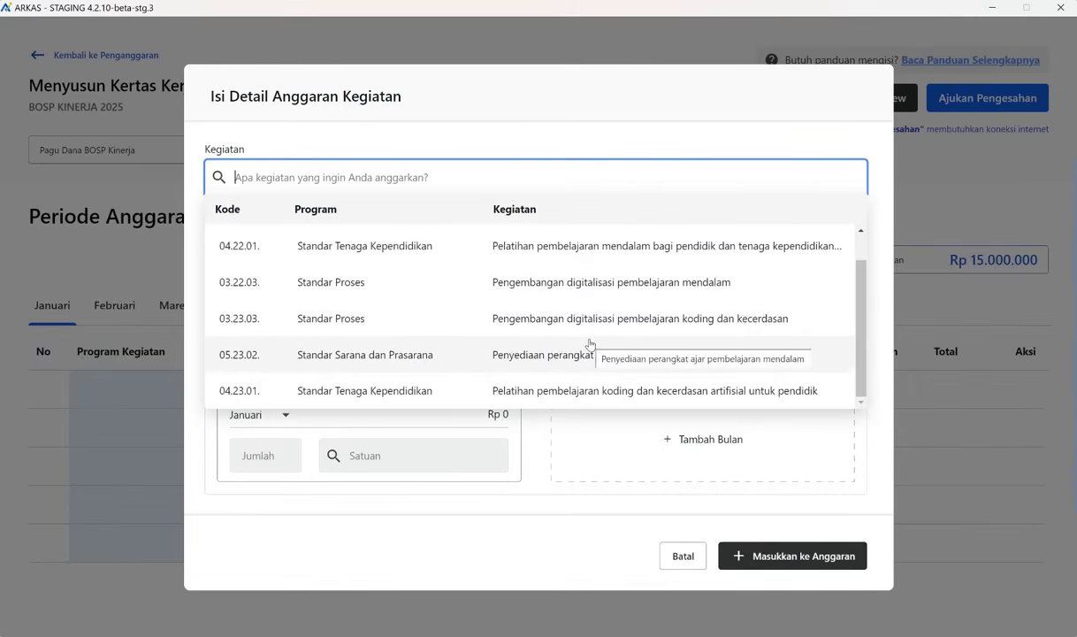
scroll(591, 347, up, 1)
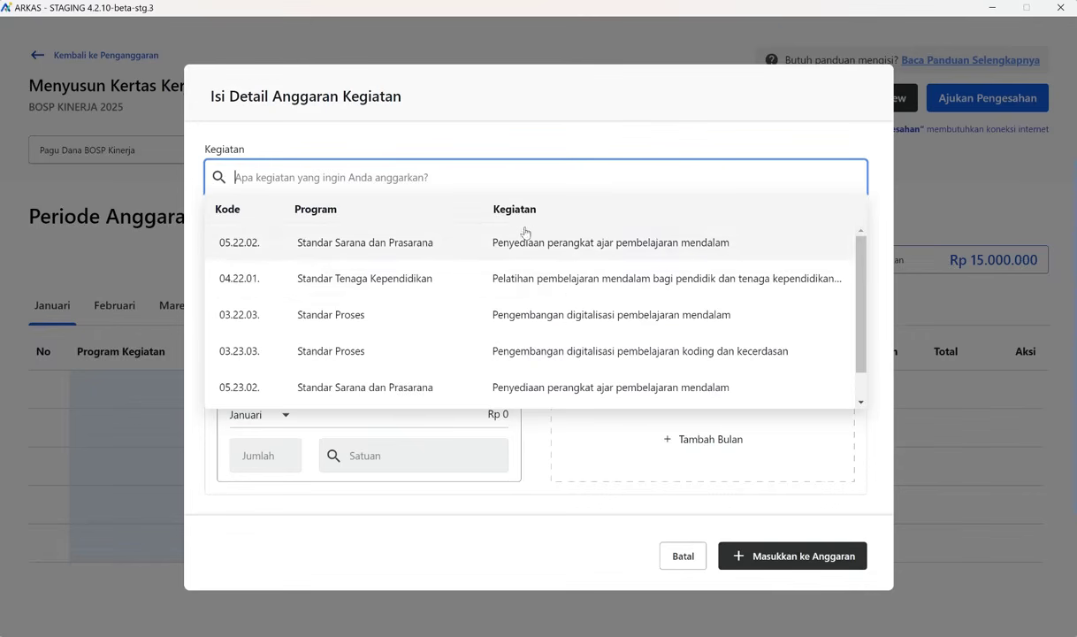
click(523, 280)
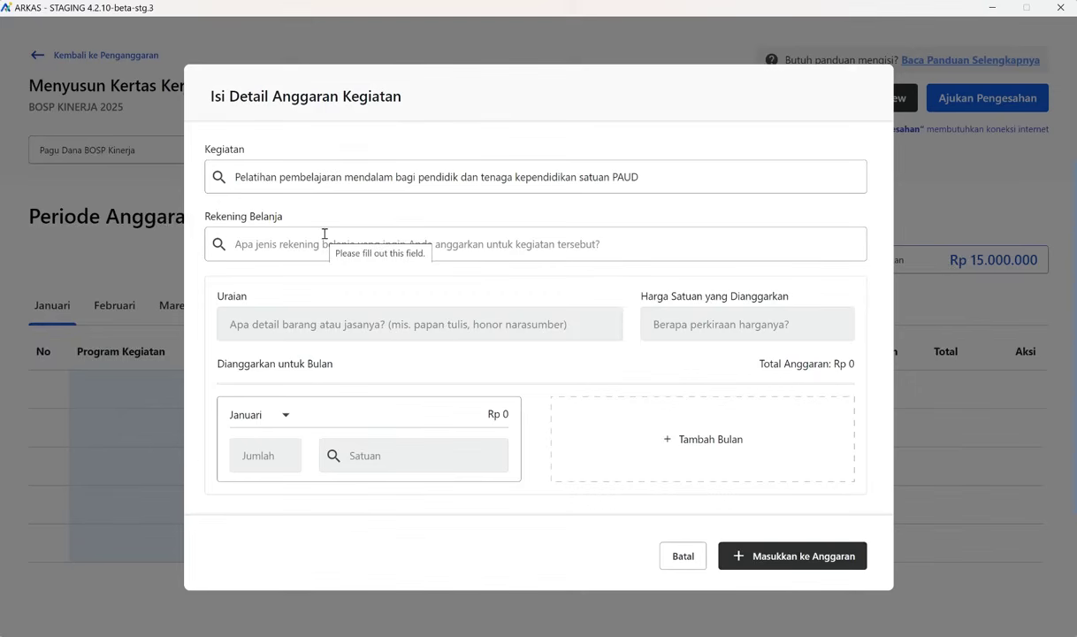
Step: Search the Rekening Belanja accounts for "registr" and clear the search text
click(309, 246)
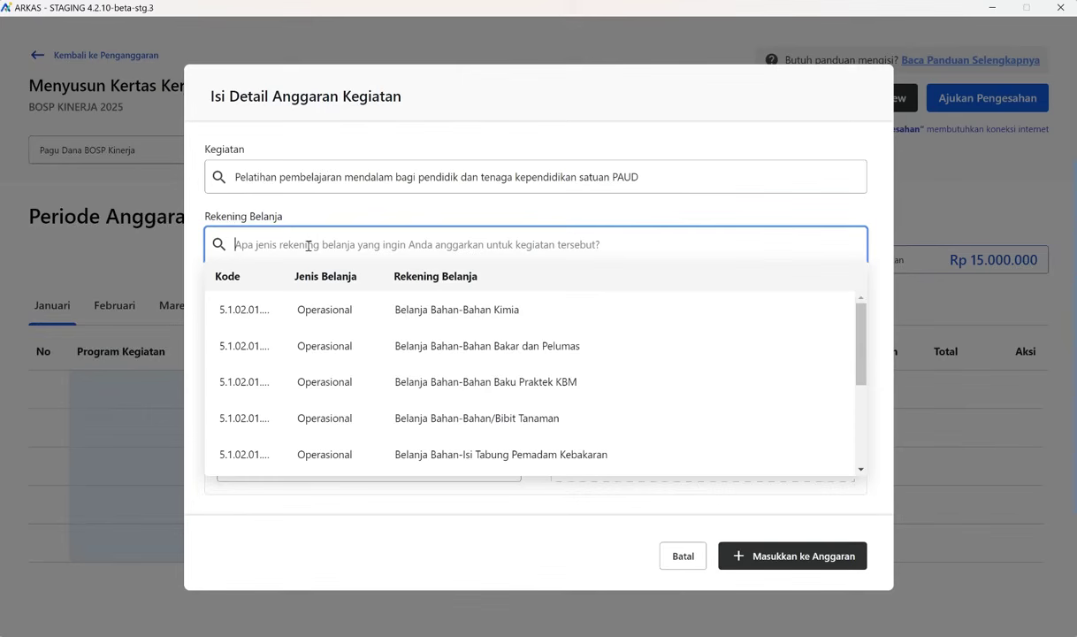
text(re)
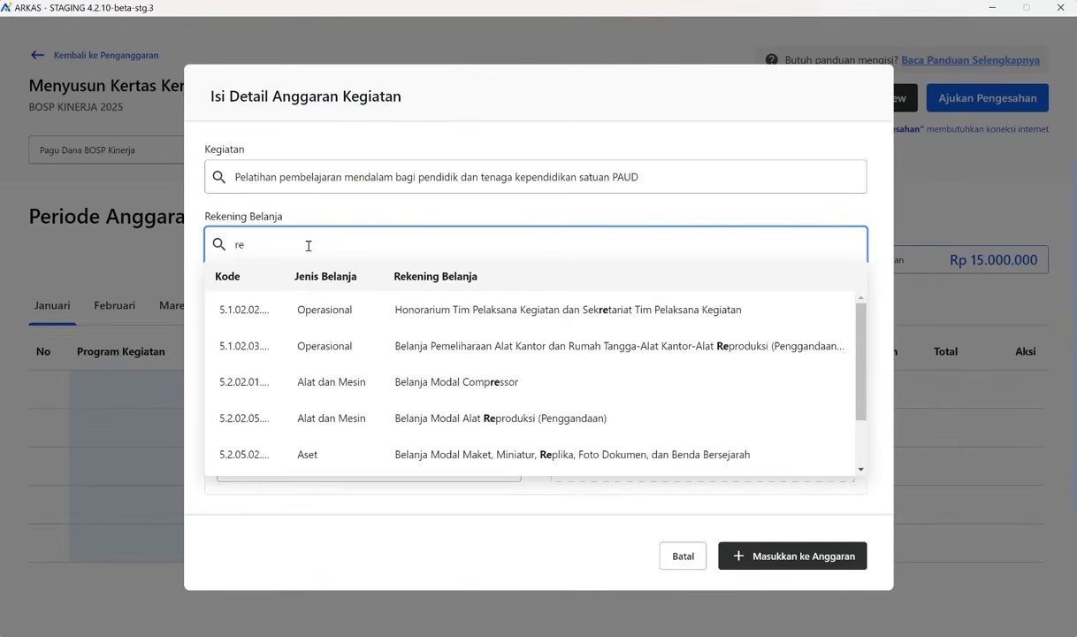
text(gistr)
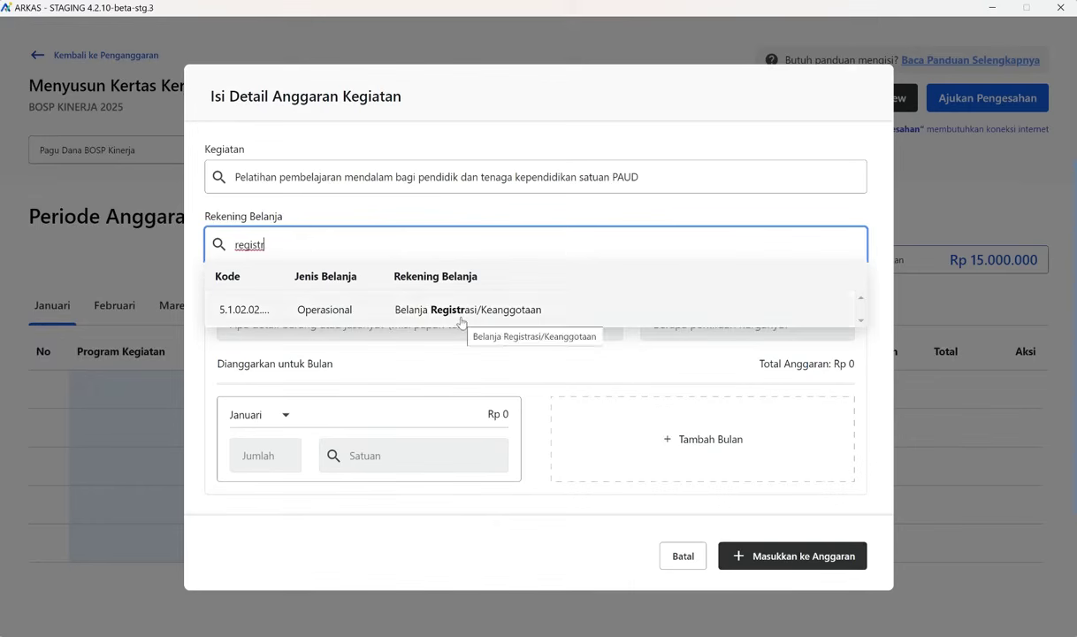
key(BackSpace)
key(BackSpace)
key(BackSpace)
key(BackSpace)
key(BackSpace)
key(BackSpace)
key(BackSpace)
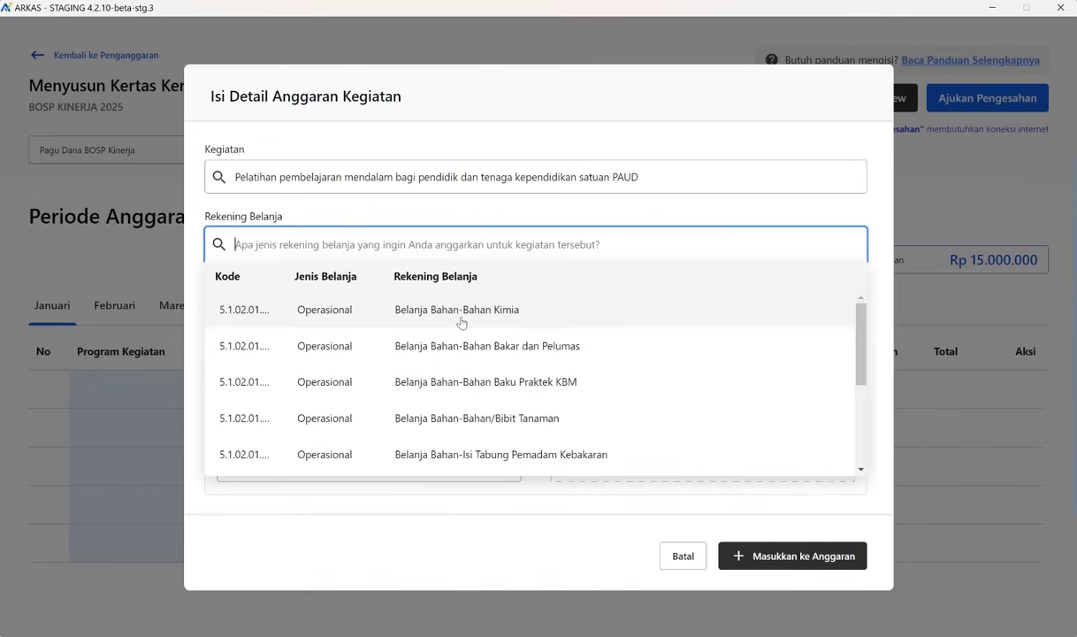
Step: Set the Rekening Belanja to Belanja Kursus Singkat/Pelatihan and the Uraian to Pembelajaran Mendalam
text(pelatiha)
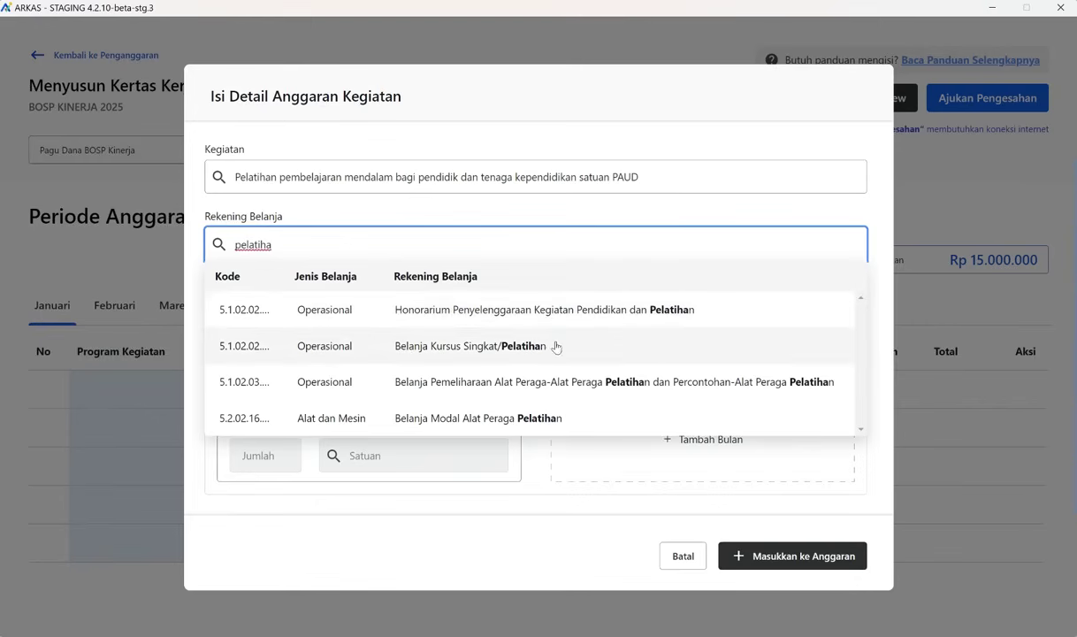
click(422, 351)
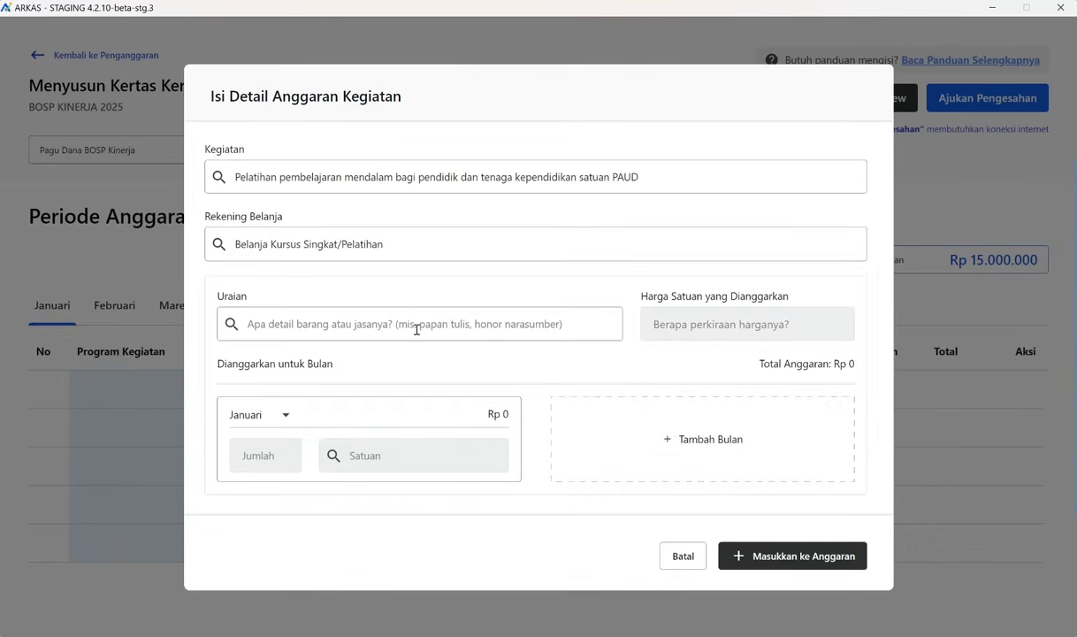
click(417, 328)
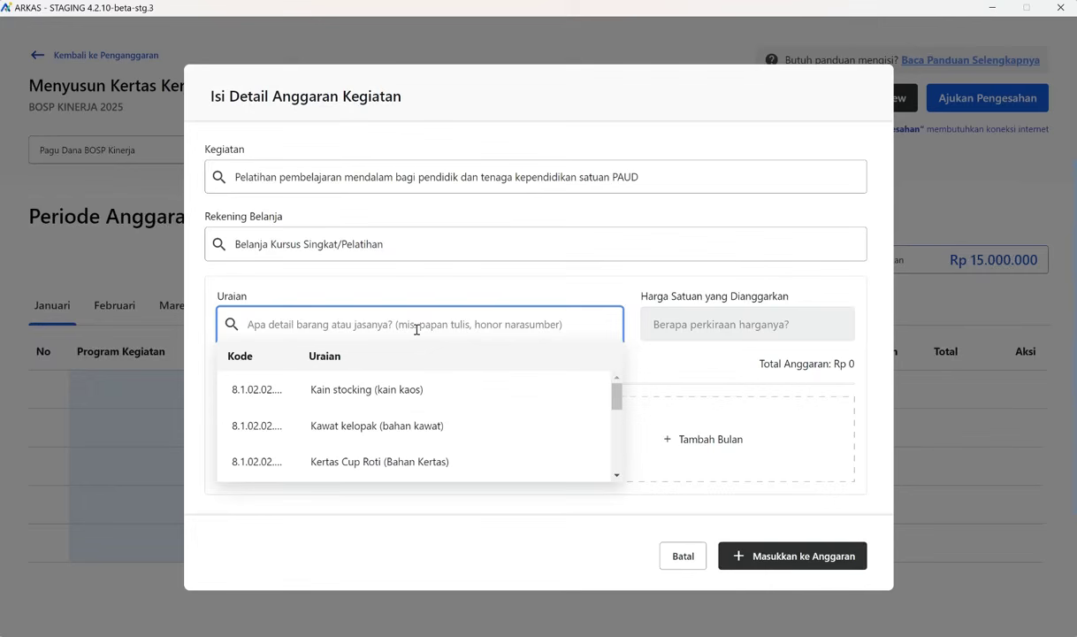
text(mendda)
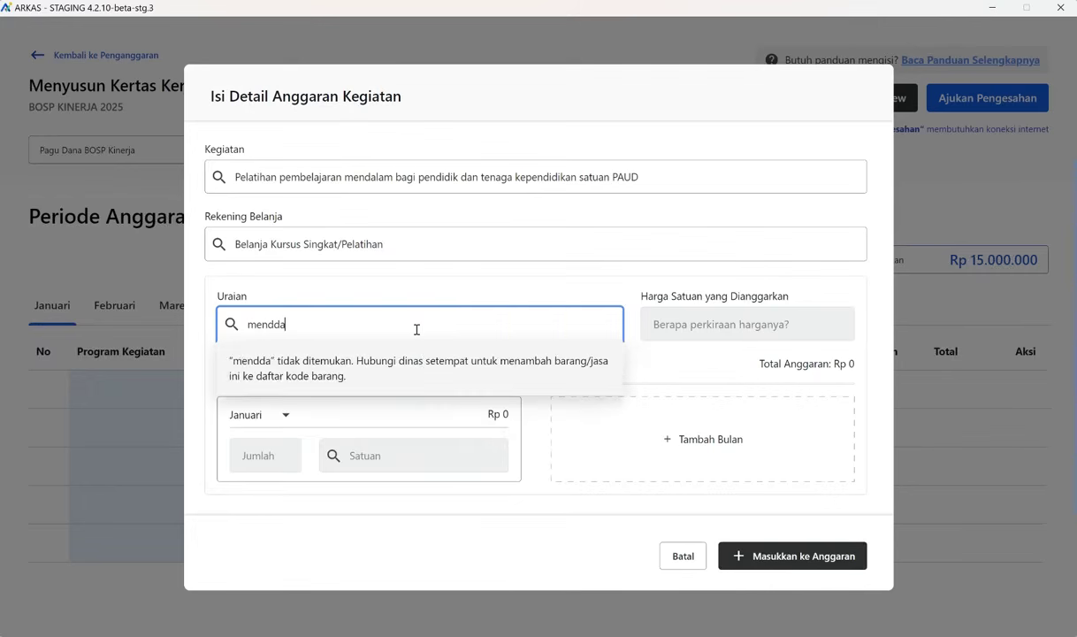
key(BackSpace)
key(BackSpace)
text(a)
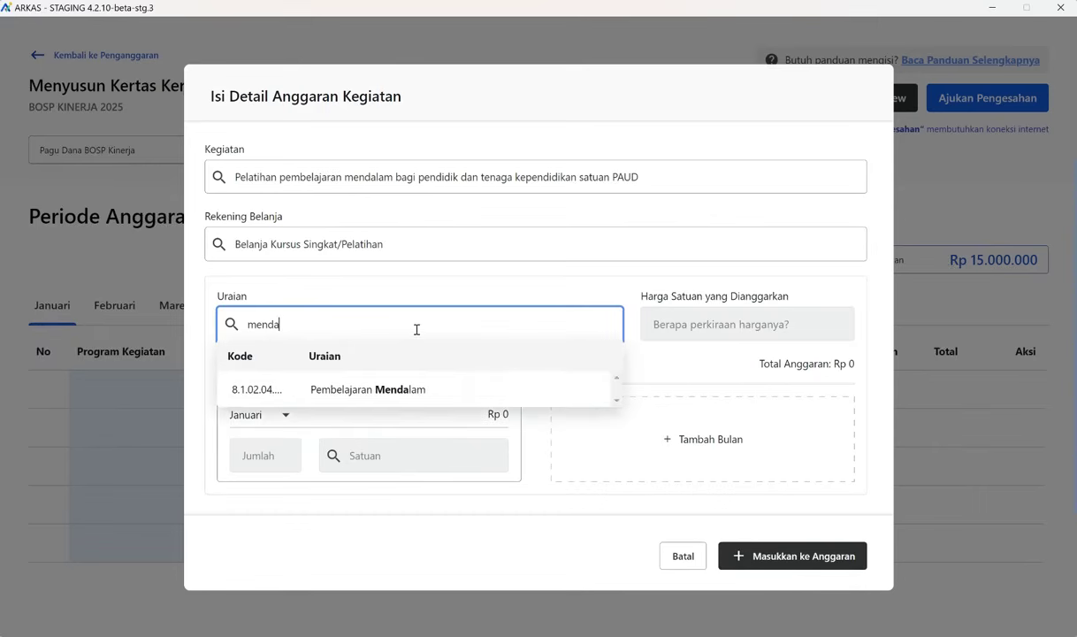
click(342, 393)
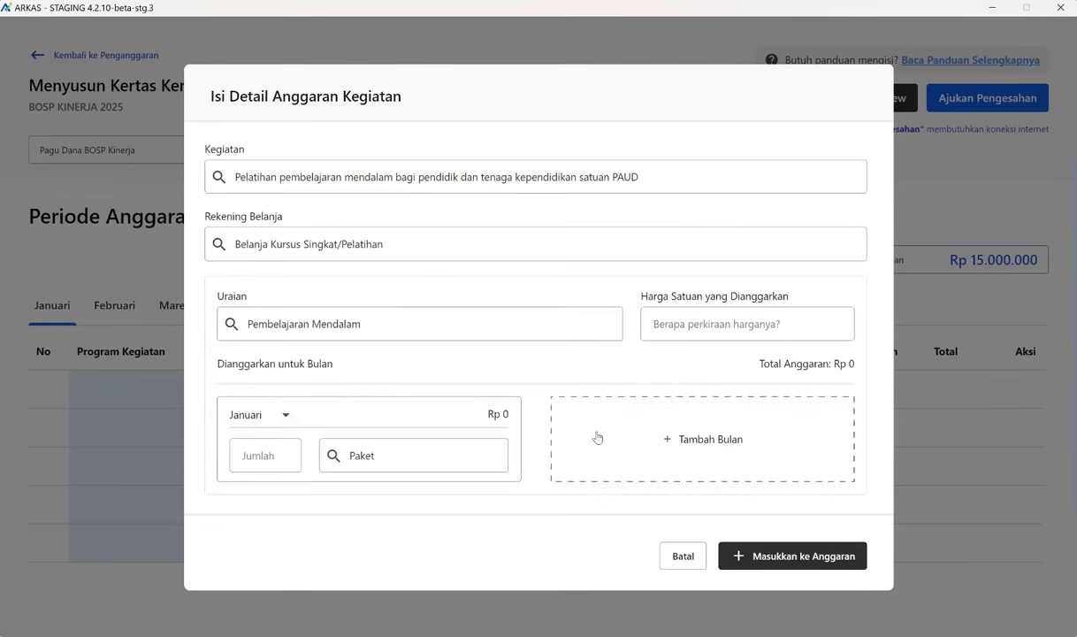
Step: Set the budgeted unit price to Rp 2.500.000 and the budget month to Juli
click(692, 327)
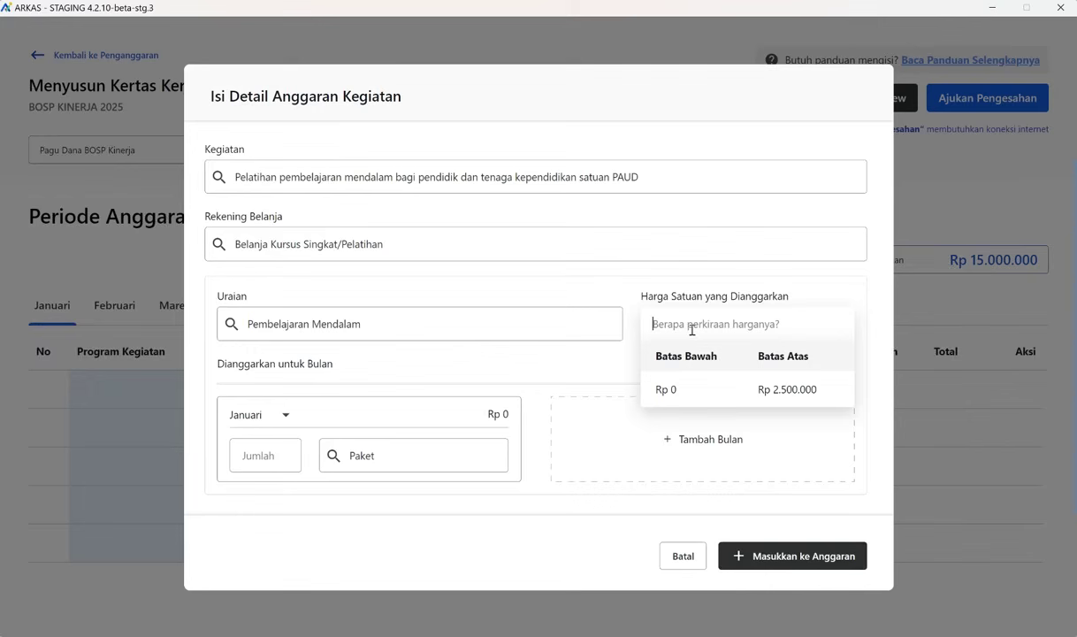
text(2.500.000)
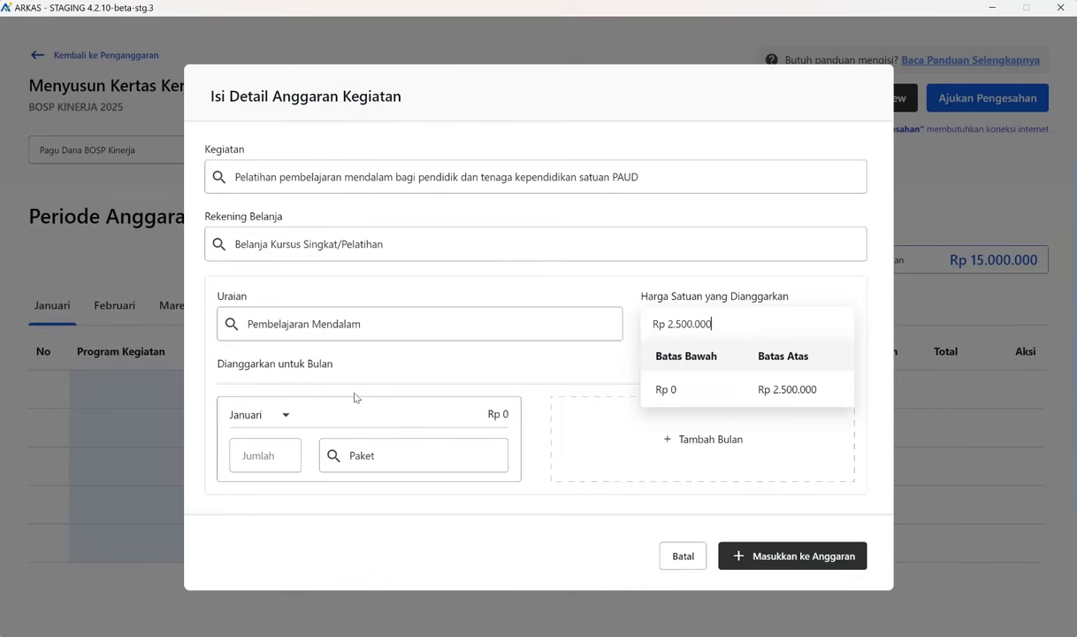
click(322, 407)
click(286, 416)
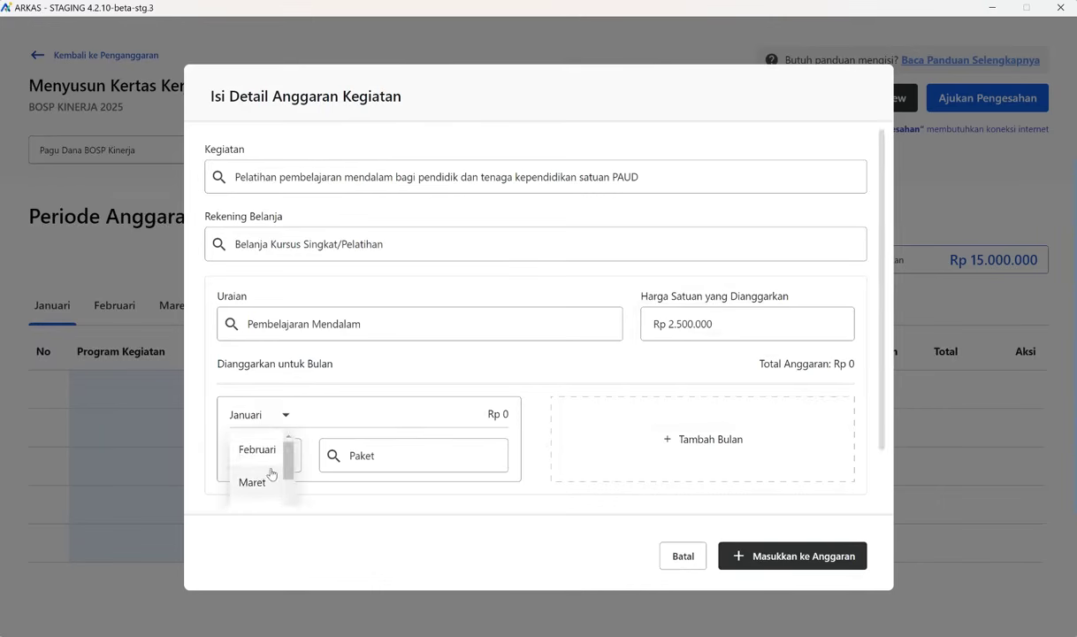
scroll(270, 478, down, 3)
click(247, 464)
Step: Set the quantity for Juli to 1 Paket and add the training item to the budget
click(261, 456)
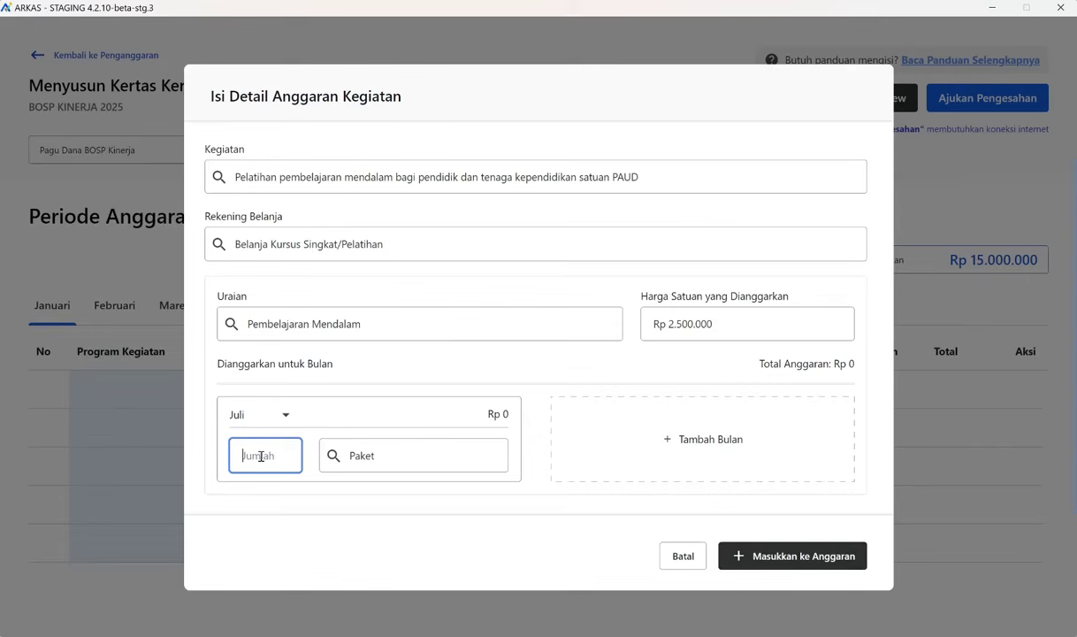
text(1)
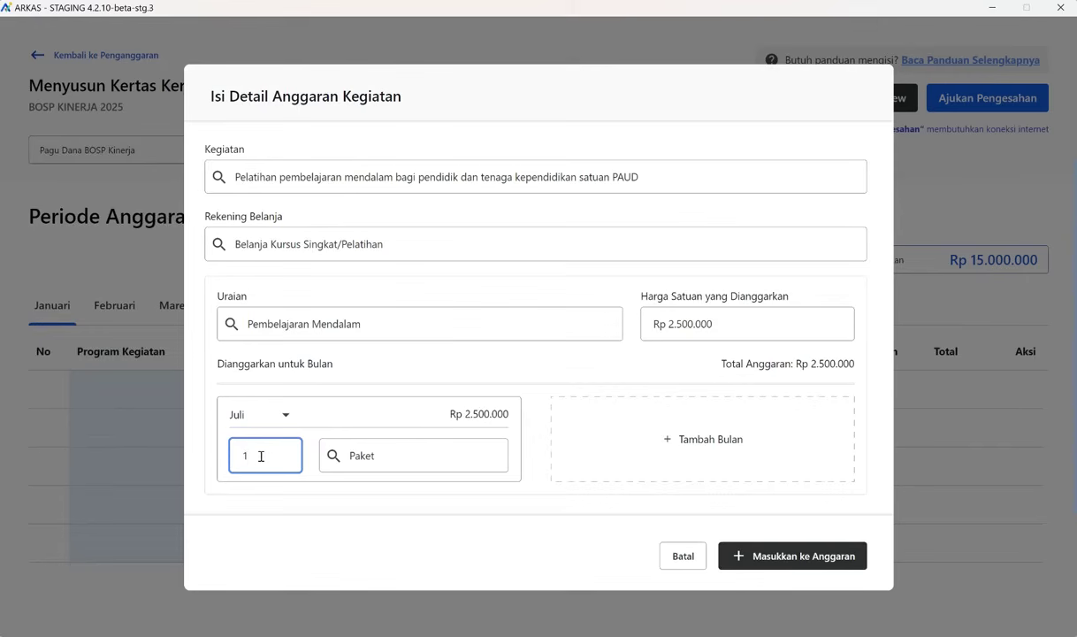
key(BackSpace)
text(2)
key(BackSpace)
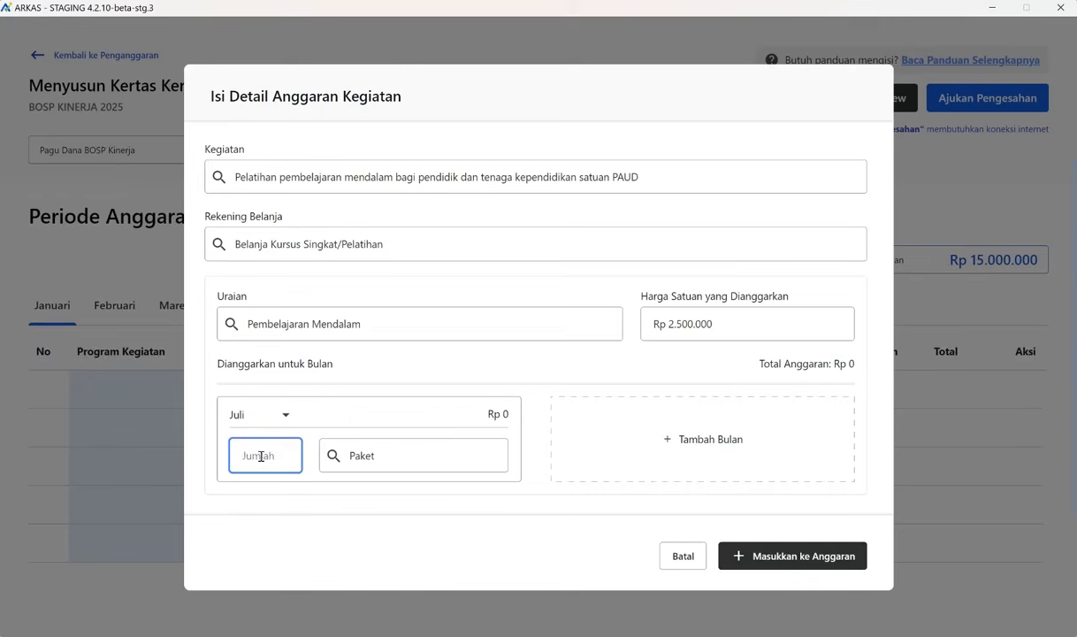
text(1)
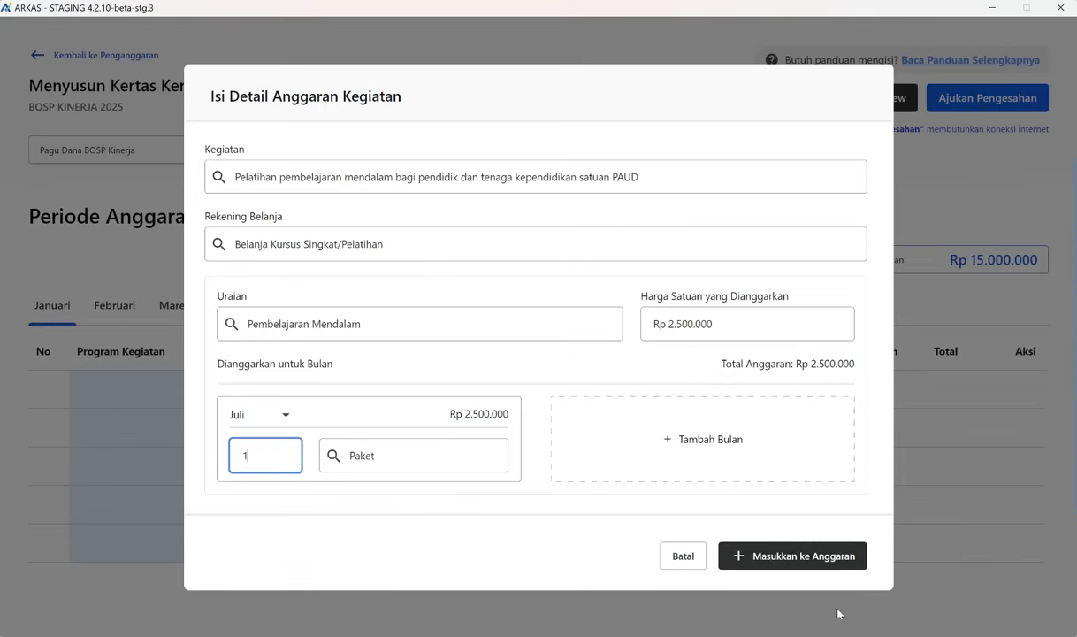
click(793, 556)
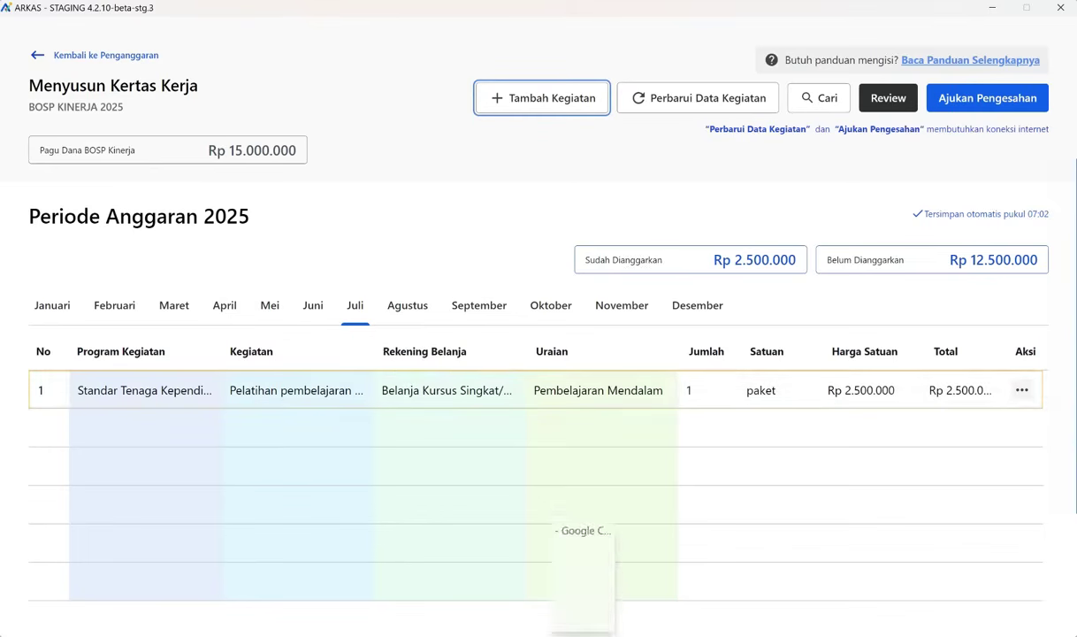
Step: Switch to the Permendikdasmen Nomor 8 Tahun 2025 PDF in the browser and highlight item a.2) on providing deep-learning teaching materials
click(504, 580)
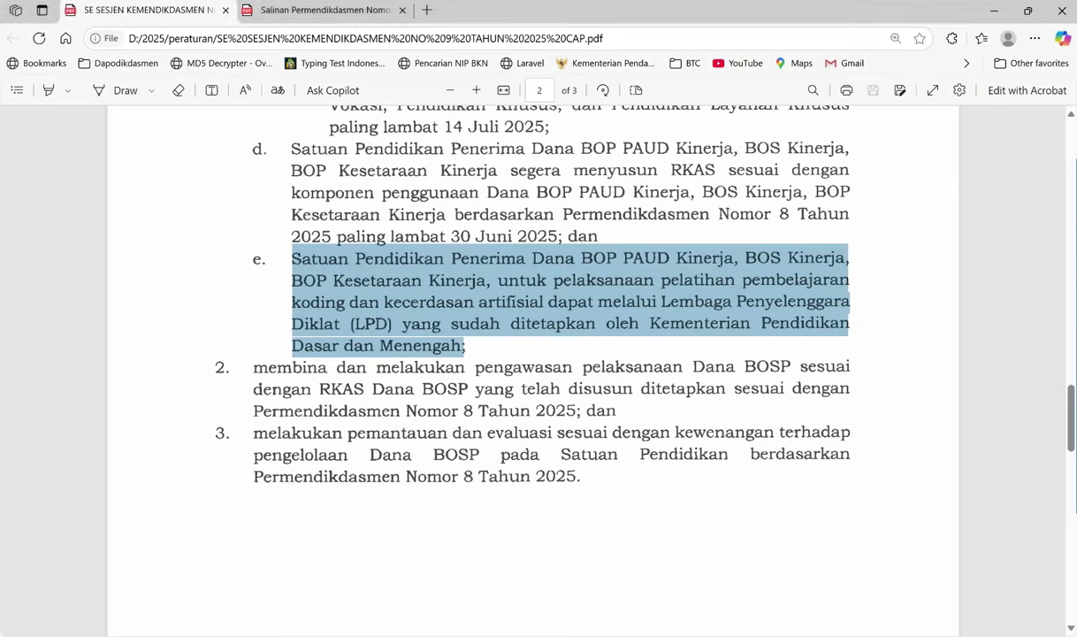
click(307, 29)
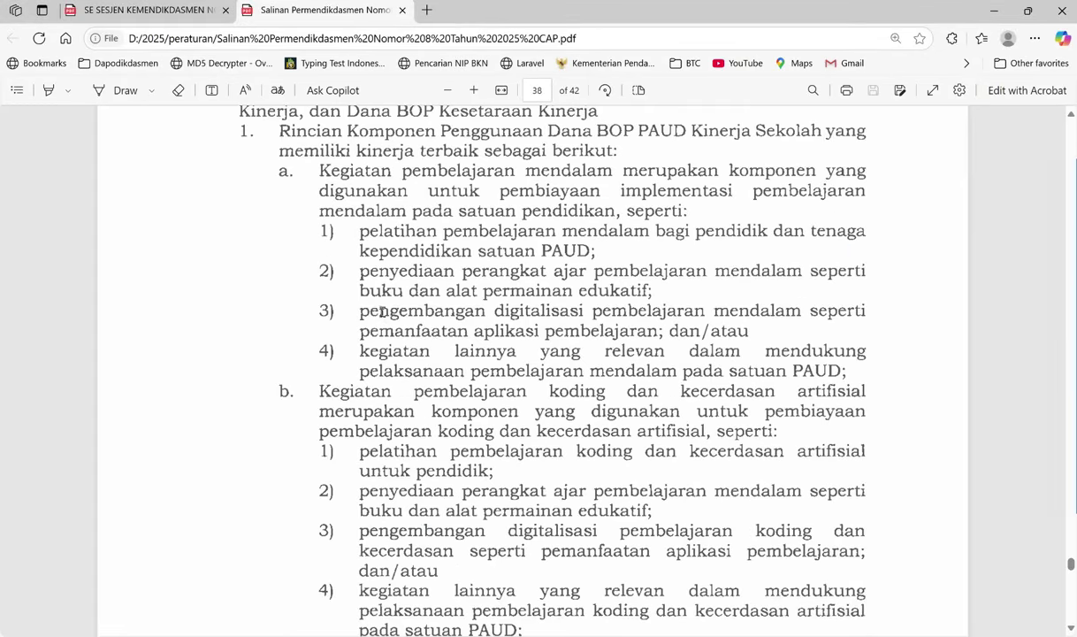
drag(353, 266, 648, 299)
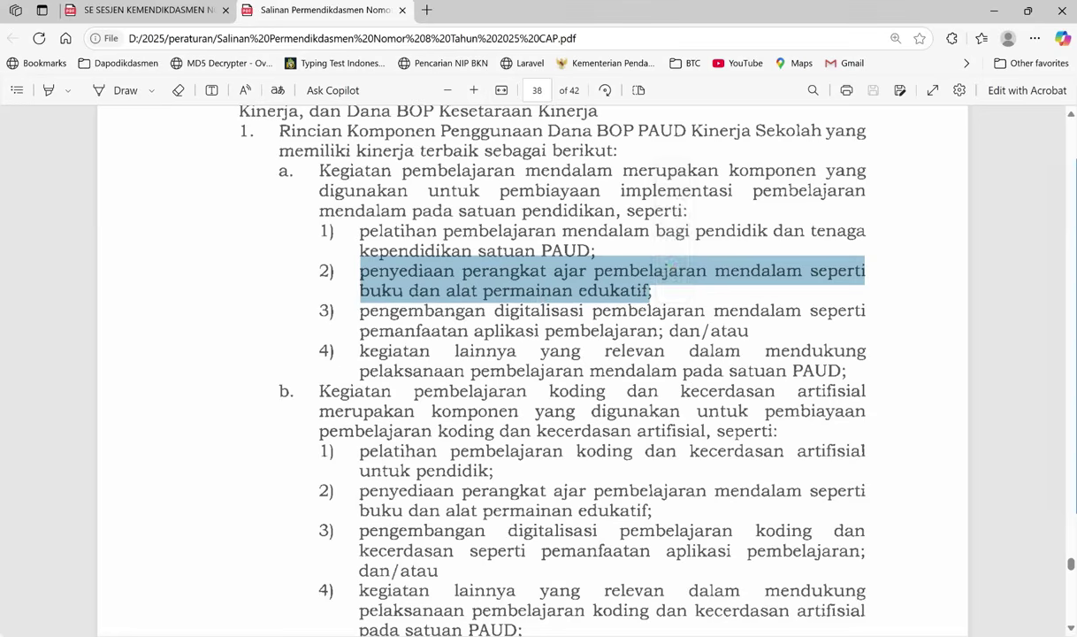
Step: Return to ARKAS and start another budget entry for the activity Penyediaan perangkat ajar pembelajaran mendalam
click(699, 588)
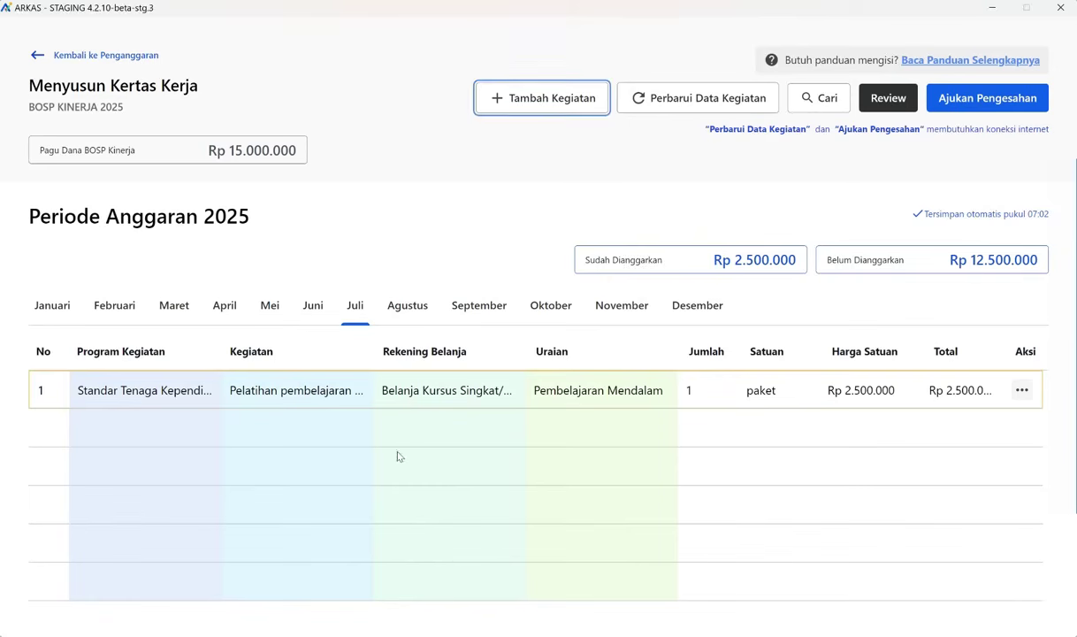
click(498, 103)
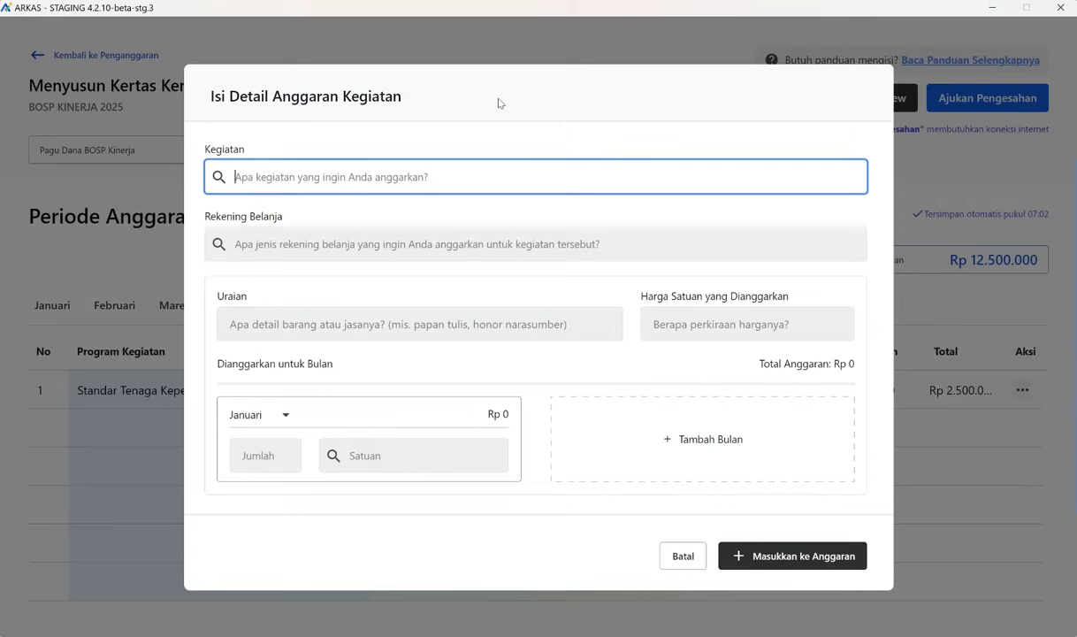
click(495, 179)
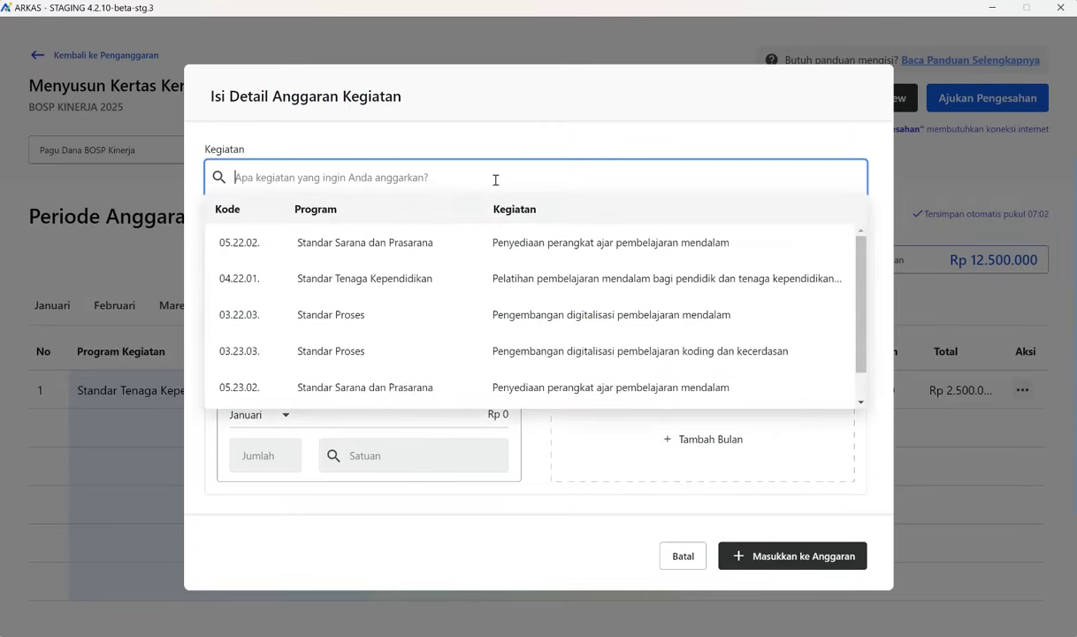
click(529, 250)
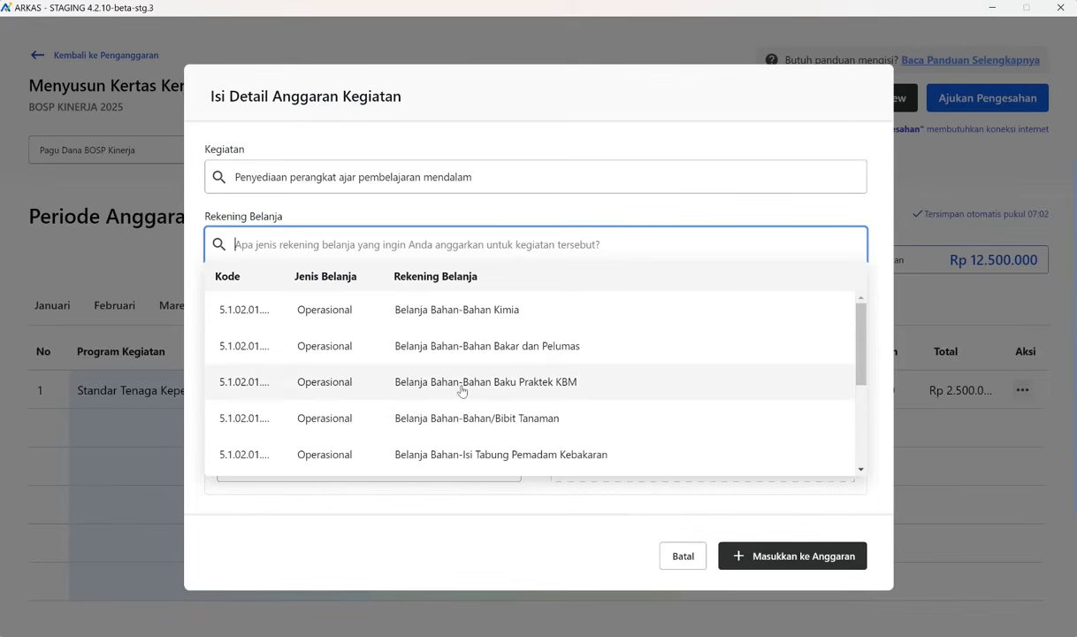
Step: Choose the expense account Belanja Modal Alat Peraga Praktek Sekolah Bidang Studi:IPA Dasar for the teaching-materials activity
text(ala)
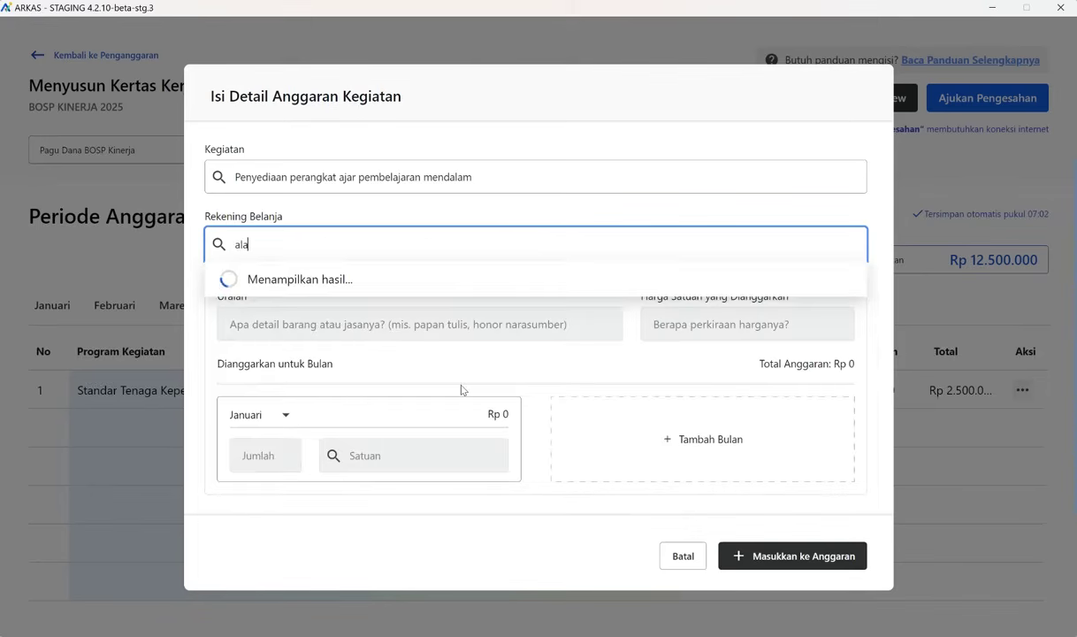
text(t peraga)
scroll(520, 394, down, 10)
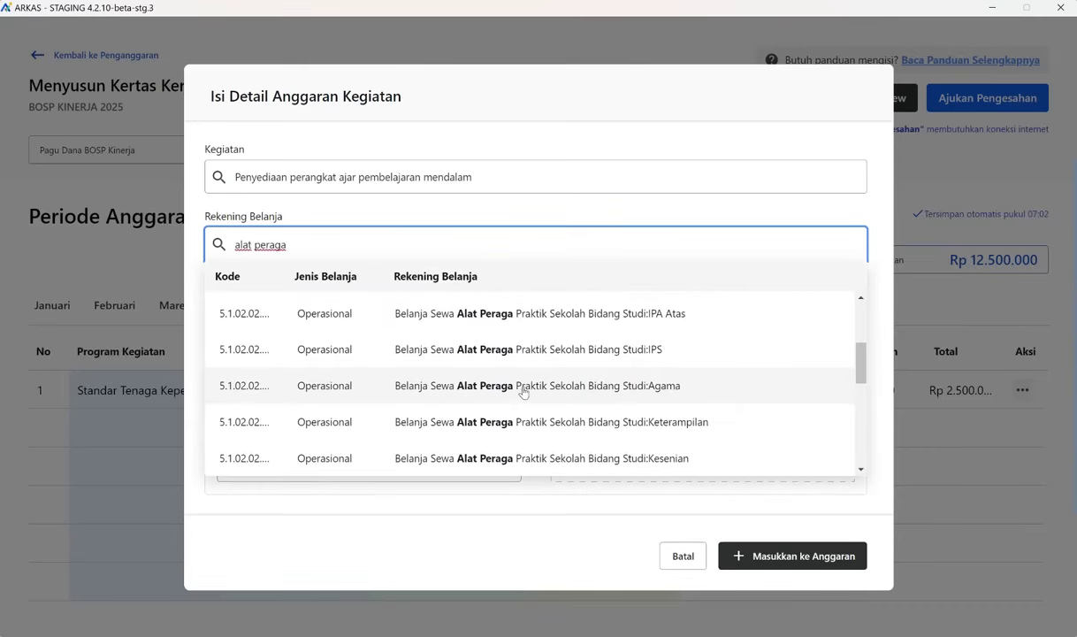
scroll(521, 392, down, 10)
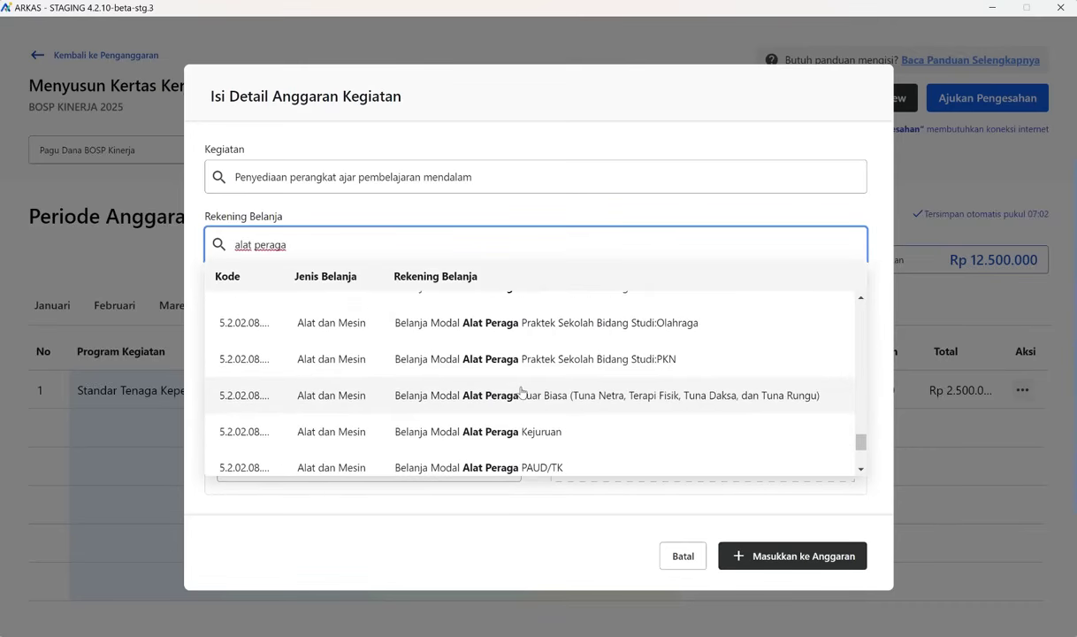
scroll(522, 392, up, 5)
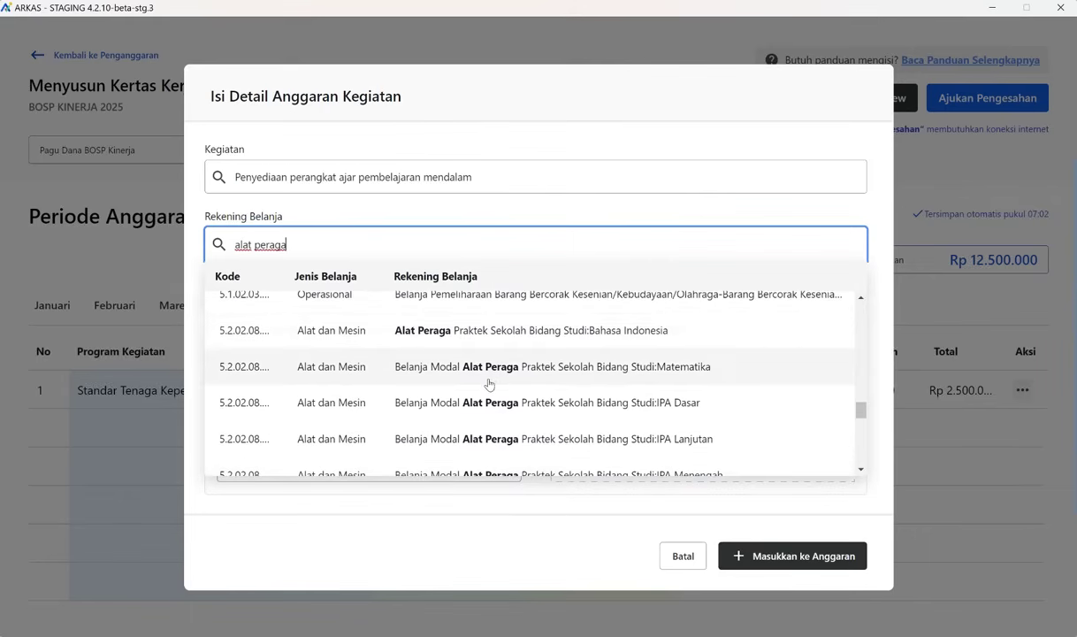
scroll(474, 394, down, 2)
scroll(474, 386, down, 1)
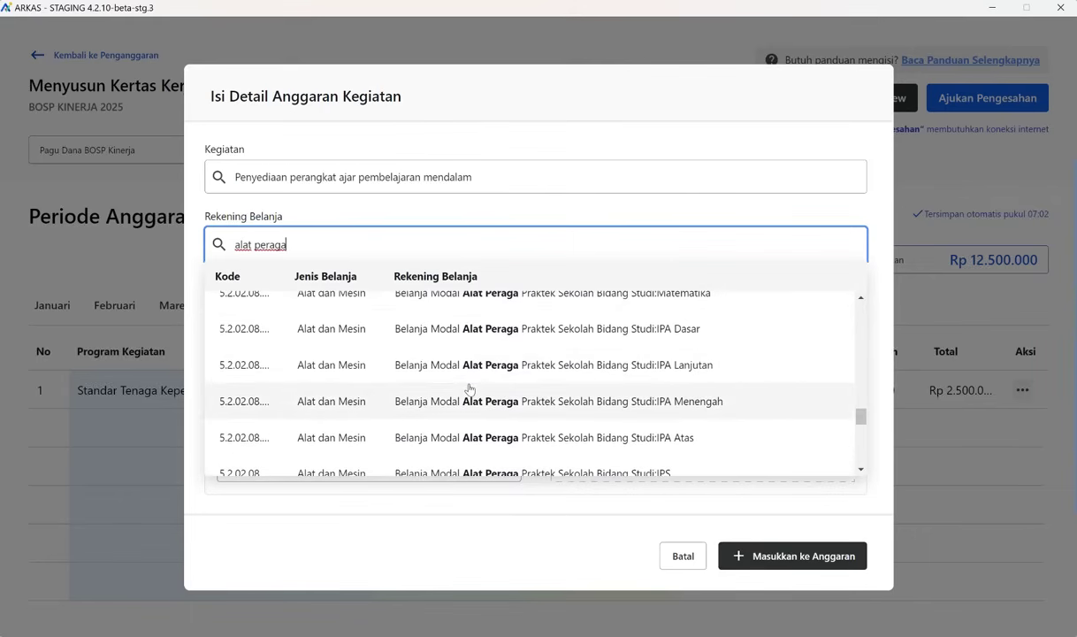
click(489, 340)
Step: Choose Torso model paru-paru (P 35cm, L 21 cm, T 27 cm, B 1000gr) as the item description
click(485, 331)
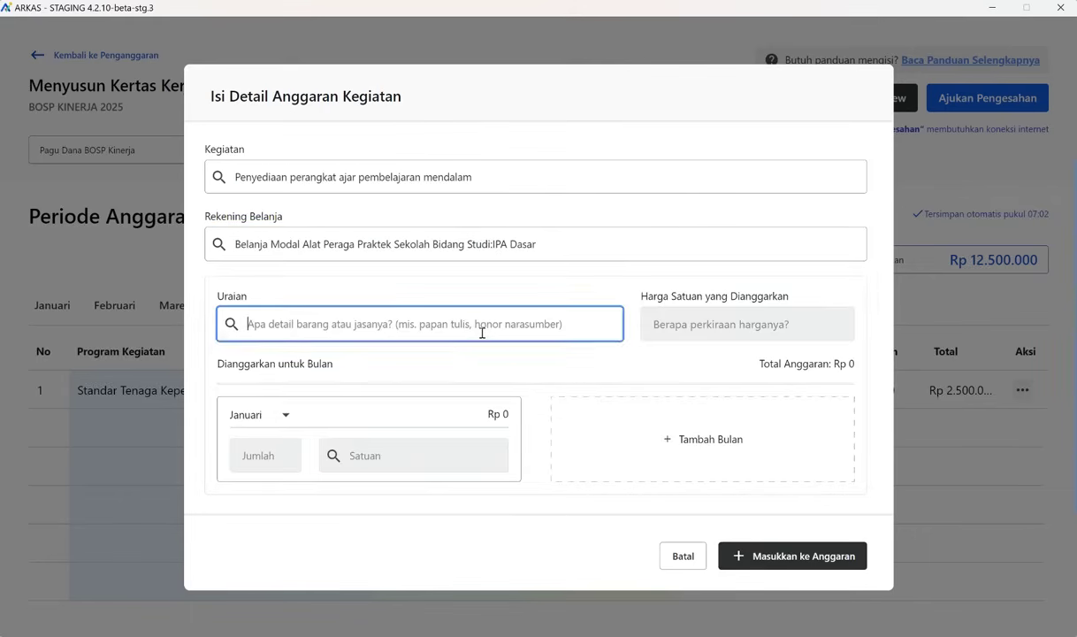
scroll(466, 435, down, 10)
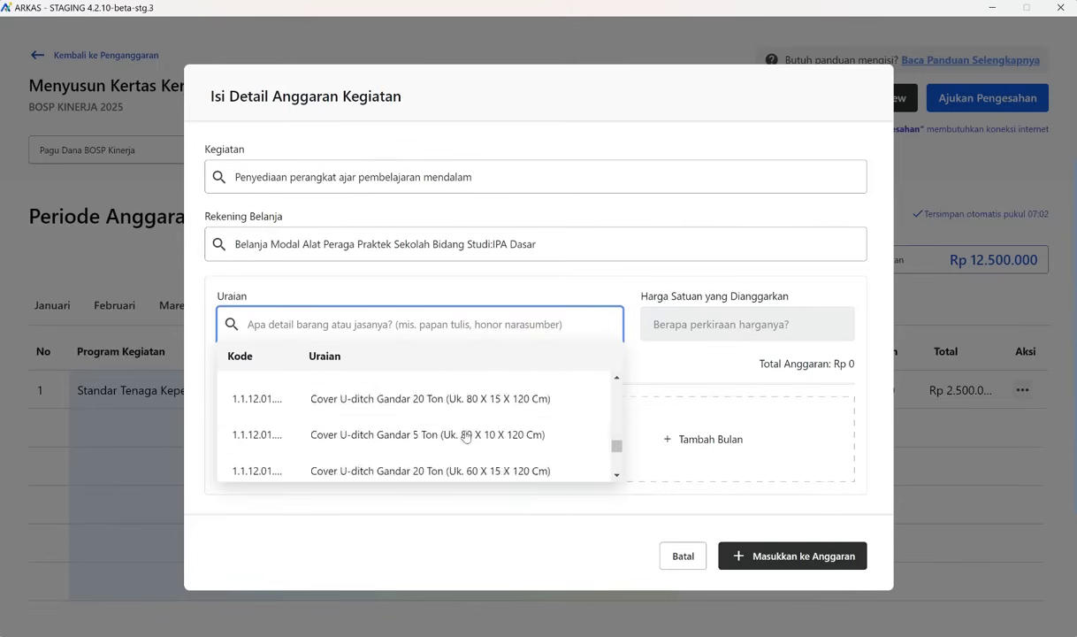
scroll(466, 436, up, 6)
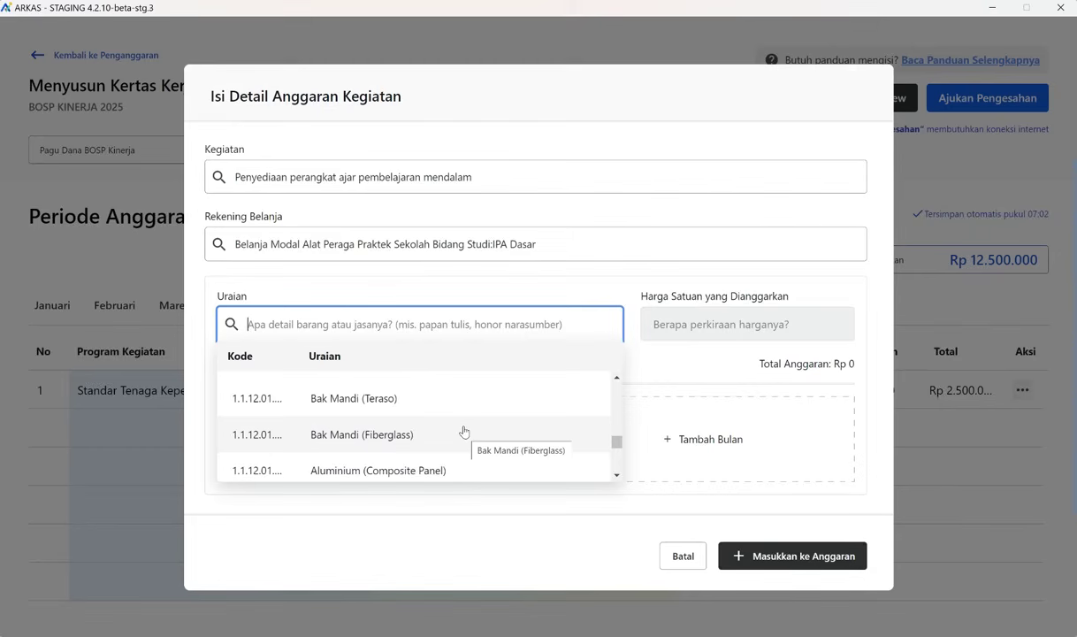
text(to)
text(s)
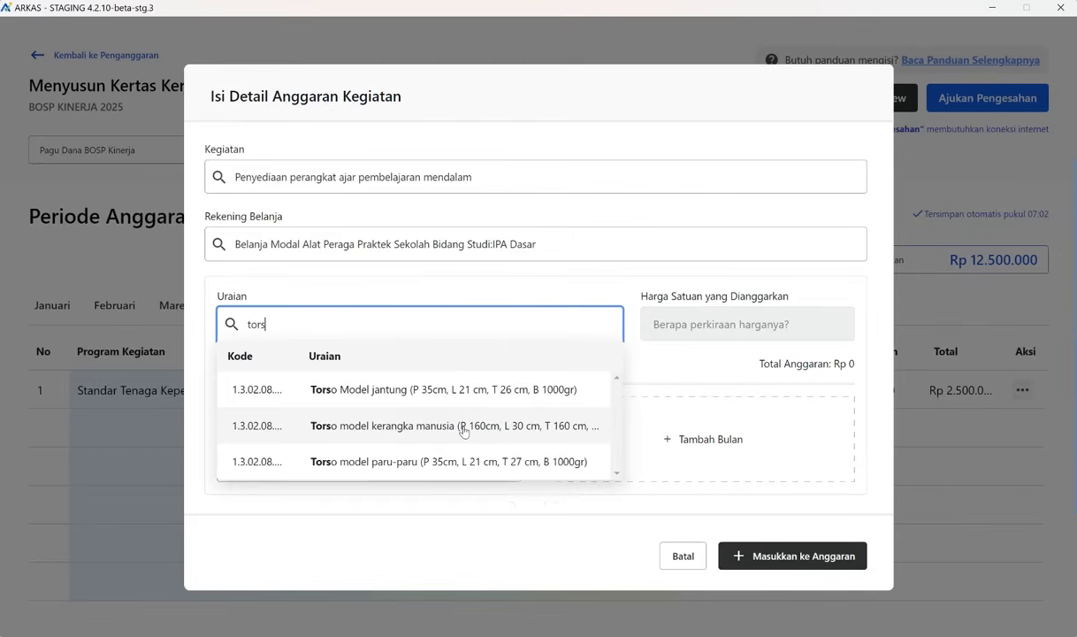
click(354, 459)
Step: Set the torso model's budgeted unit price to Rp 506.000 and its budget month to Juli
click(681, 335)
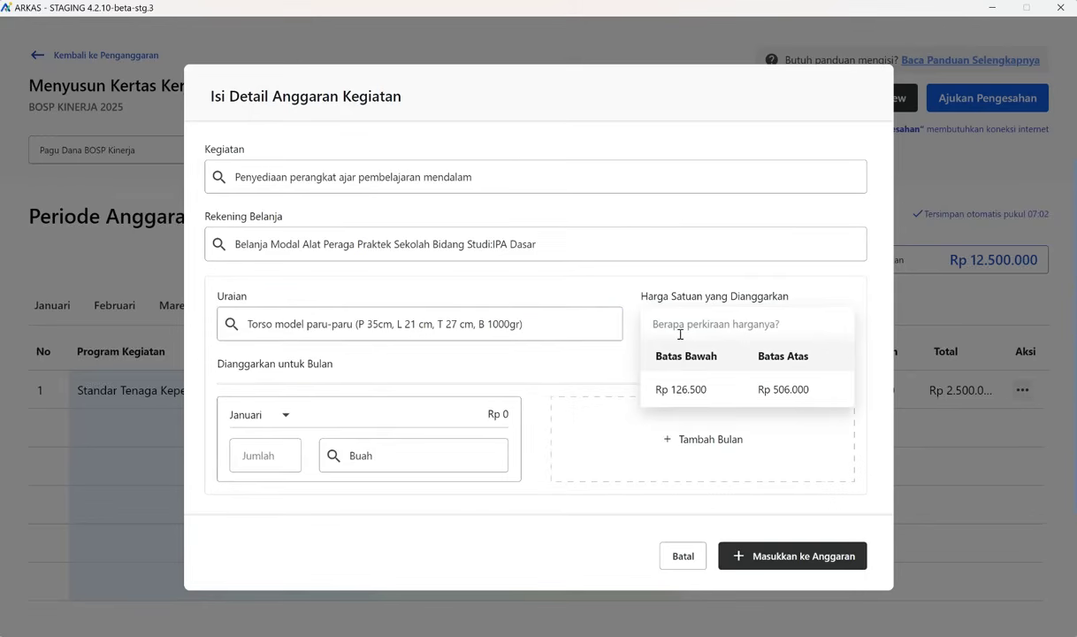
text(5060000)
click(588, 343)
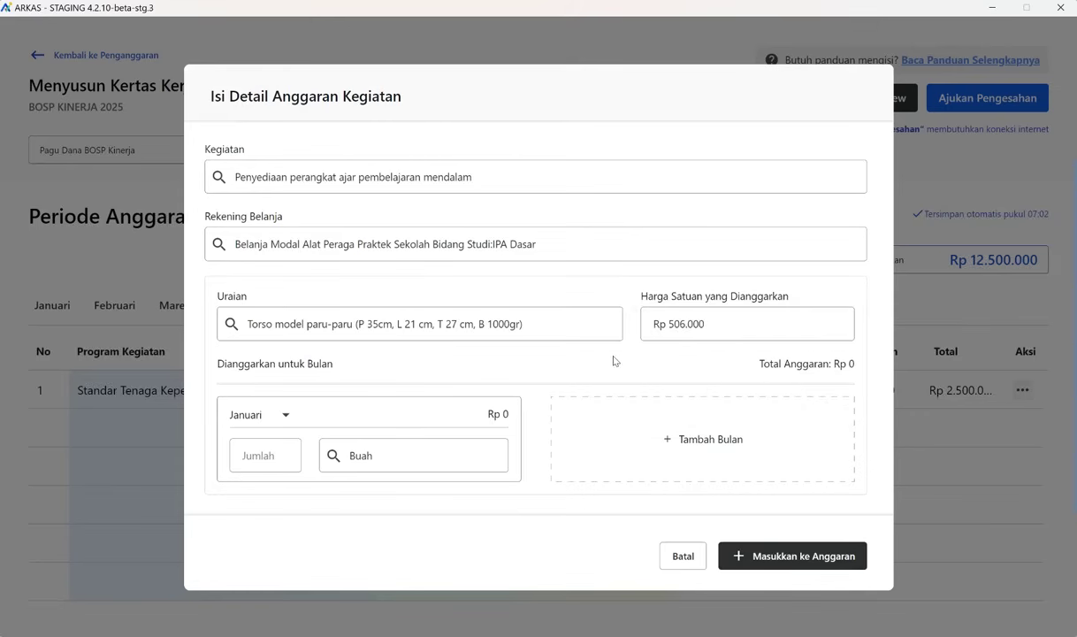
click(281, 415)
scroll(280, 451, down, 5)
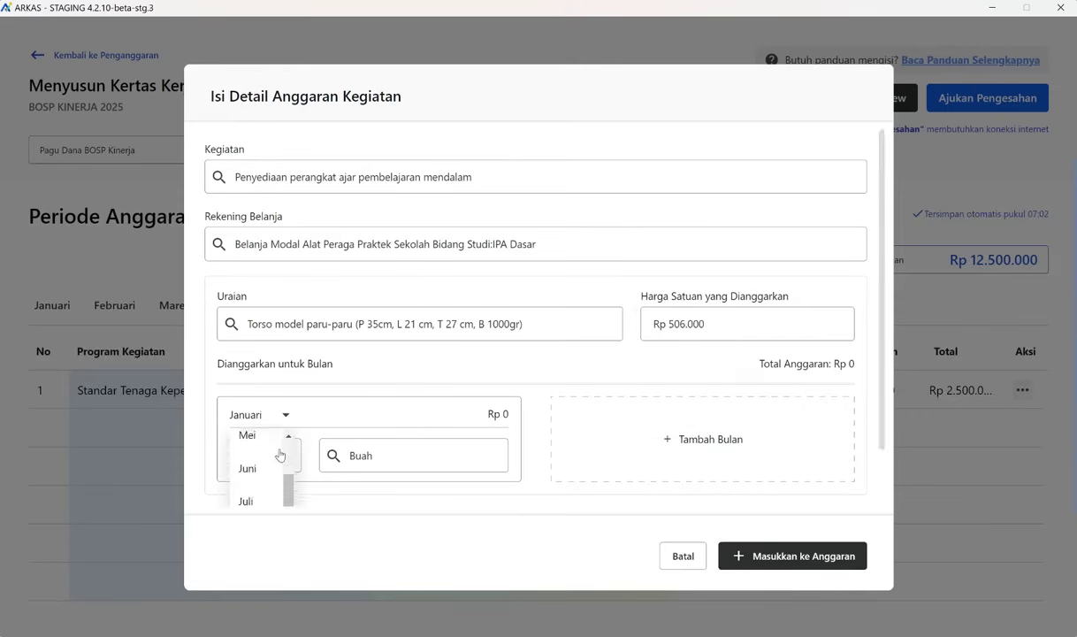
click(252, 469)
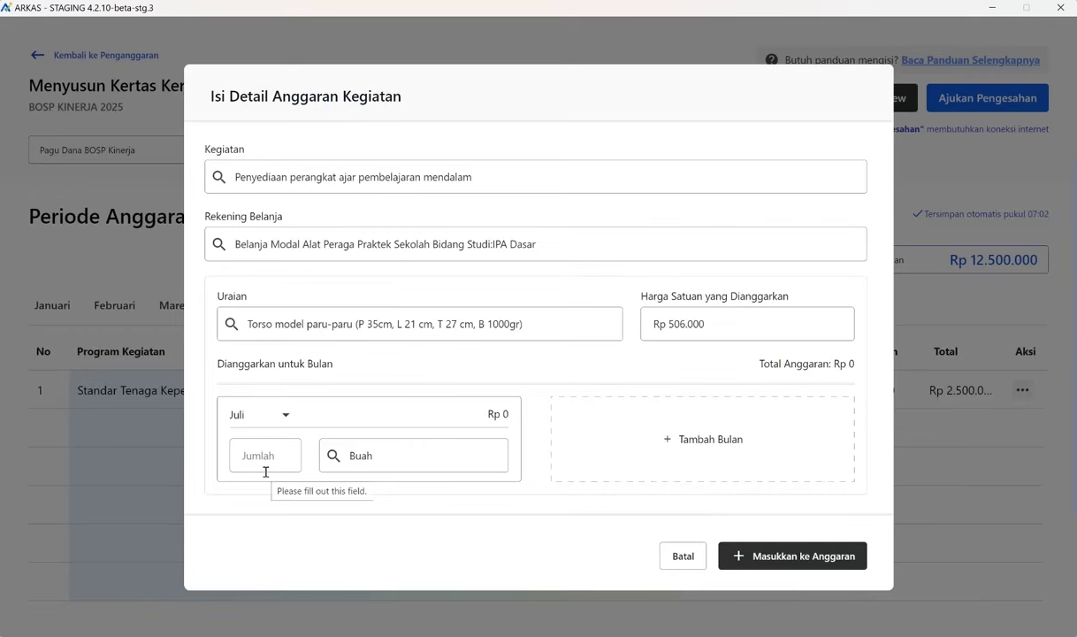
Step: Set the torso model's quantity for Juli to 2 Buah and add the item to the budget
click(273, 449)
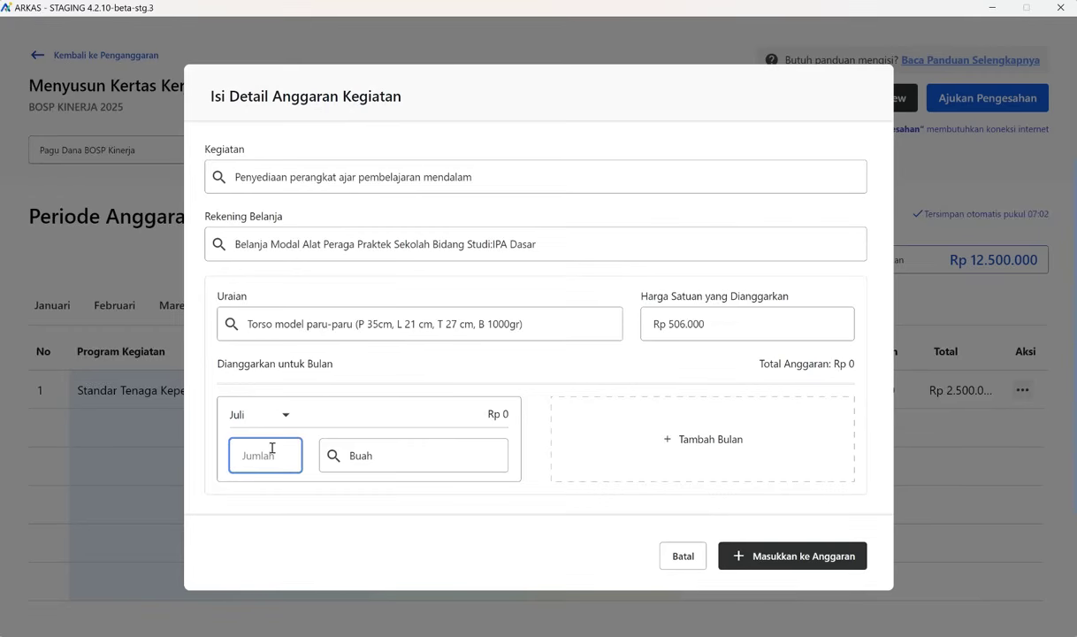
text(2)
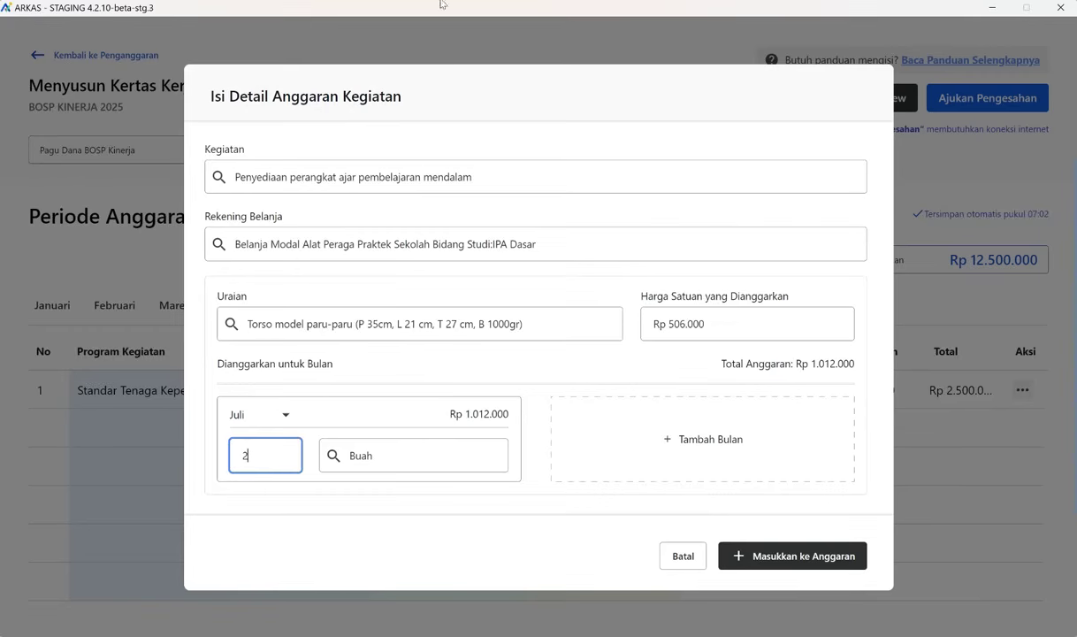
click(783, 558)
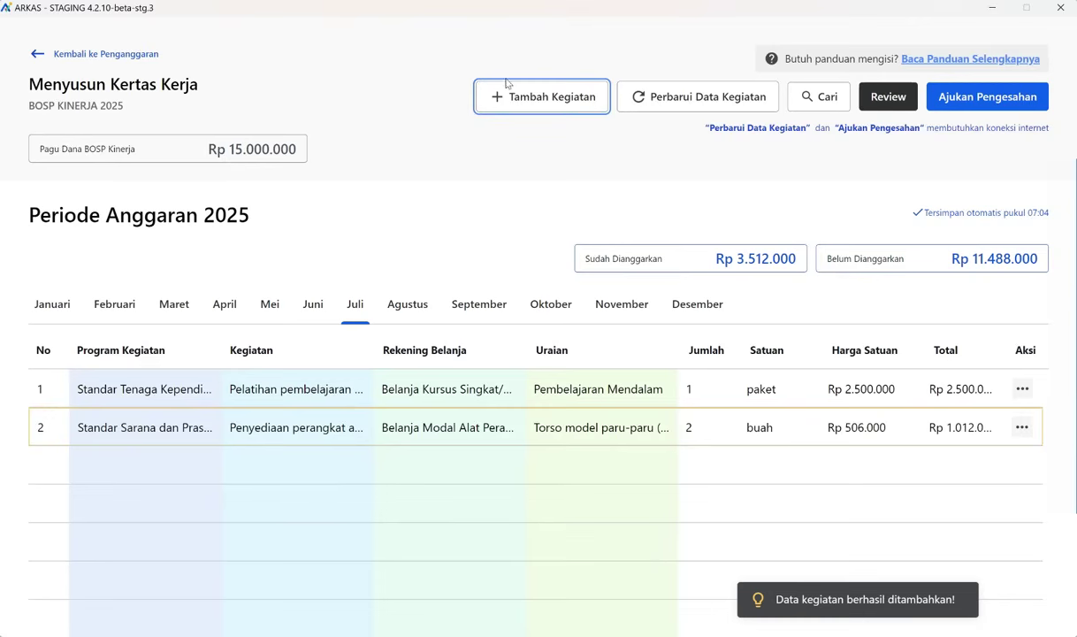
Step: Start a budget entry for Pengembangan digitalisasi pembelajaran mendalam with the expense account Belanja Kawat/Faksimili/Internet/TV Berlangganan
click(495, 109)
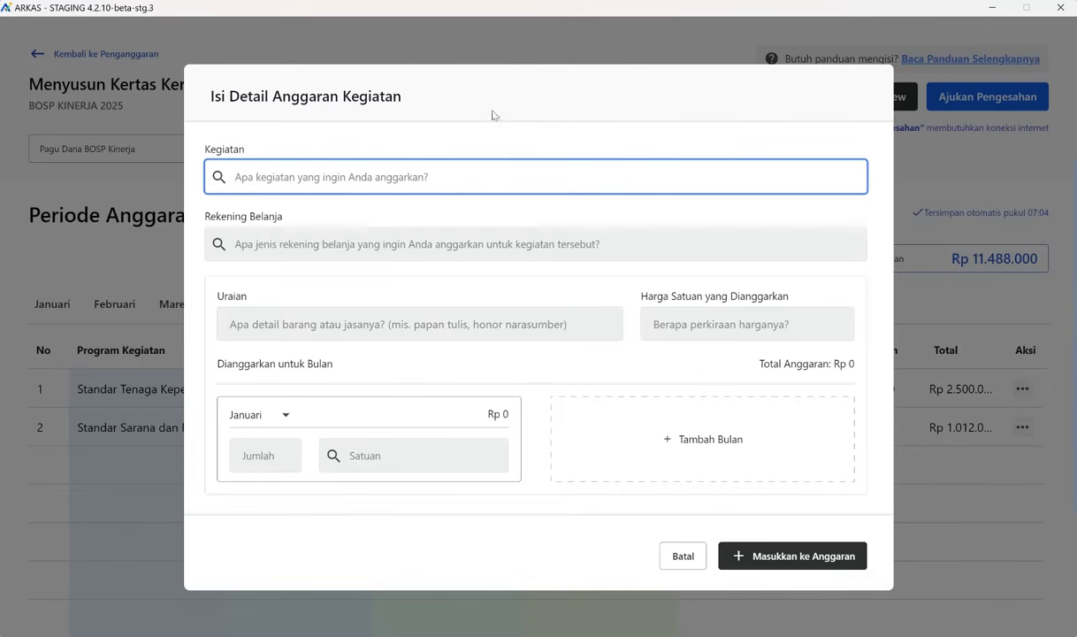
click(469, 169)
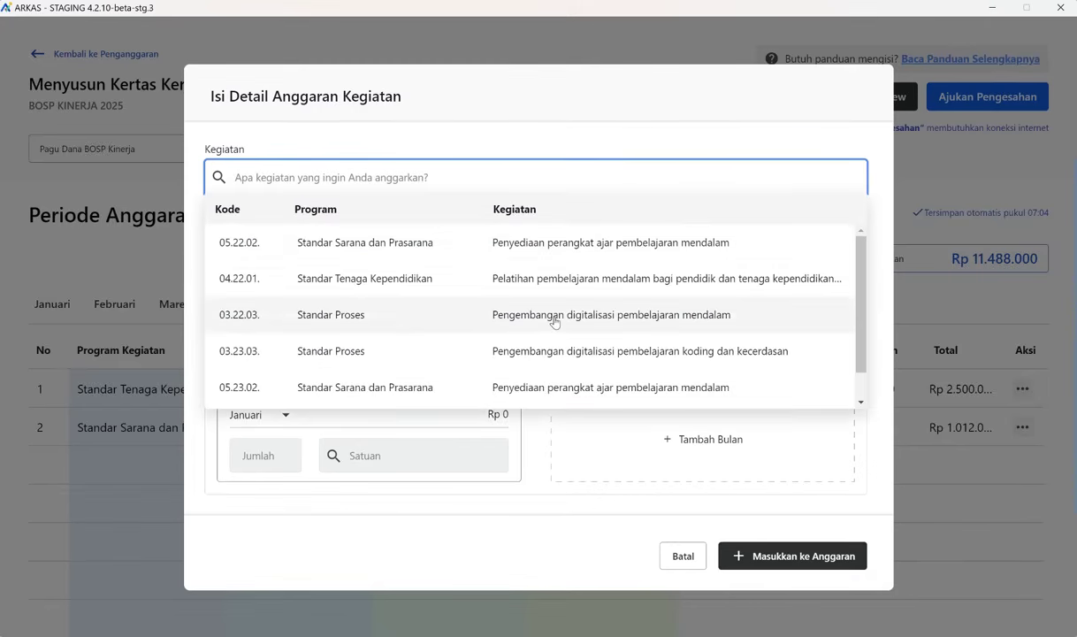
click(527, 314)
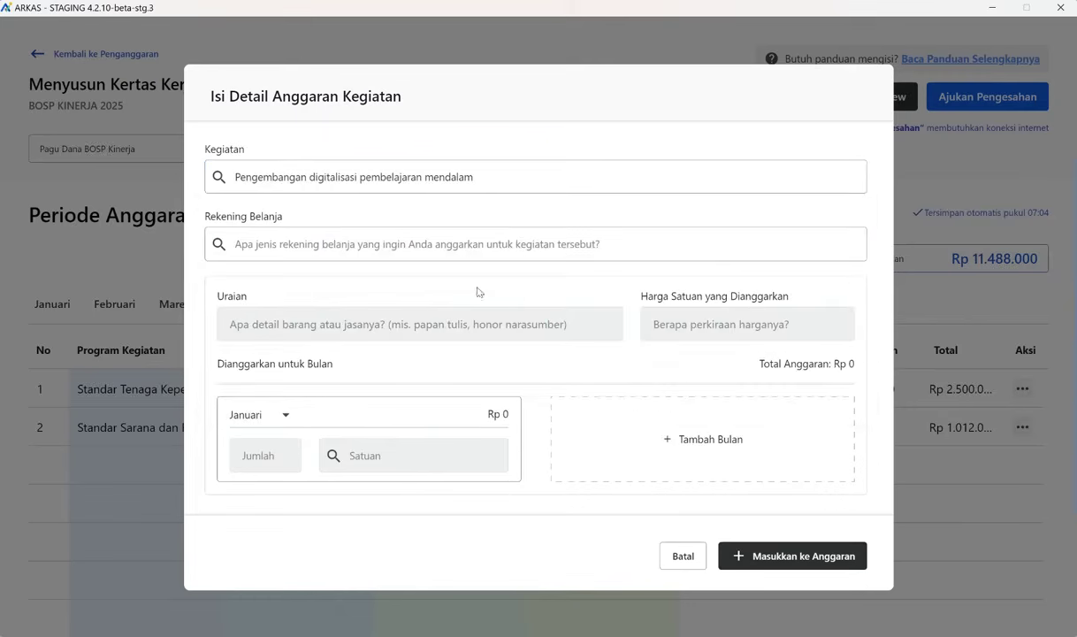
click(460, 243)
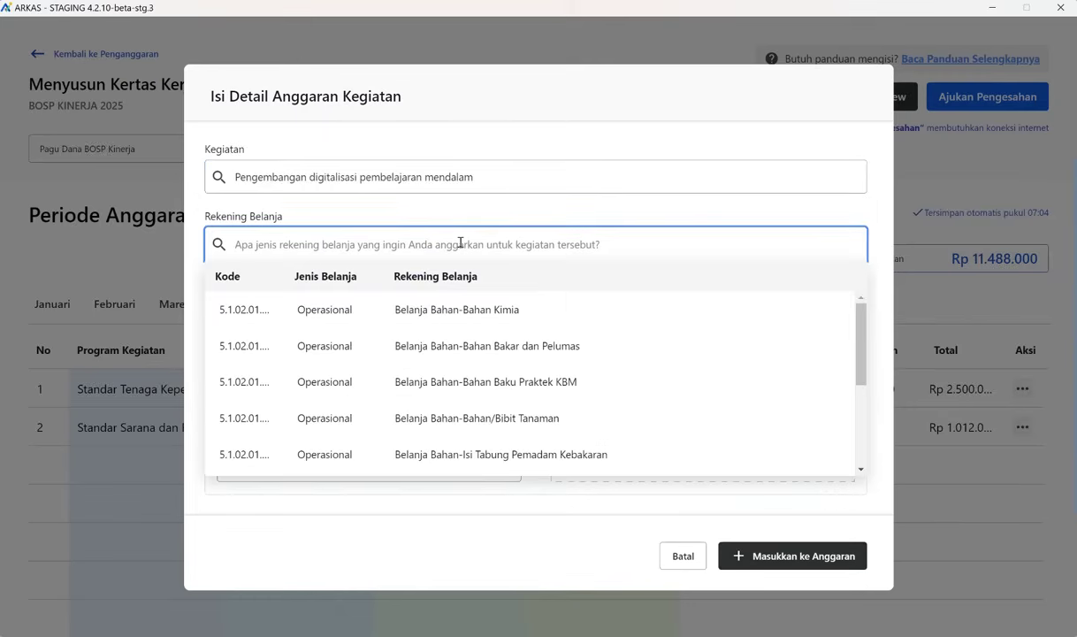
text(lang)
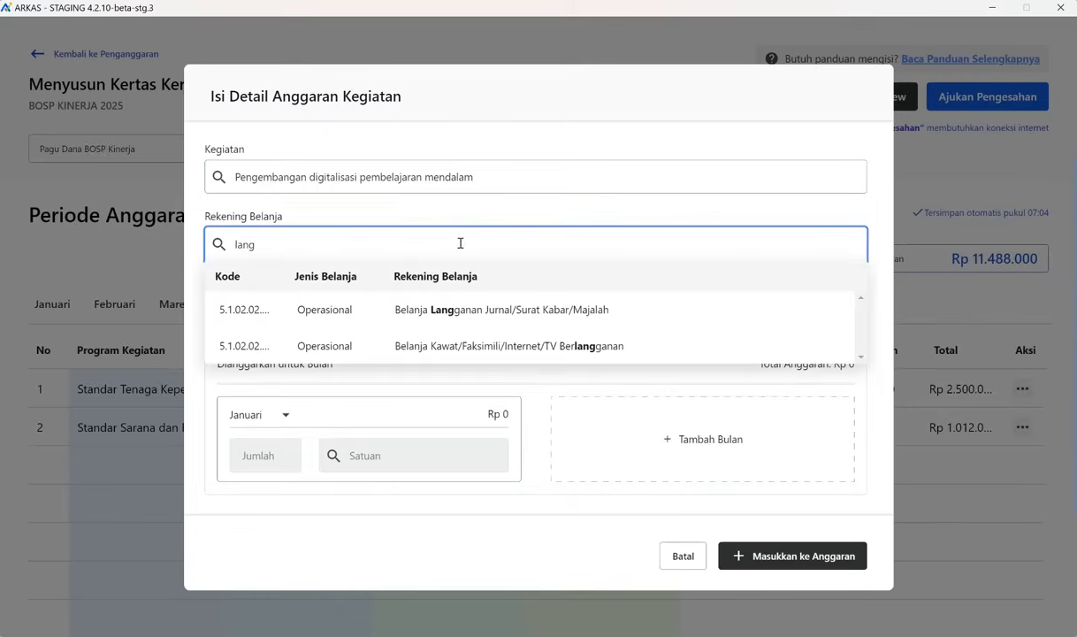
click(495, 346)
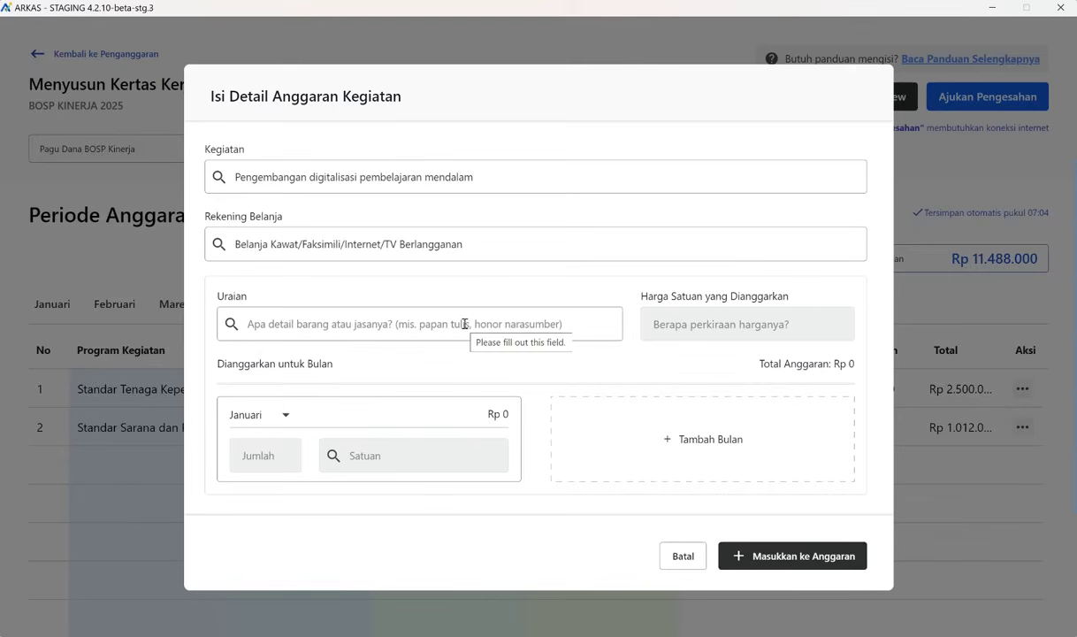
Step: Choose Google Classroom as the item description and set its budgeted unit price to Rp 500.000
click(464, 323)
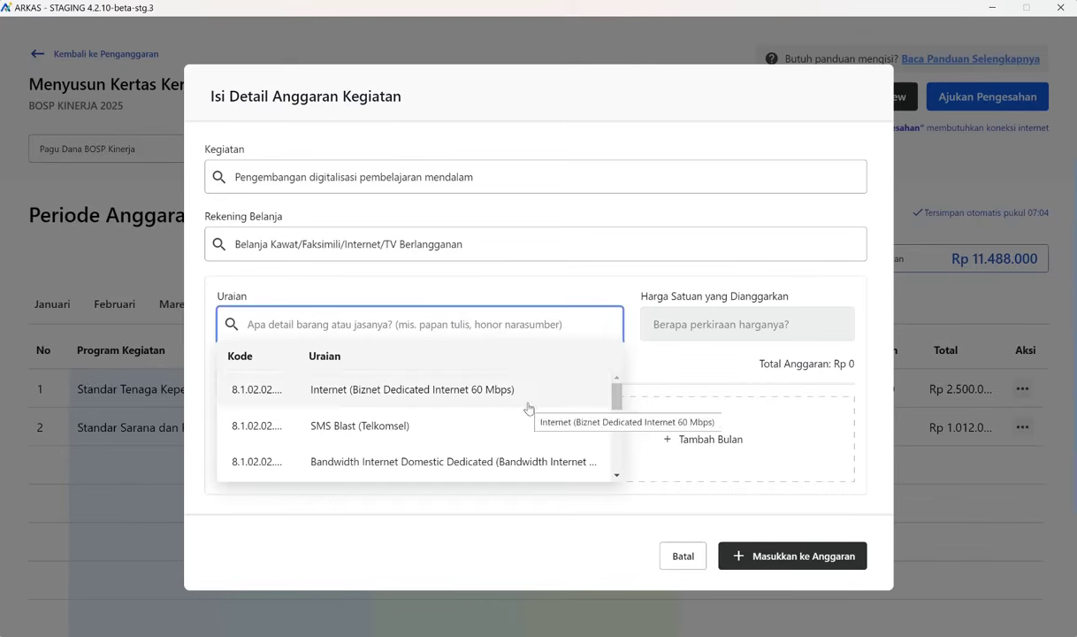
scroll(528, 408, down, 5)
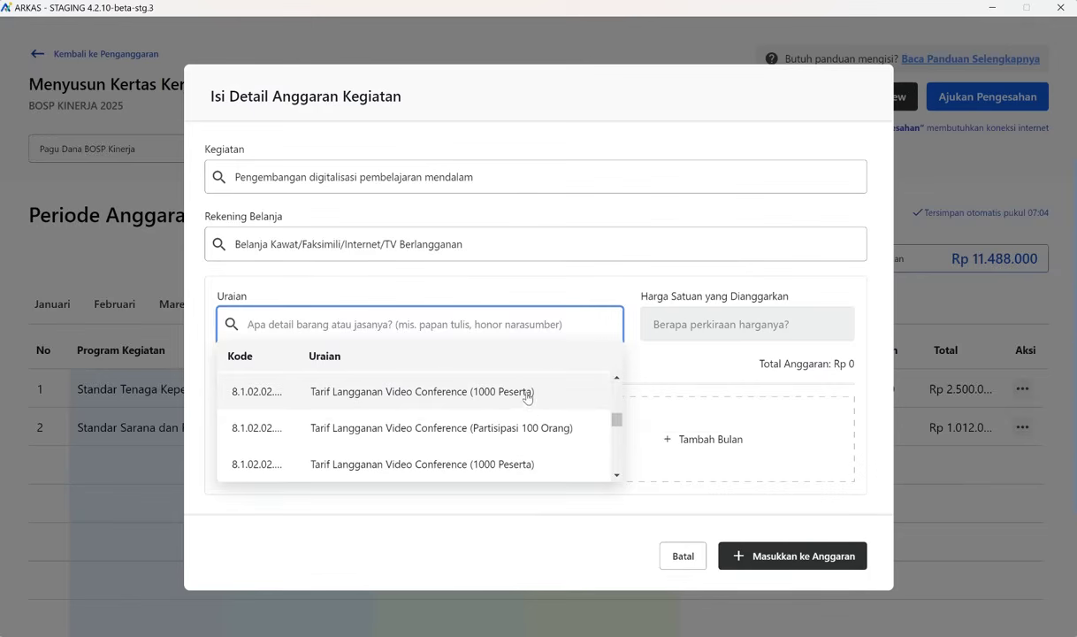
text(go)
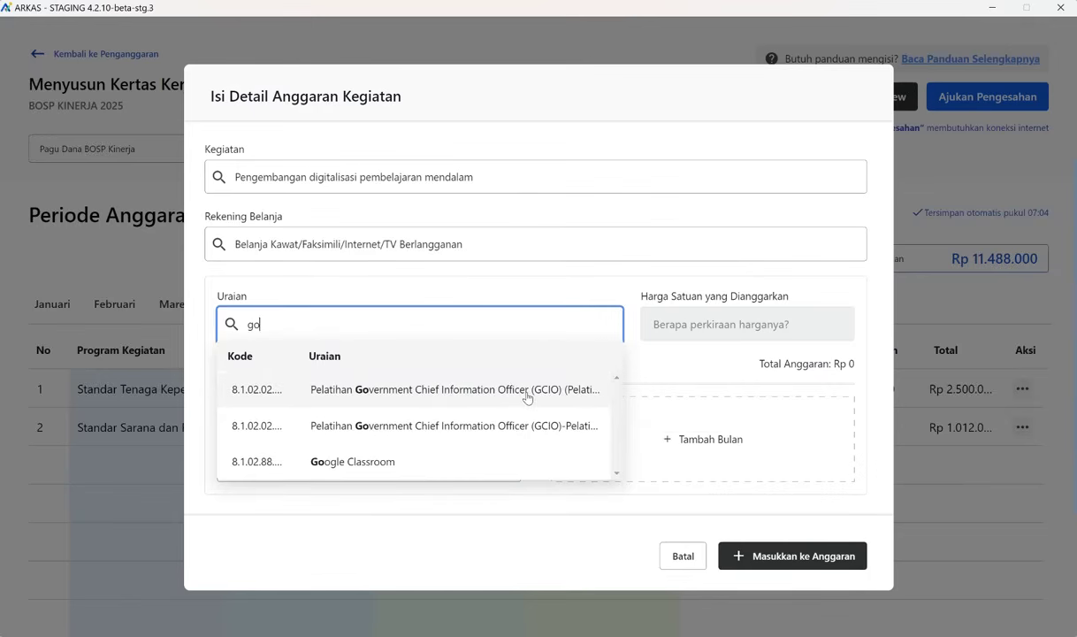
click(423, 459)
click(707, 321)
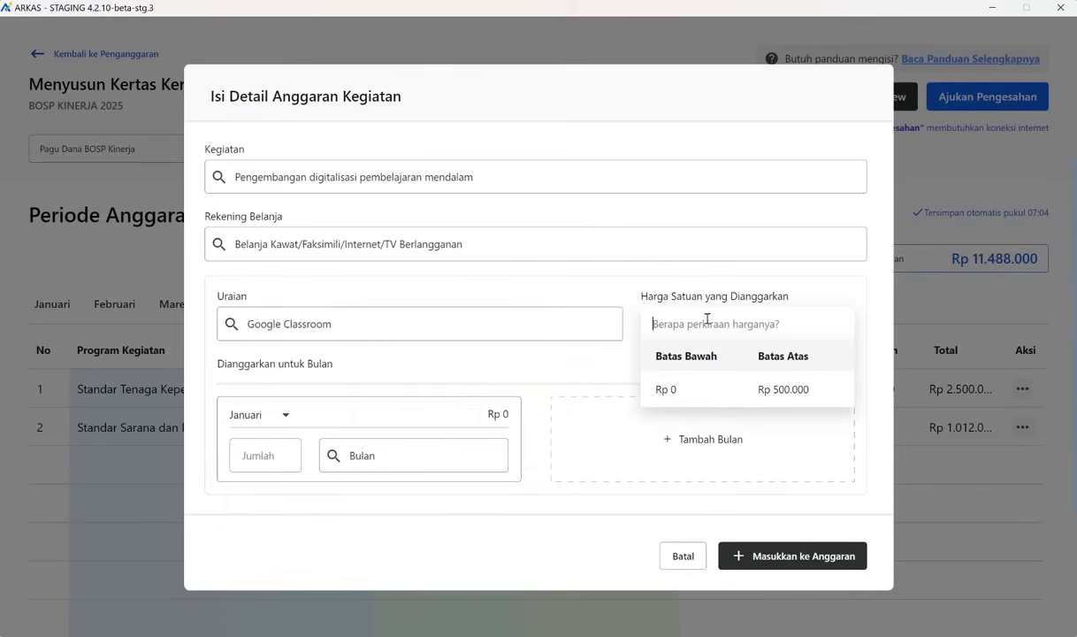
text(500.000)
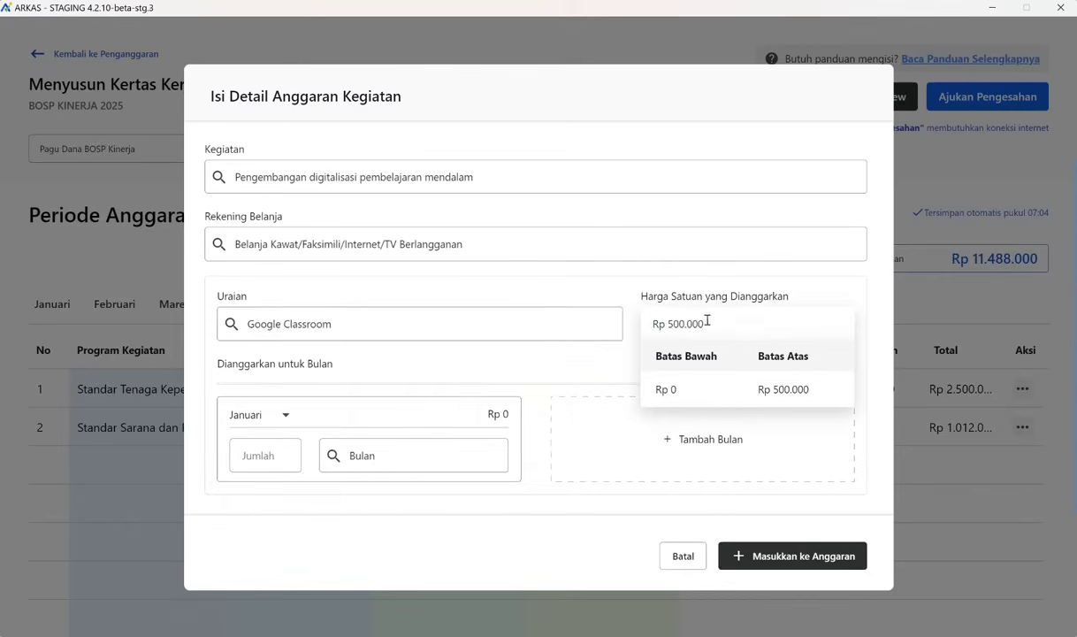
Step: Budget the Google Classroom subscription for Juli with a quantity of 1 Bulan
click(279, 415)
scroll(263, 469, down, 2)
scroll(264, 469, down, 2)
click(252, 471)
click(269, 462)
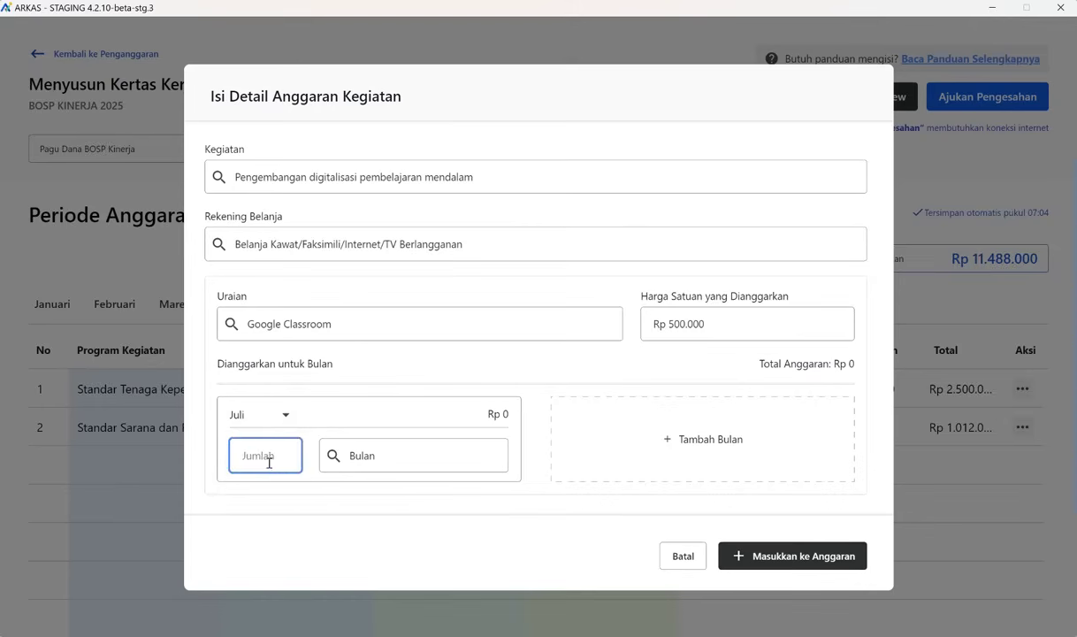
text(2)
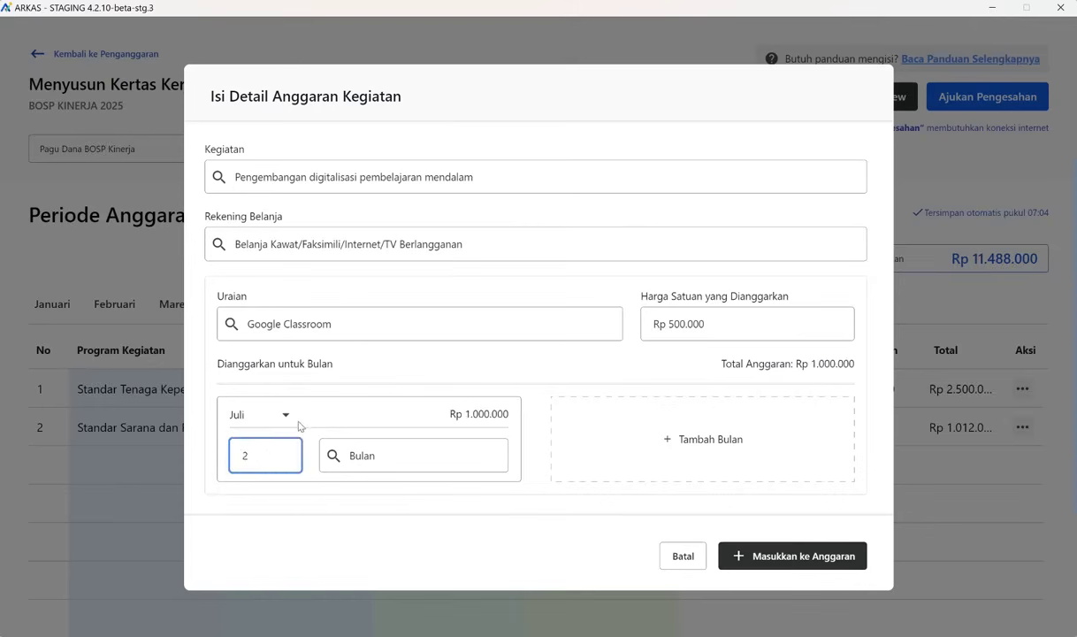
key(BackSpace)
text(1)
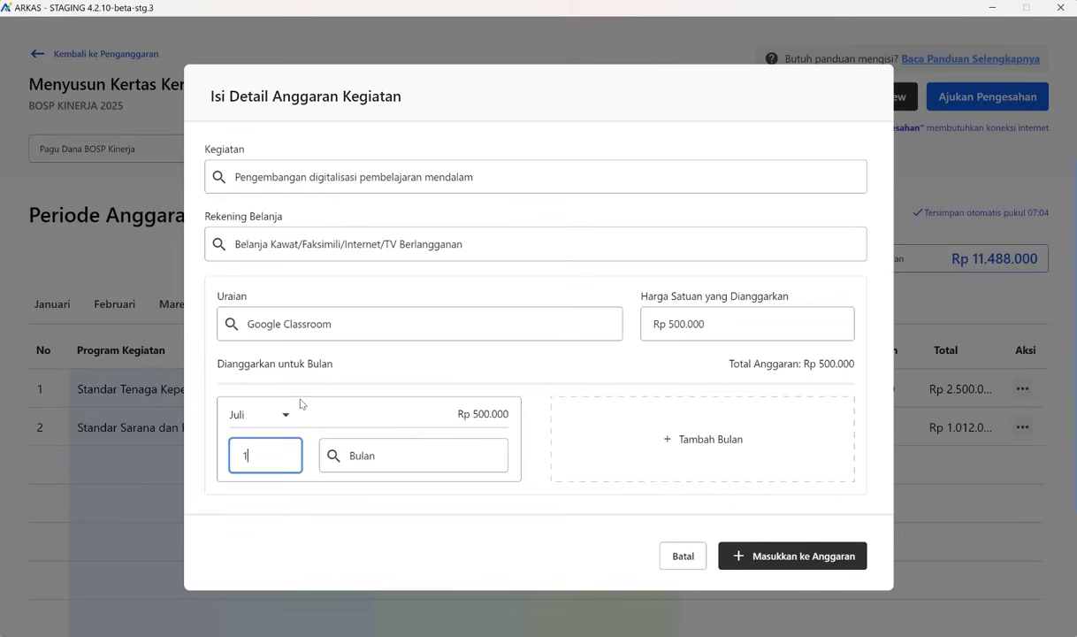
Step: Add Agustus as a second budget month with quantity 1 and add the Google Classroom item to the budget
click(616, 433)
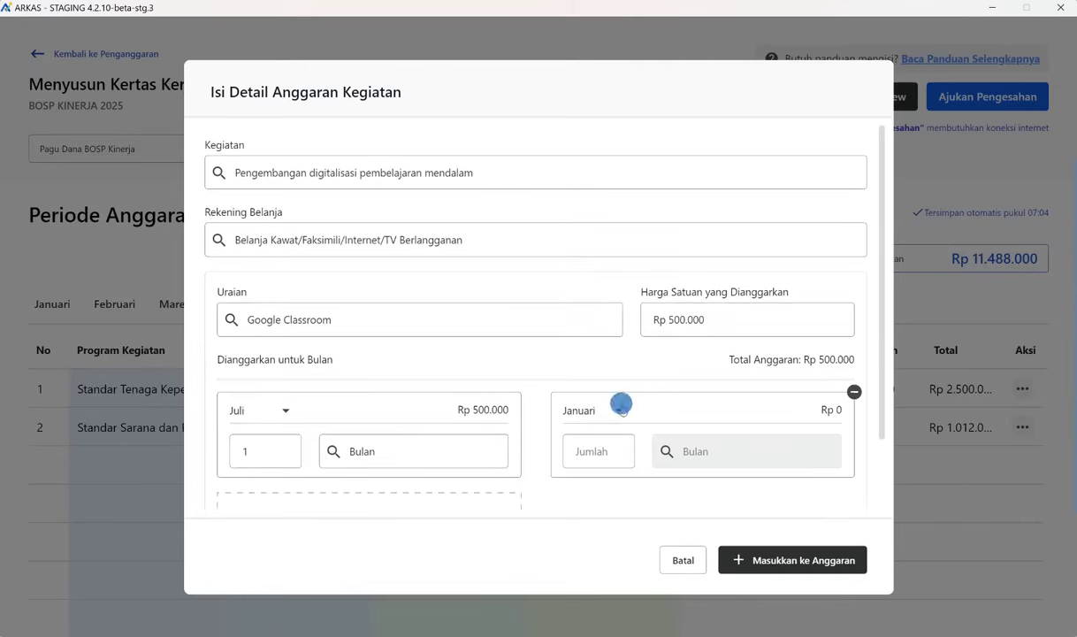
click(618, 409)
scroll(606, 451, down, 3)
click(602, 477)
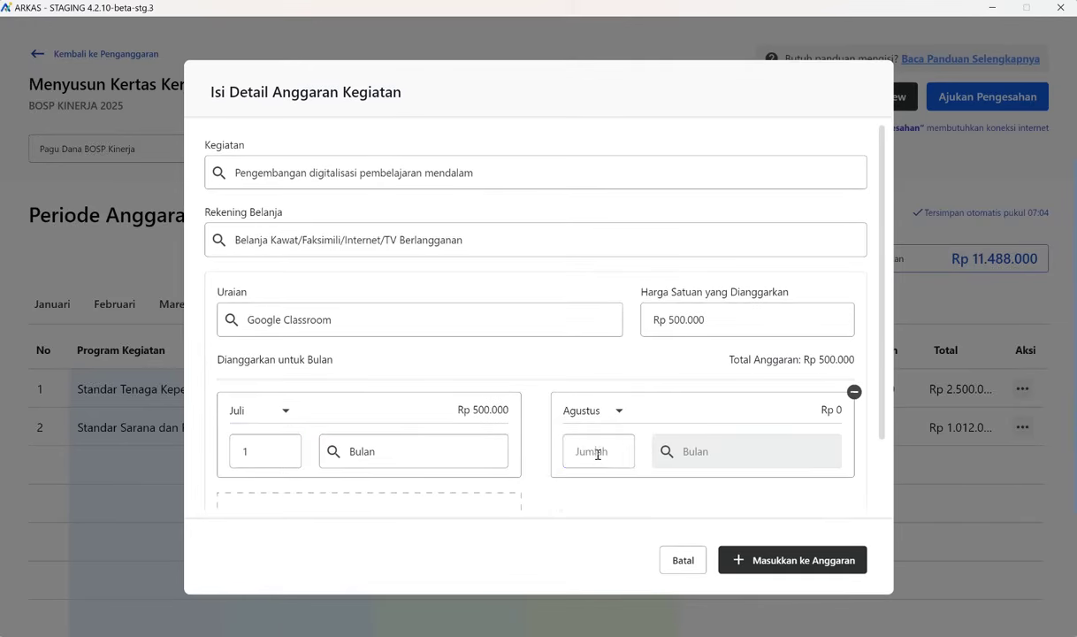
click(597, 451)
text(1)
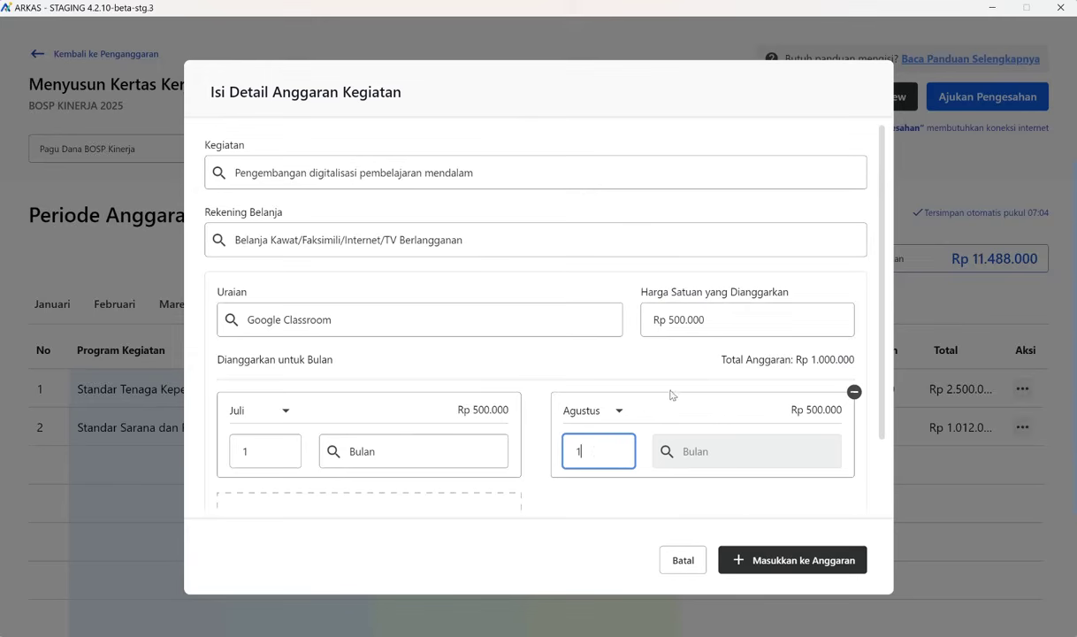
click(803, 559)
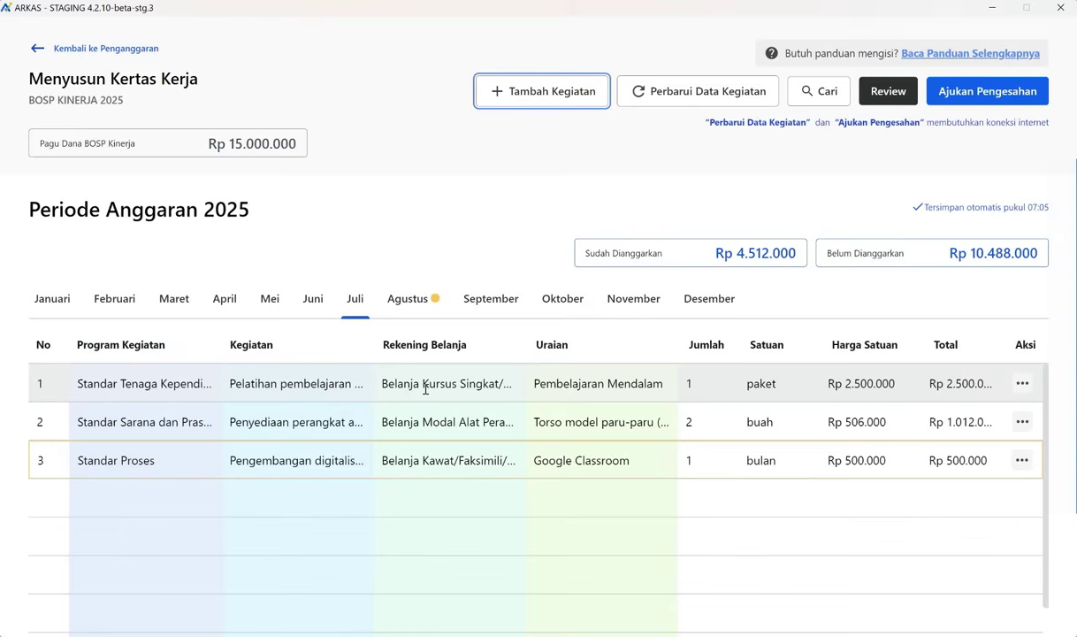
Step: Start a budget entry for Pelatihan pembelajaran mendalam bagi pendidik dan tenaga kependidikan satuan PAUD with the expense account Belanja Perjalanan Dinas Dalam Kota / Dalam Daerah
click(496, 95)
click(424, 177)
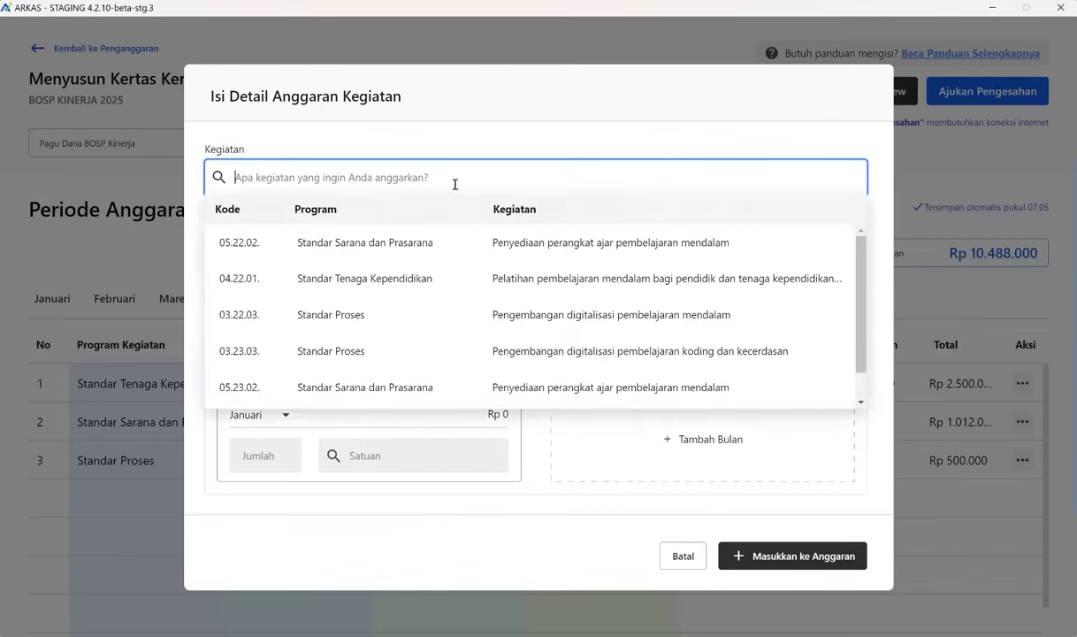
click(592, 291)
click(567, 245)
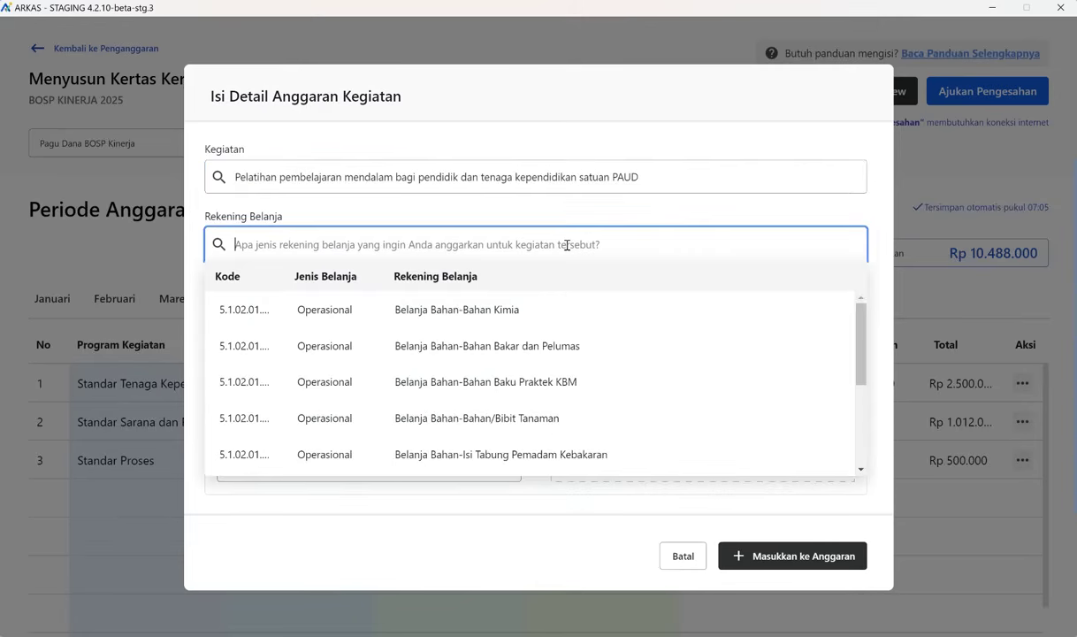
text(perjala)
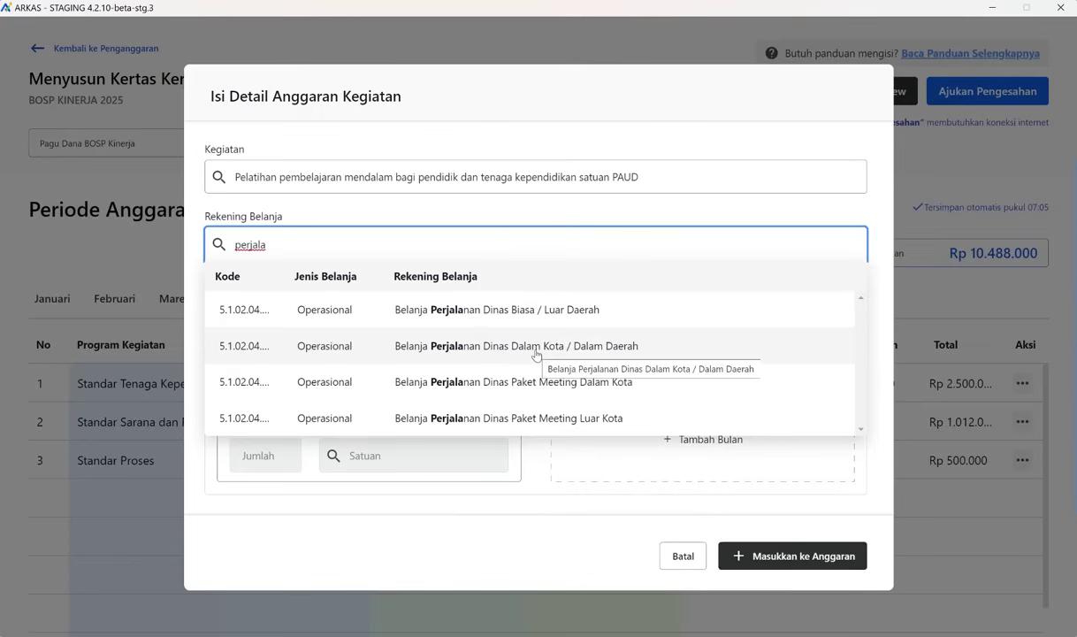
click(534, 350)
Step: Choose Uang Harian Pertemuan Diluar Kantor - Dalam Kota (Full Board) as the item description and set its unit price to Rp 140.000
click(461, 325)
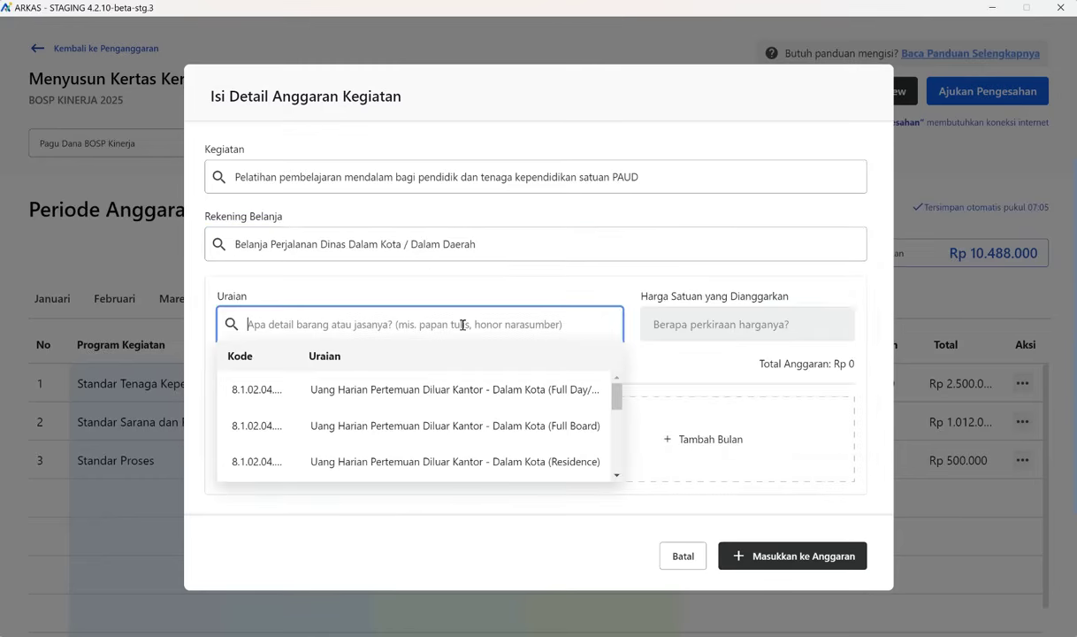
scroll(478, 418, down, 3)
scroll(476, 423, down, 10)
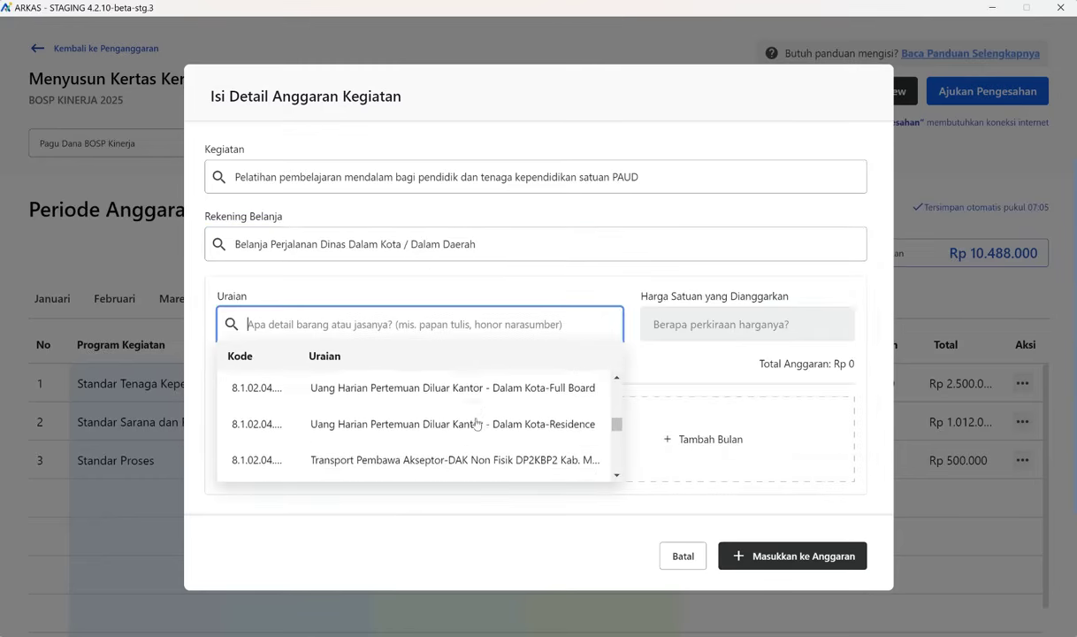
scroll(476, 423, down, 5)
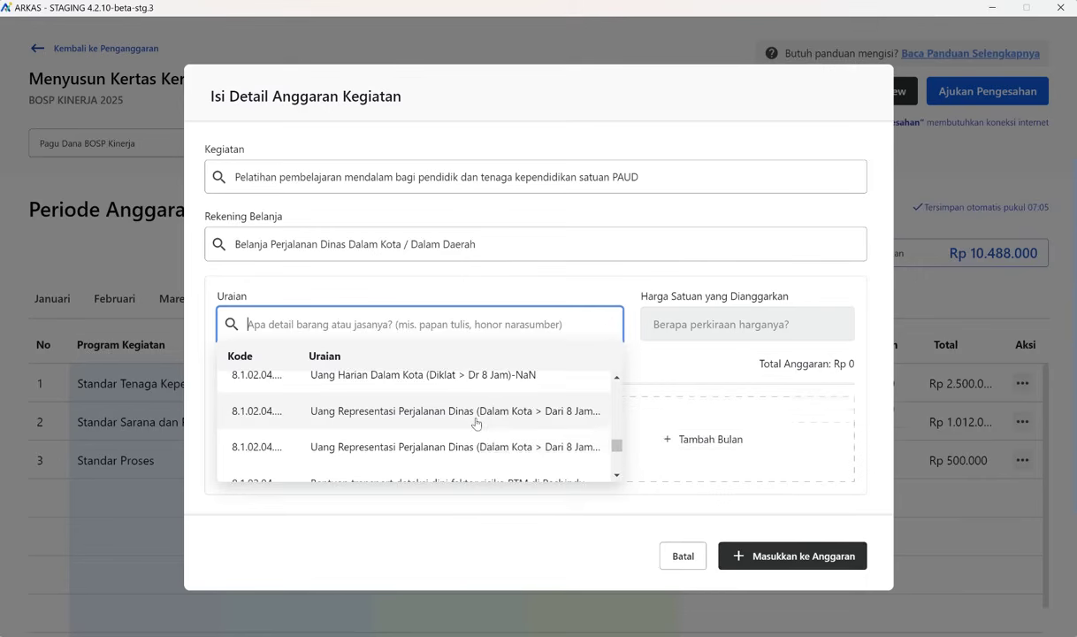
scroll(478, 426, up, 2)
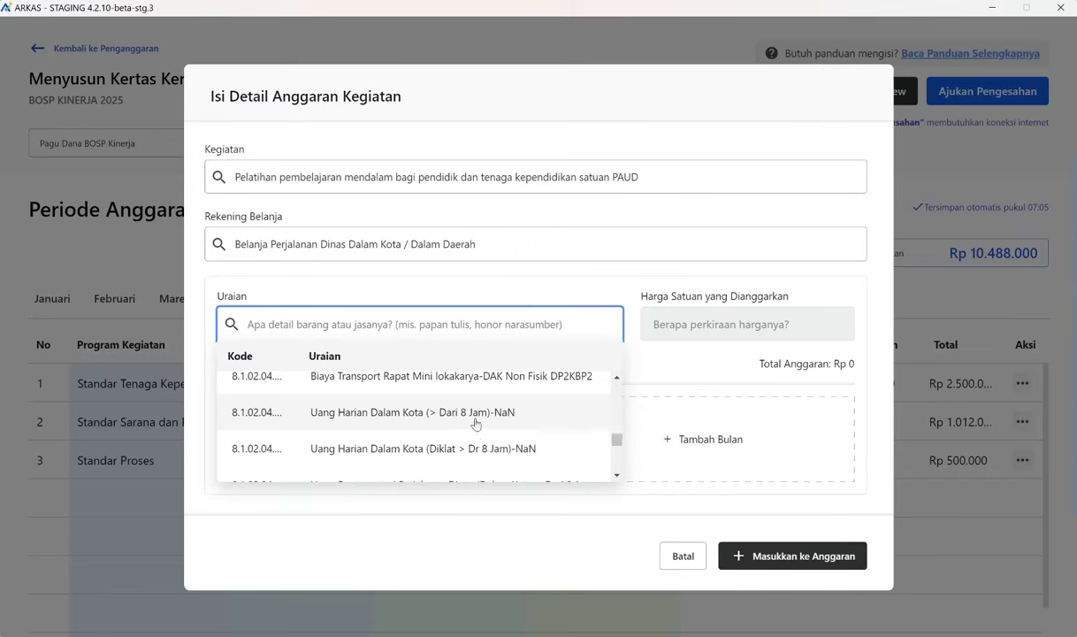
scroll(478, 425, up, 3)
scroll(476, 423, up, 4)
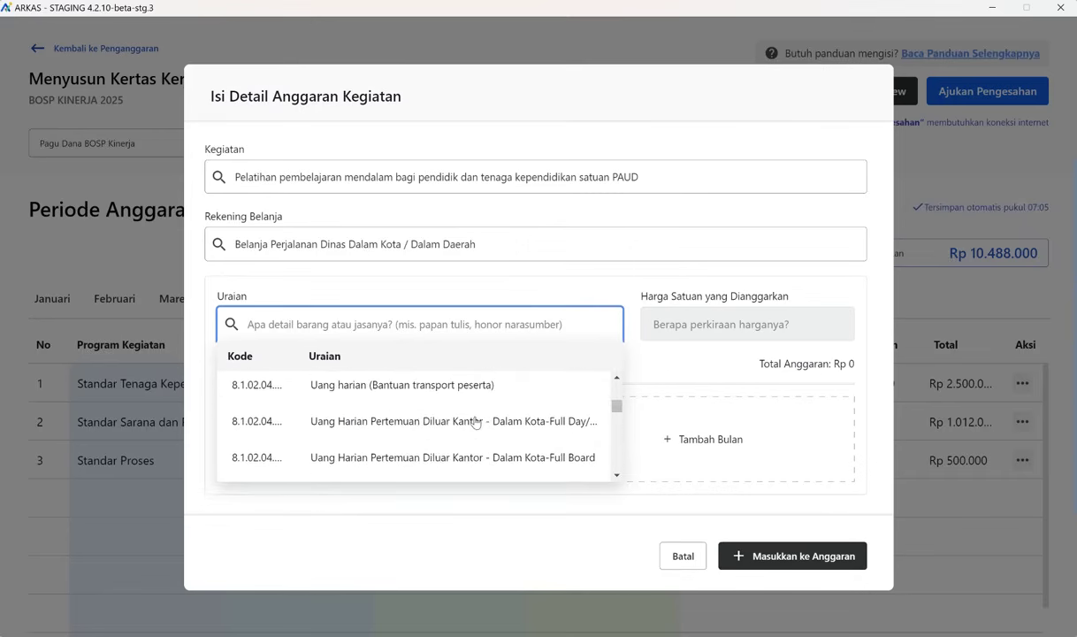
scroll(476, 422, down, 2)
scroll(474, 420, up, 2)
scroll(461, 436, up, 2)
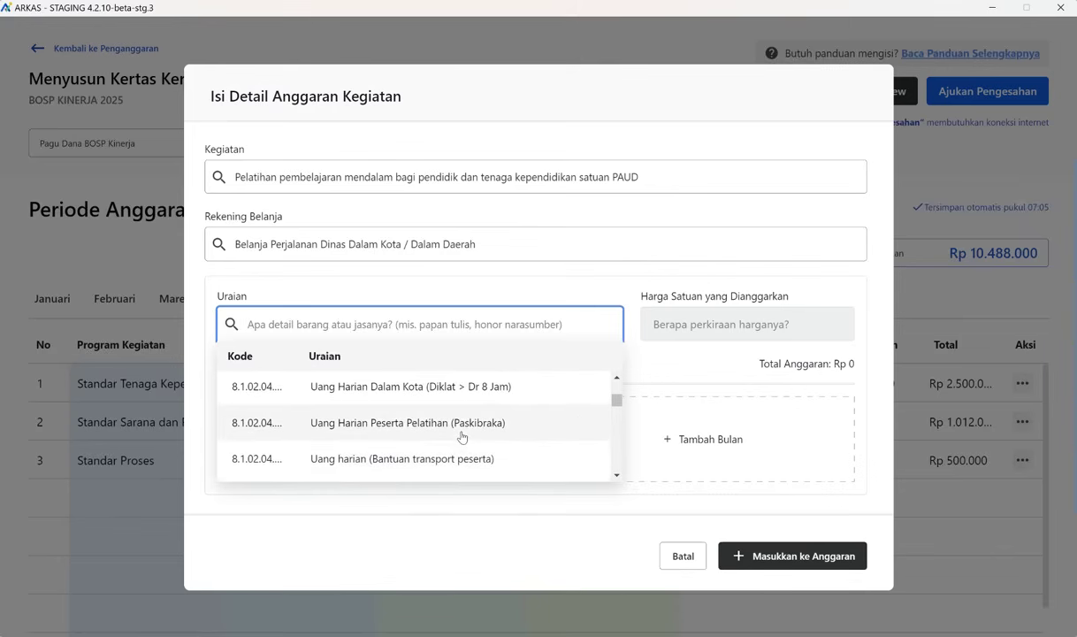
scroll(461, 436, down, 2)
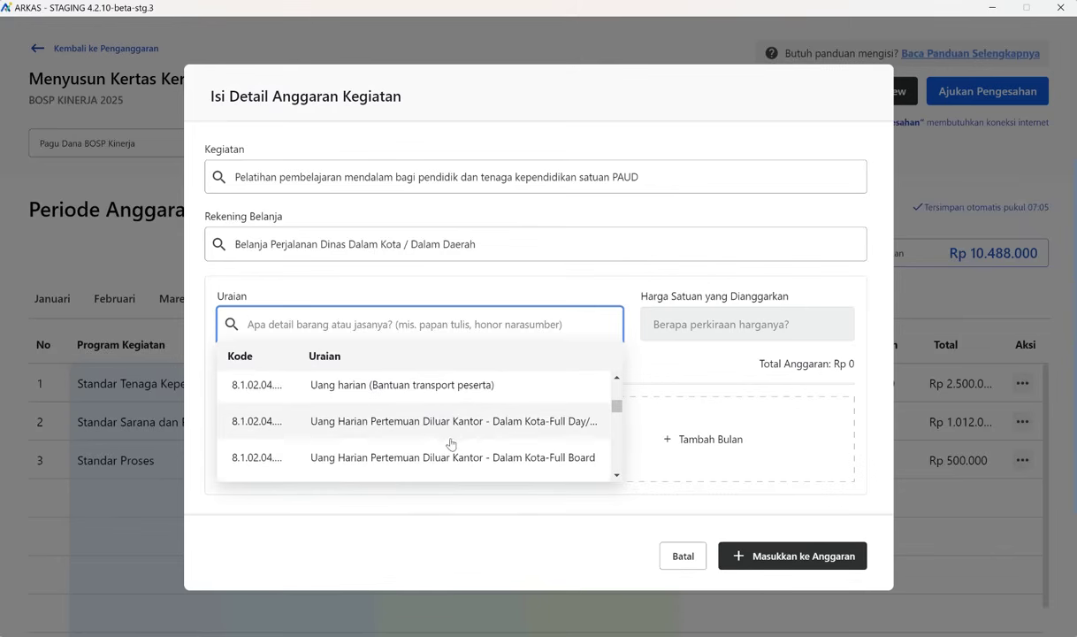
click(453, 457)
text(1400000)
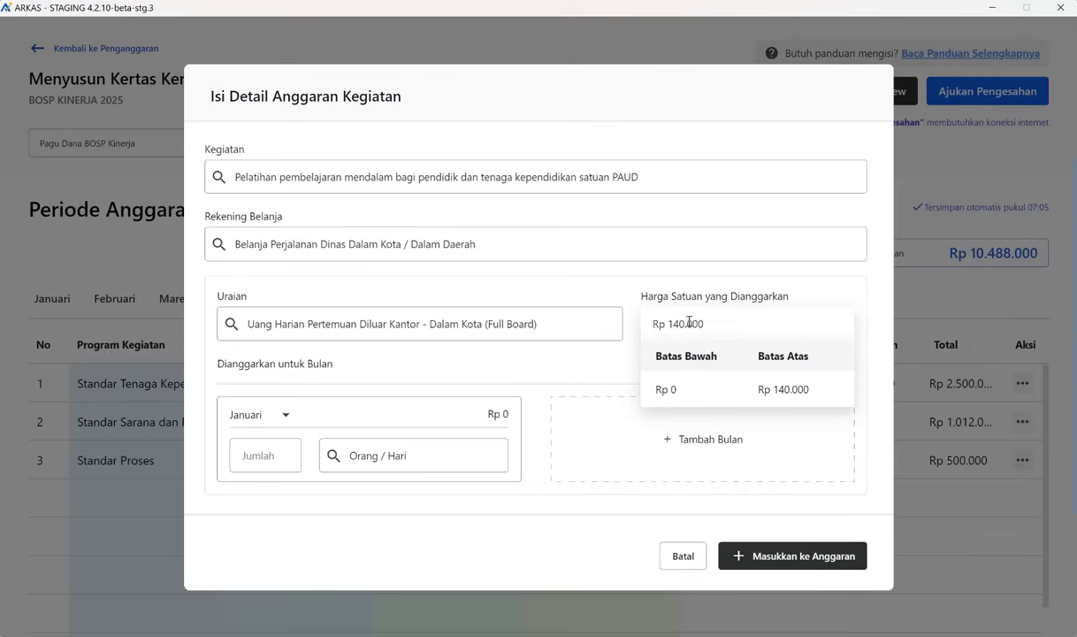
click(575, 369)
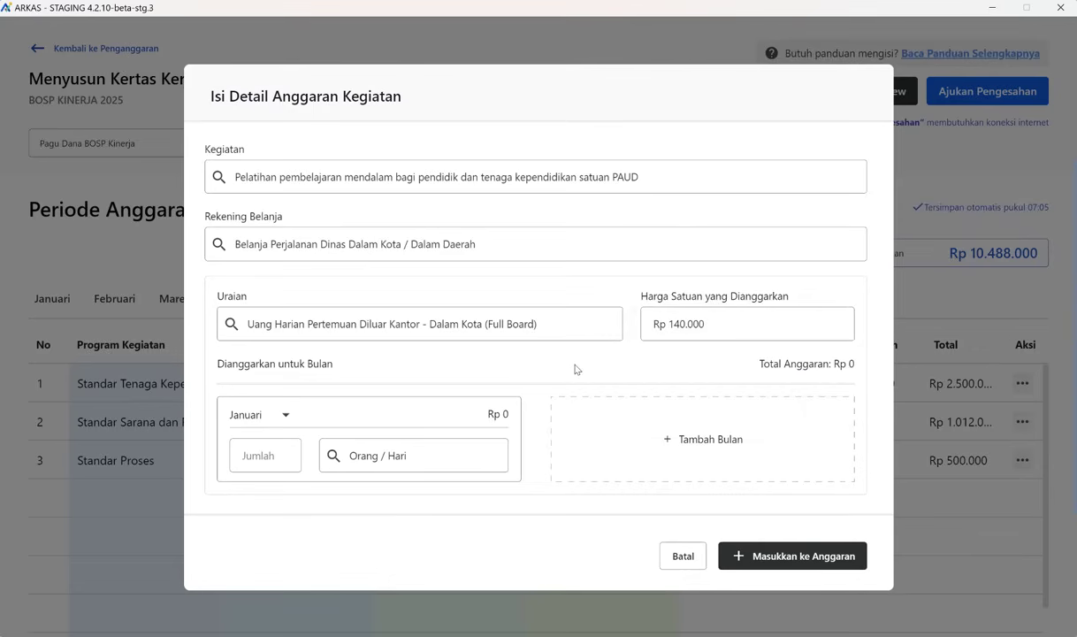
Step: Budget the daily allowance for Juli with a quantity of 5 Orang / Hari and add it to the budget
click(285, 414)
scroll(270, 480, down, 2)
scroll(269, 480, down, 1)
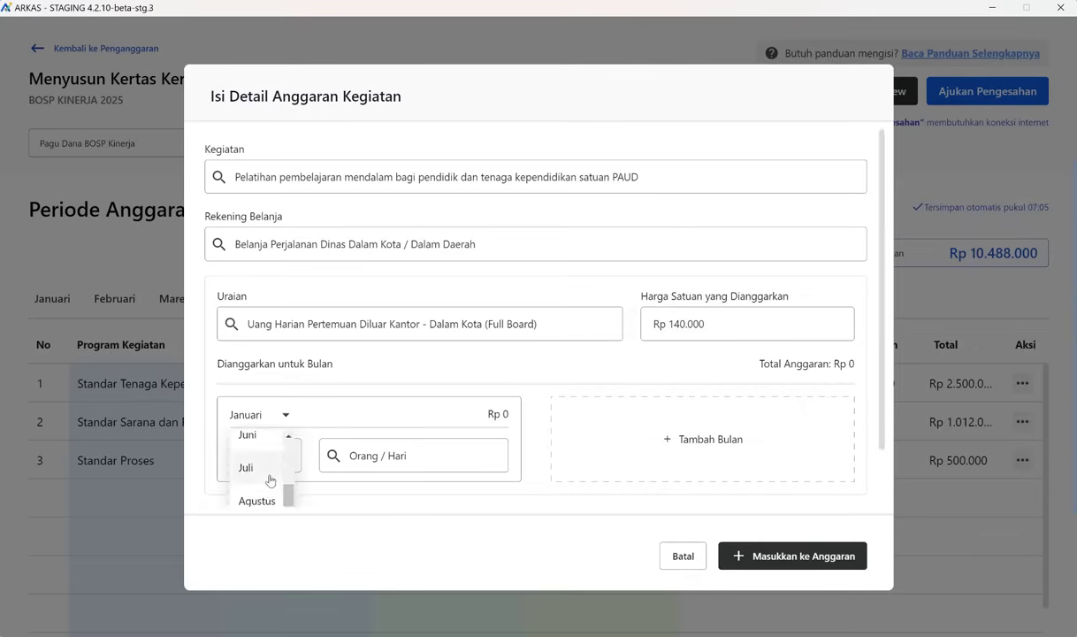
click(268, 473)
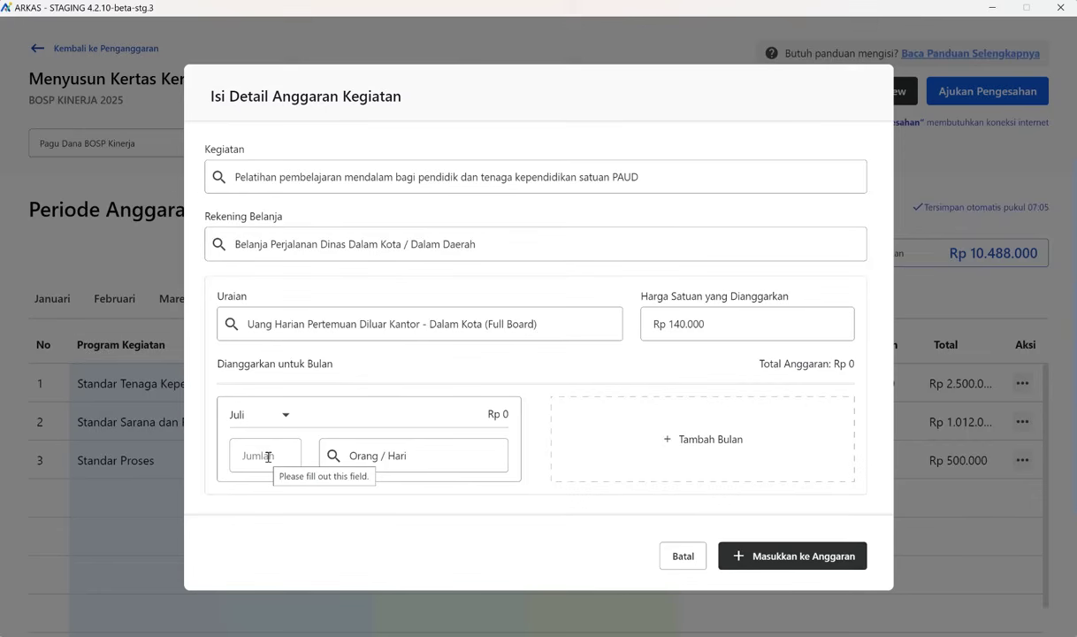
click(268, 456)
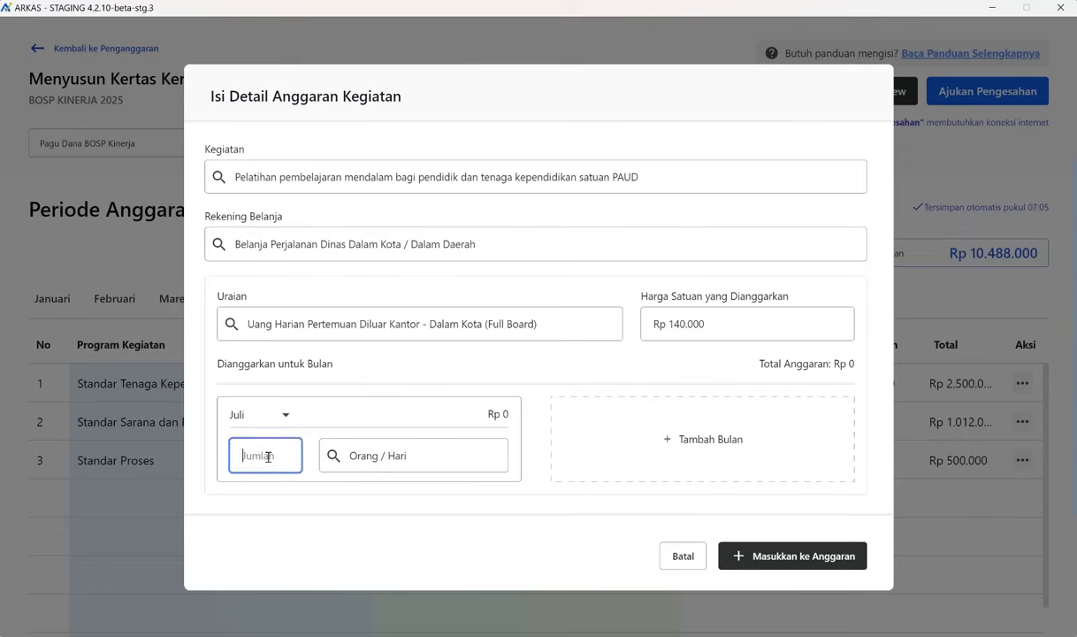
text(1)
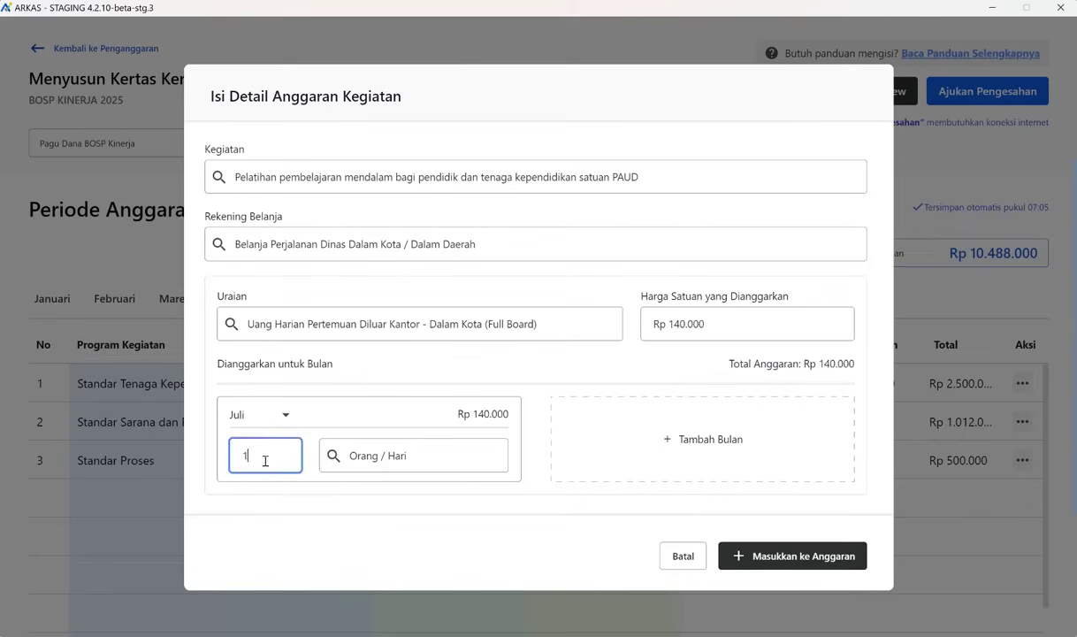
drag(265, 456, 230, 456)
text(5)
click(355, 497)
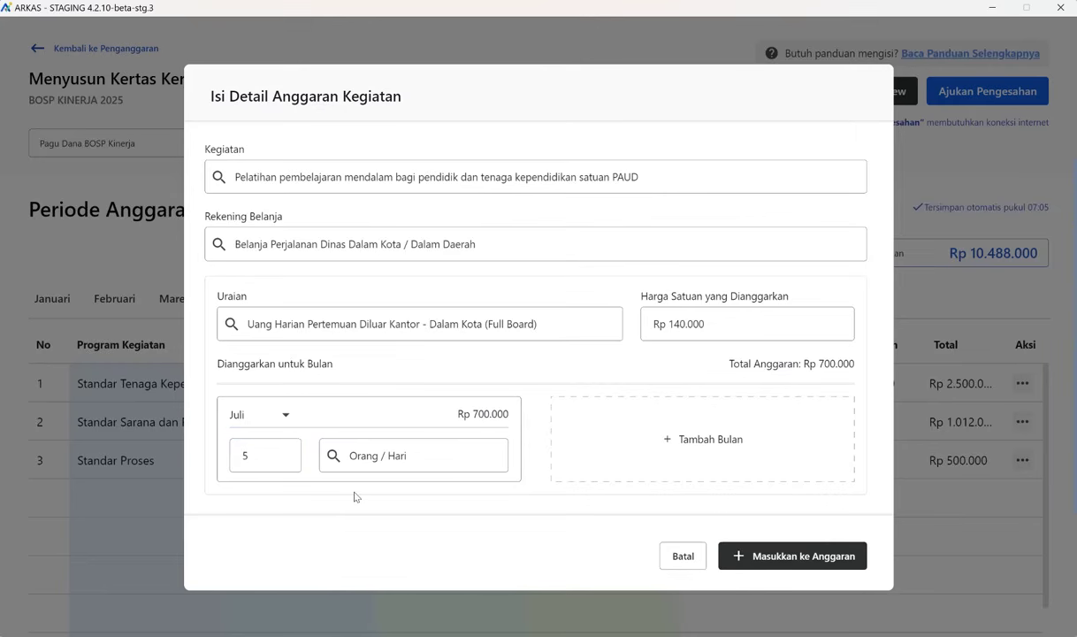
click(777, 559)
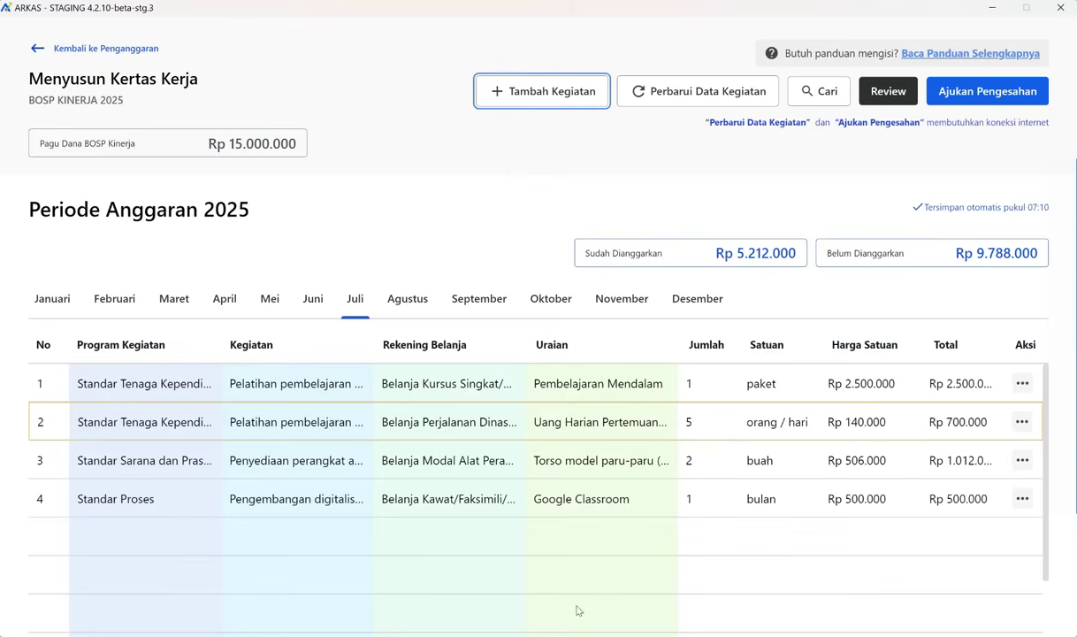
Step: Switch to the Permendikdasmen Nomor 8 Tahun 2025 PDF and examine the PAUD Kinerja coding and artificial intelligence components under point b
key(alt+Tab)
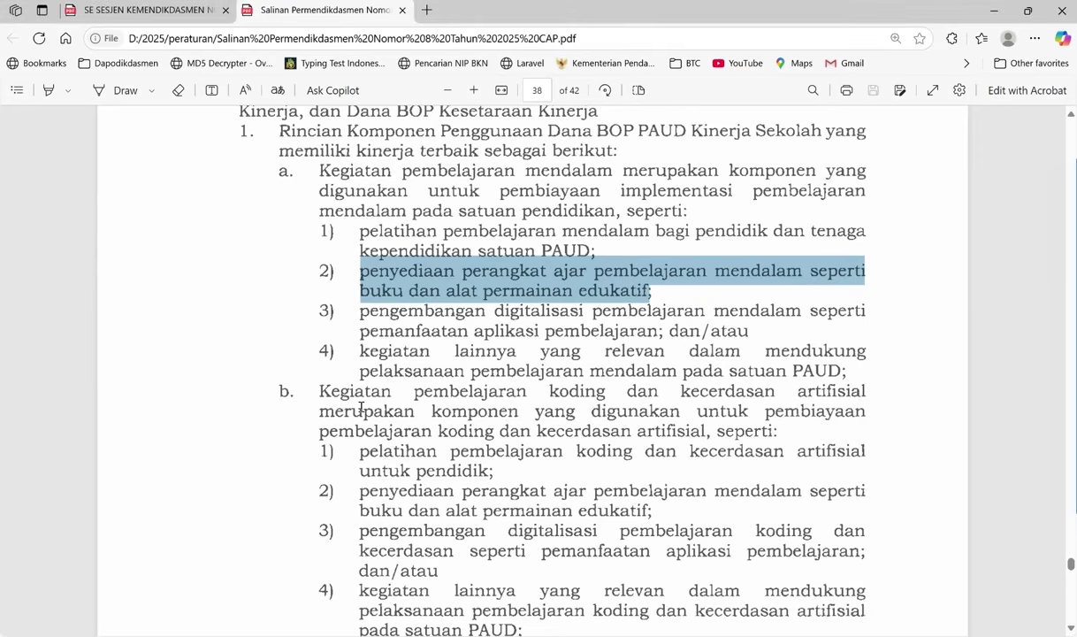
scroll(343, 387, down, 3)
drag(315, 239, 607, 262)
click(362, 307)
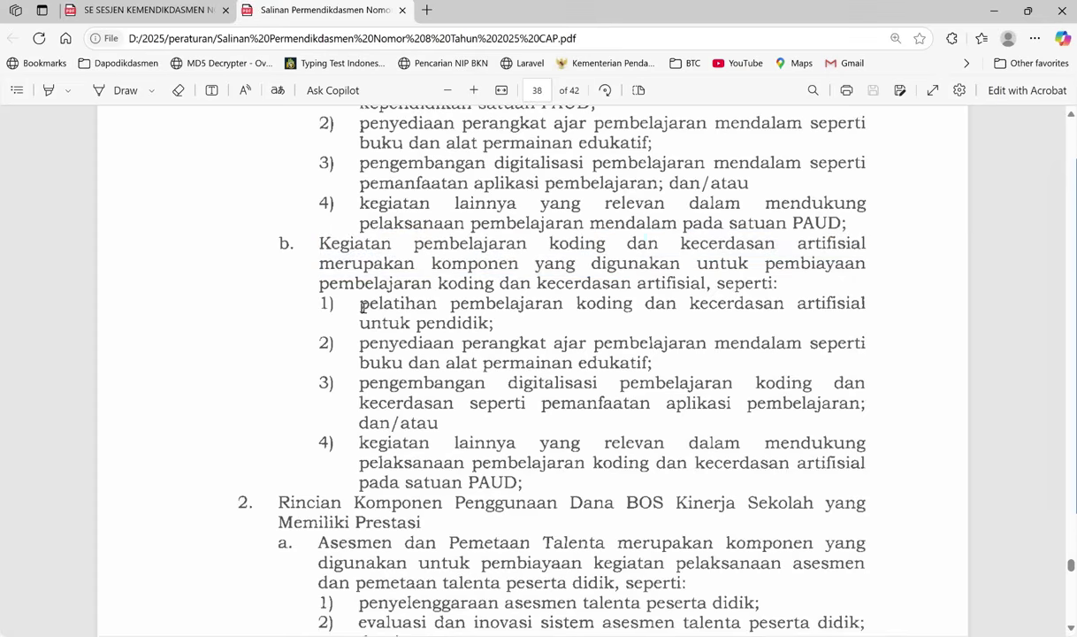
drag(362, 307, 501, 320)
click(362, 343)
drag(362, 343, 662, 361)
click(430, 378)
mouse_move(361, 385)
mouse_down()
mouse_move(442, 407)
mouse_move(447, 420)
mouse_up()
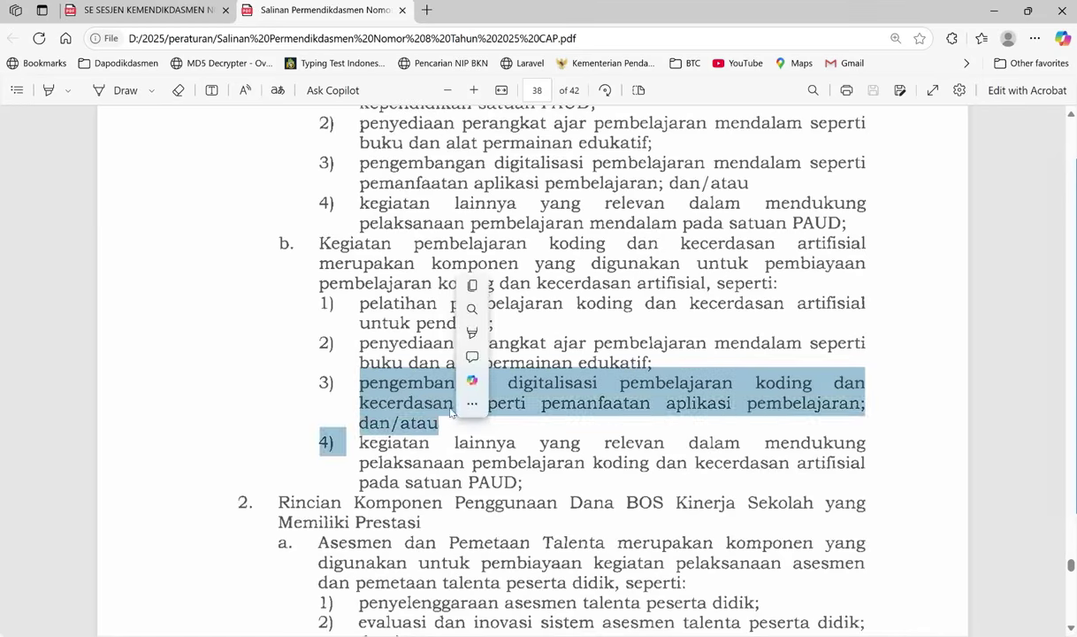
click(395, 435)
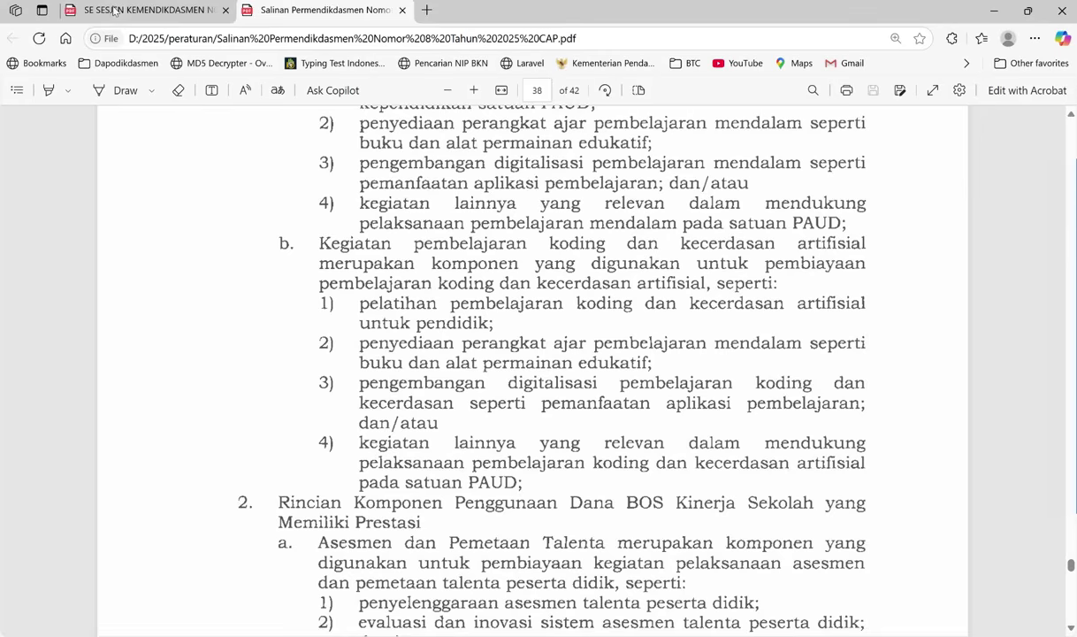
Step: Examine point e on coding and AI training through Lembaga Penyelenggara Diklat in the SE Sesjen Kemendikdasmen No 9 Tahun 2025 PDF
click(115, 11)
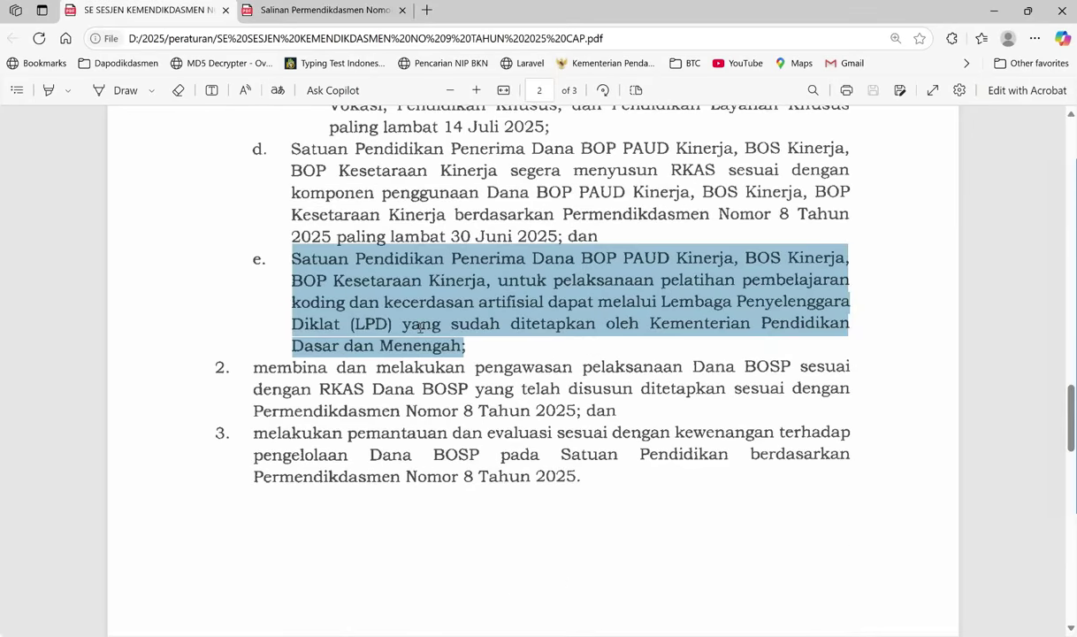
click(398, 311)
drag(293, 259, 478, 345)
click(413, 330)
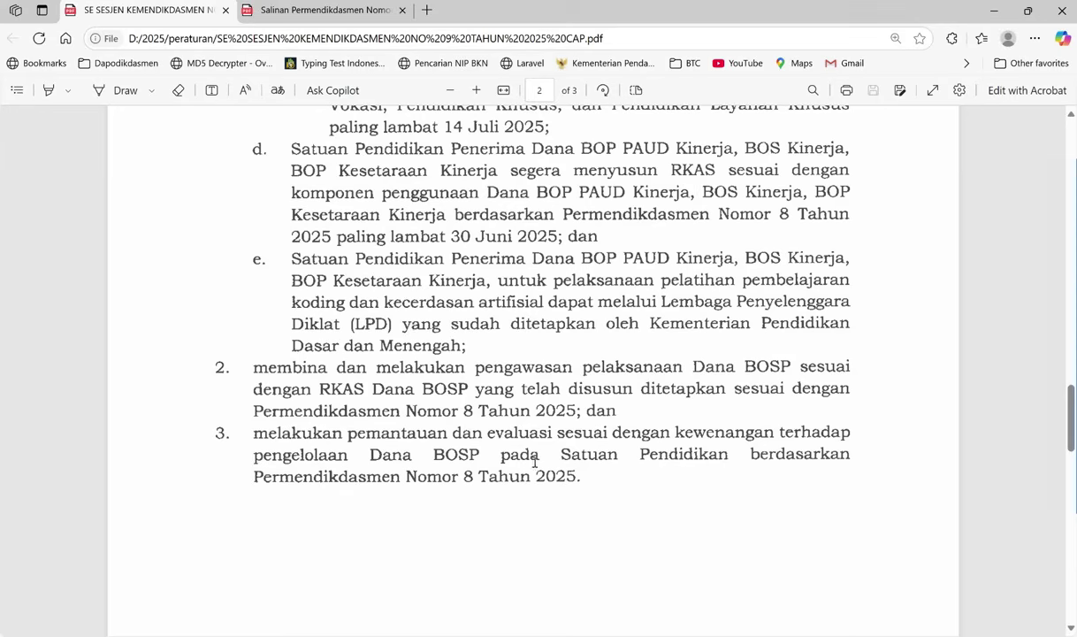
Step: Switch back to ARKAS and start a budget entry for Pelatihan pembelajaran koding dan kecerdasan artifisial untuk pendidik, opening its expense account choices
key(alt+Tab)
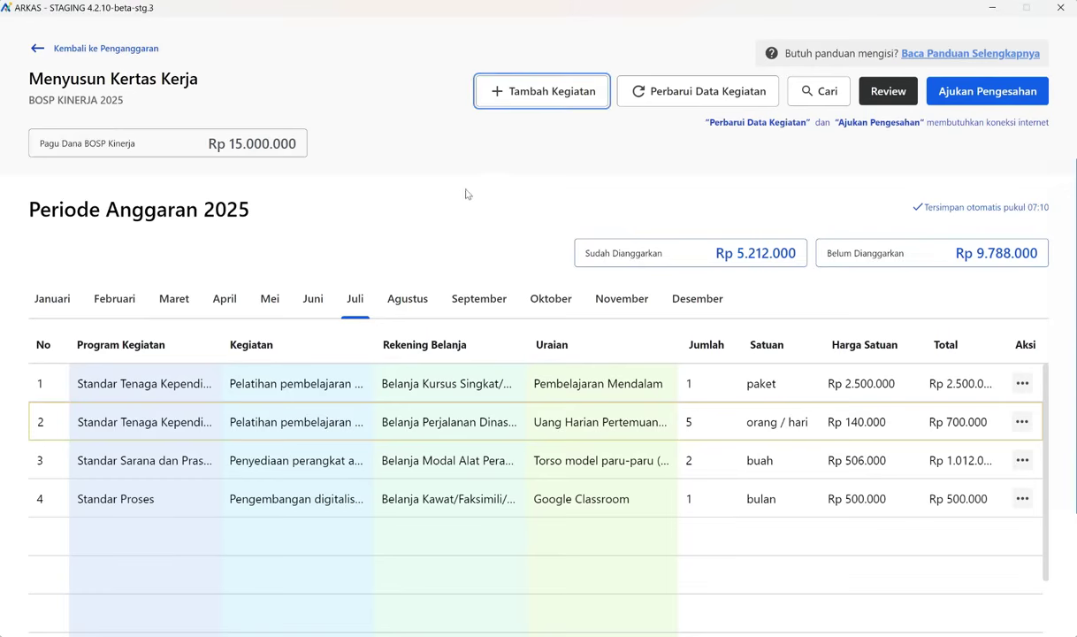
click(491, 93)
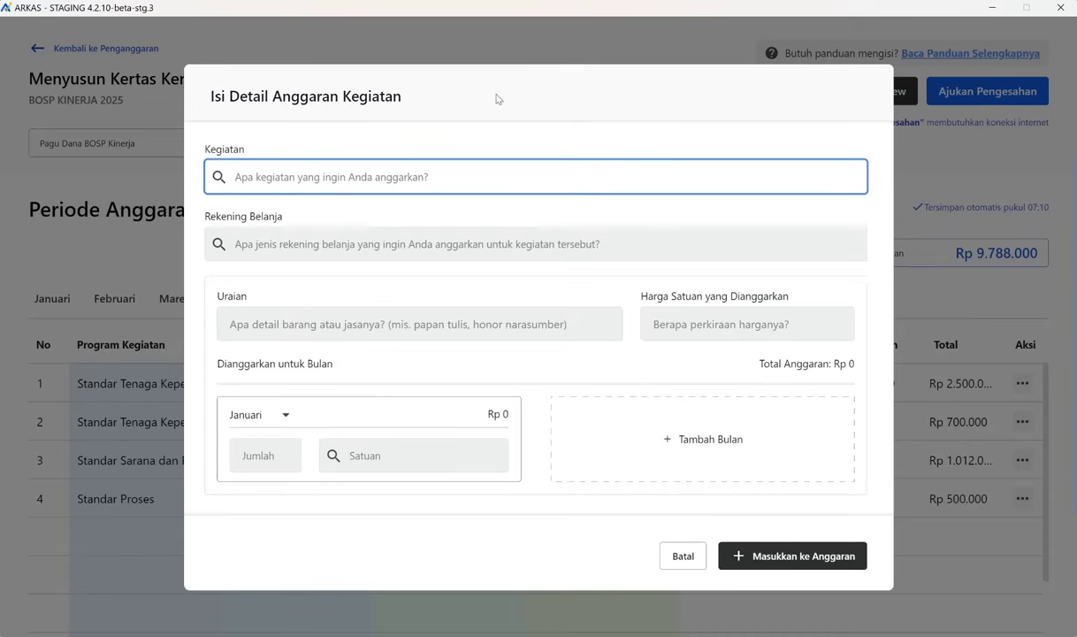
click(425, 190)
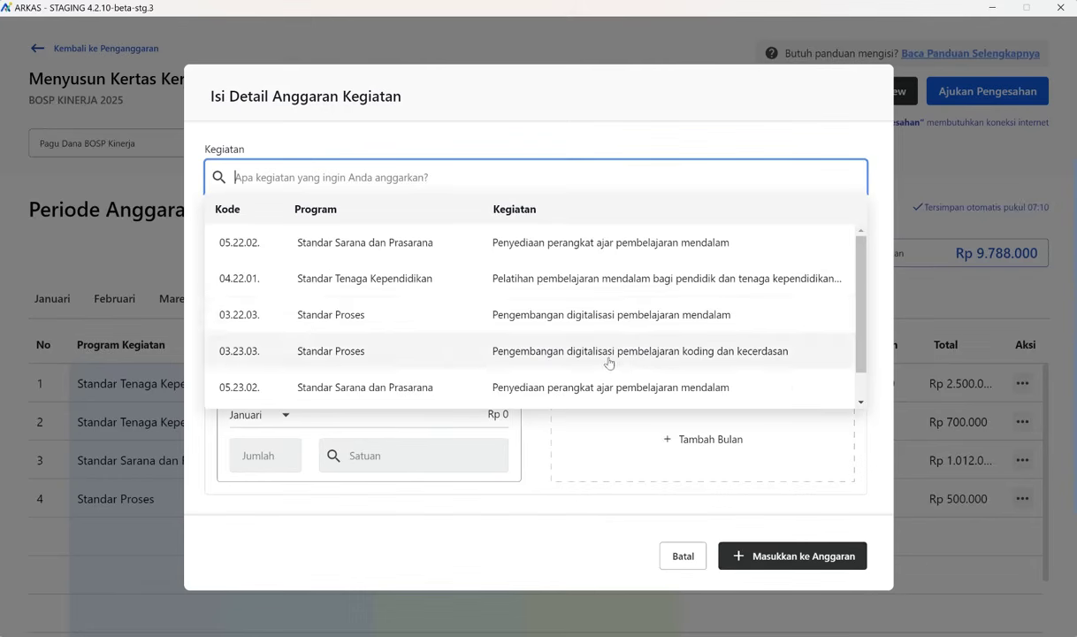
scroll(608, 363, down, 1)
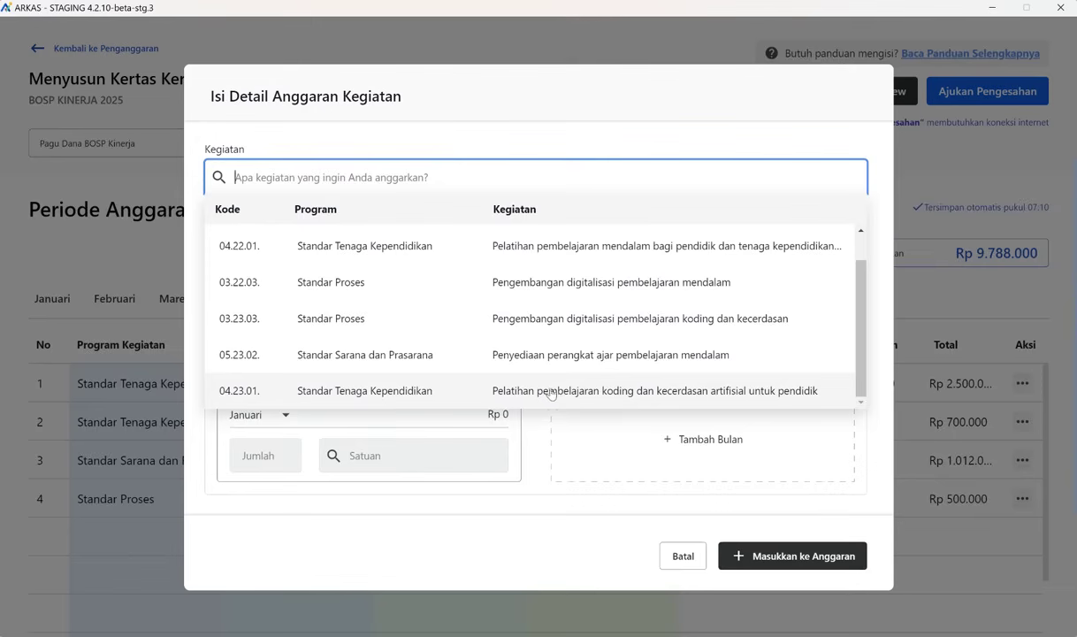
click(653, 394)
click(548, 244)
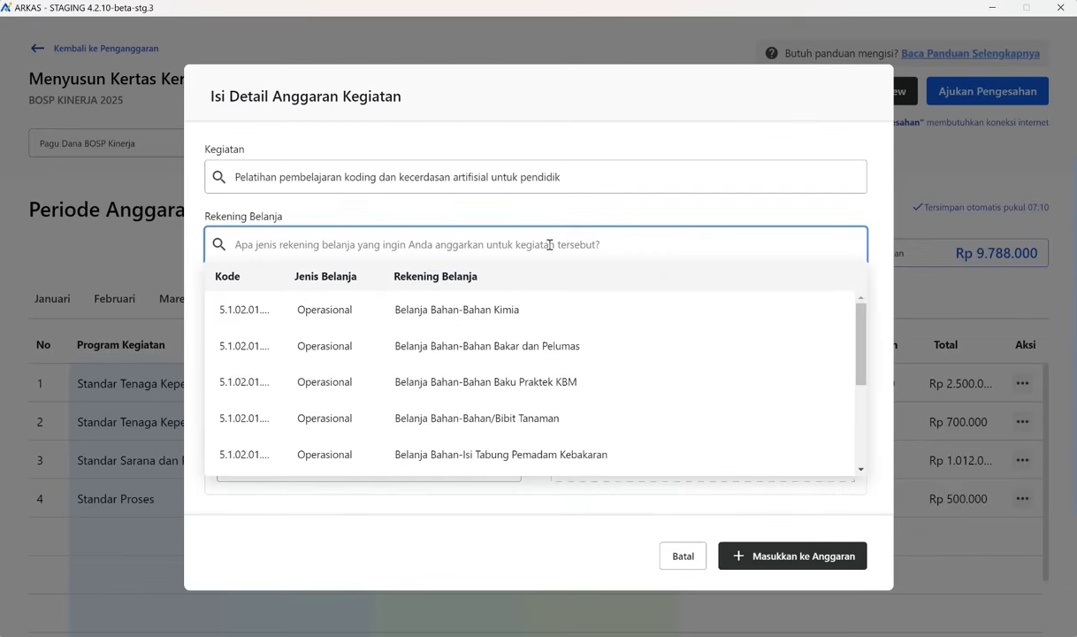
text(regist)
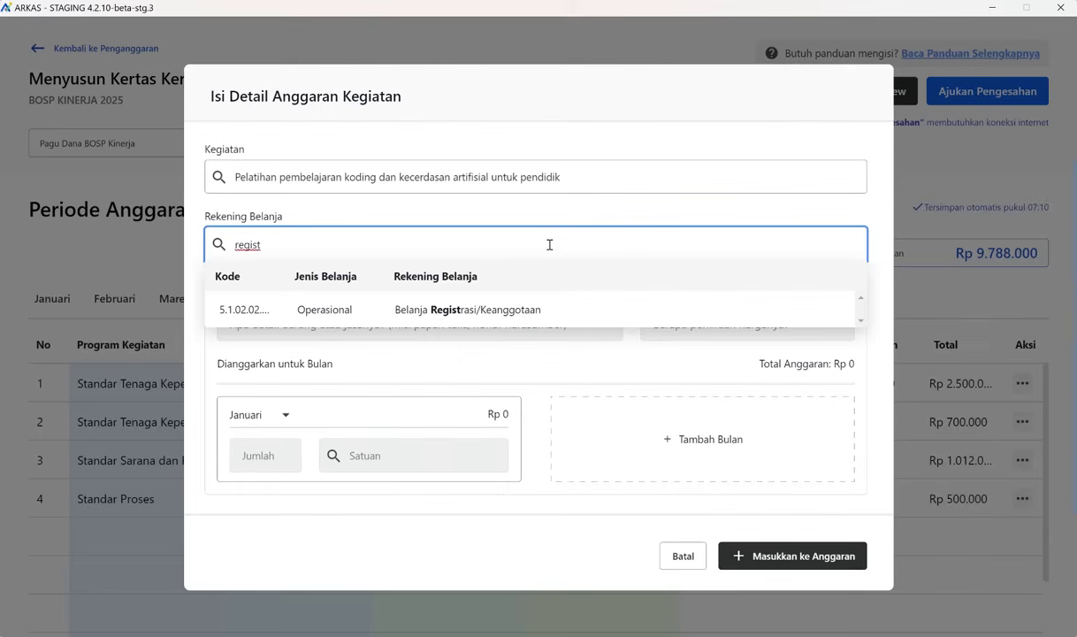
key(BackSpace)
key(BackSpace)
key(BackSpace)
key(BackSpace)
key(BackSpace)
key(BackSpace)
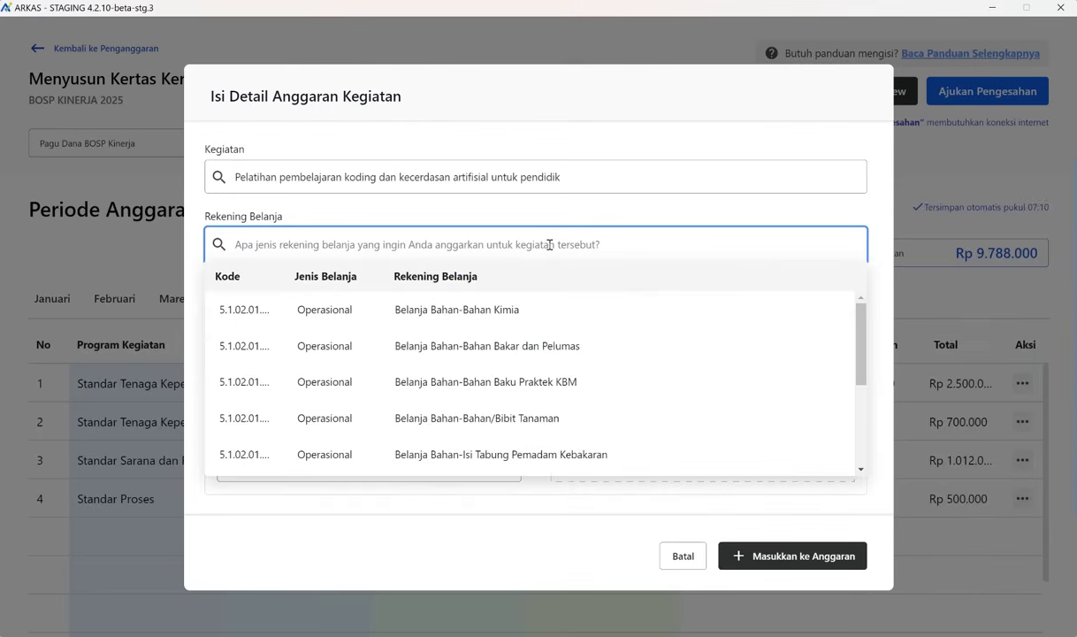
Step: Select Belanja Kursus Singkat/Pelatihan as the expense account and Pelatihan Koding dan AI as the item description
text(pelati)
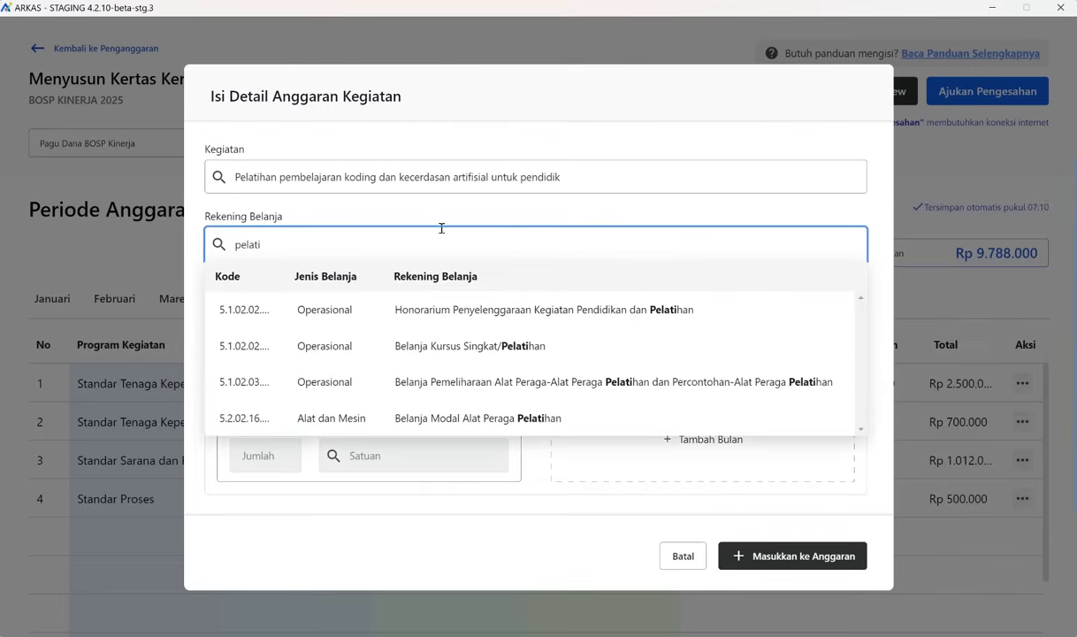
click(449, 346)
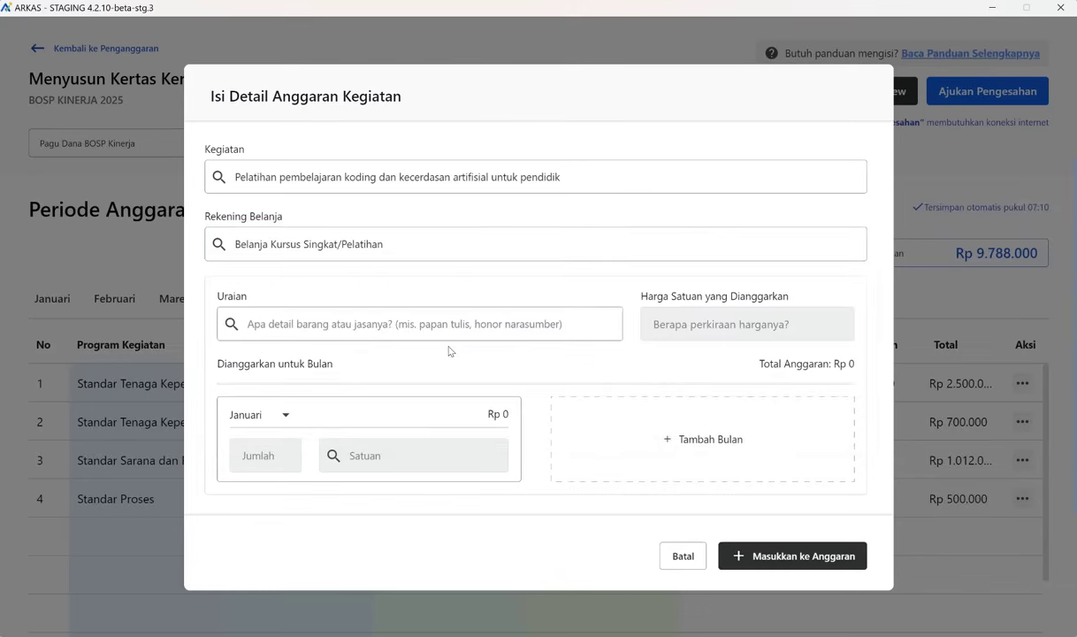
click(449, 320)
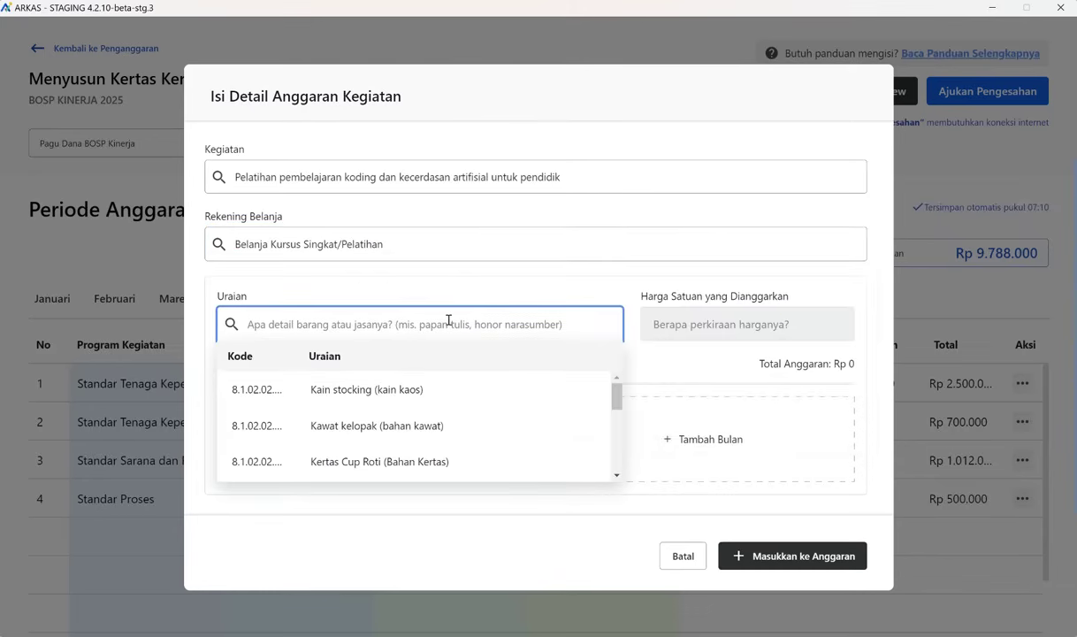
text(kodin)
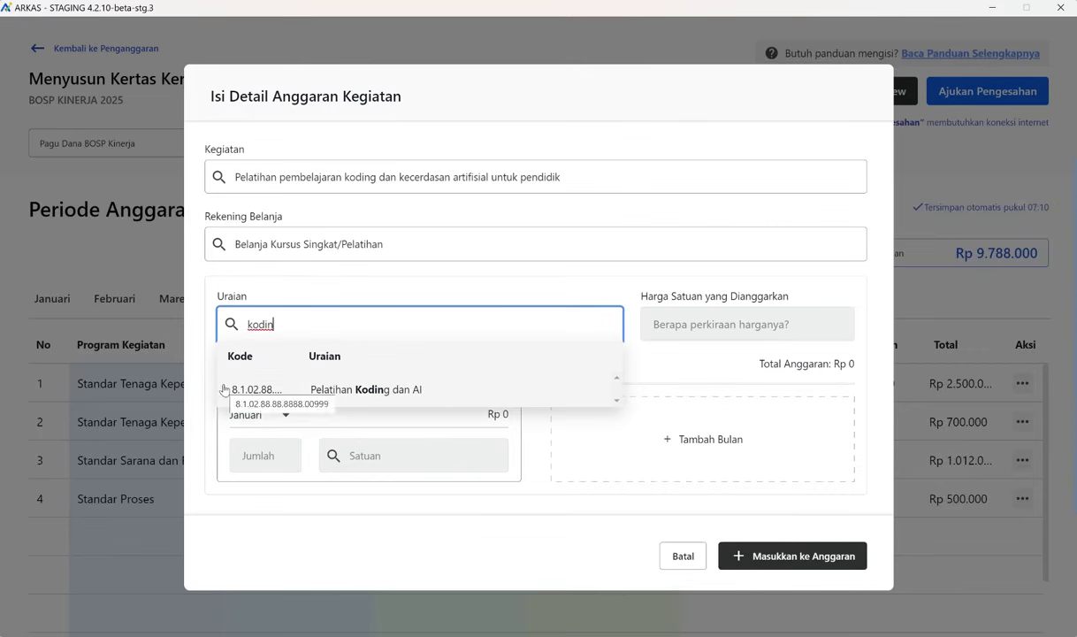
click(326, 392)
Step: Set the budgeted unit price of Pelatihan Koding dan AI to Rp 2.500.000
click(662, 327)
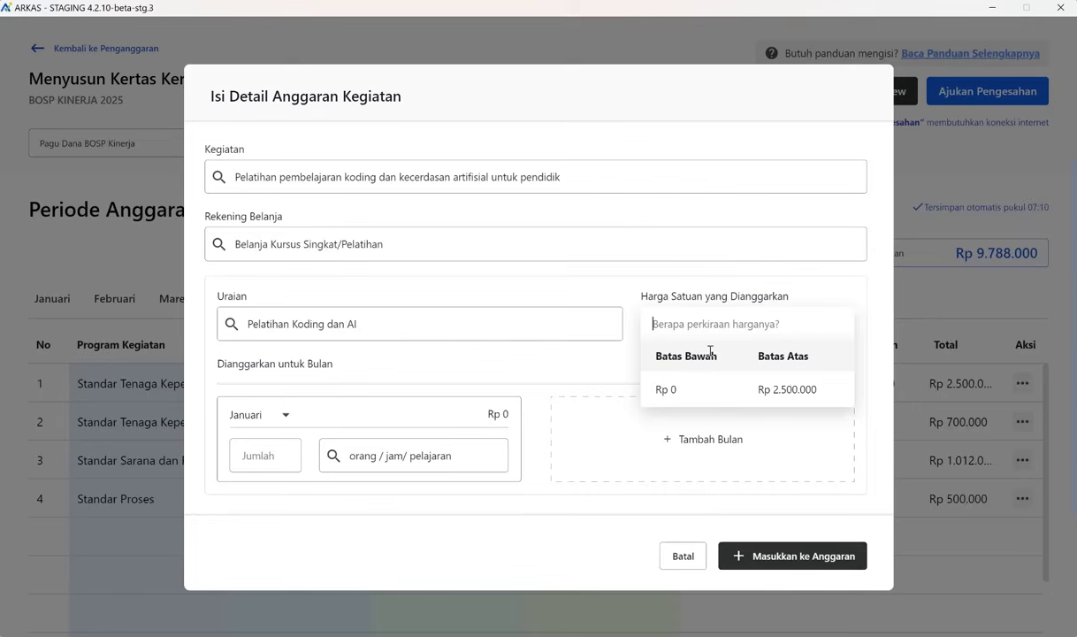
text(2.500.0)
text(0)
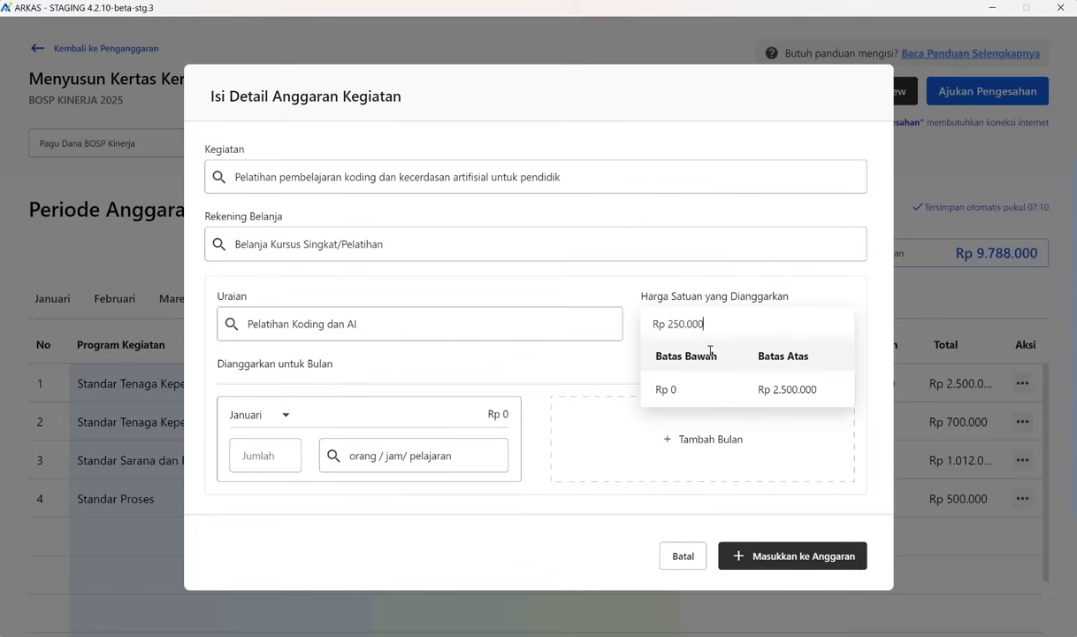
text(0)
click(586, 362)
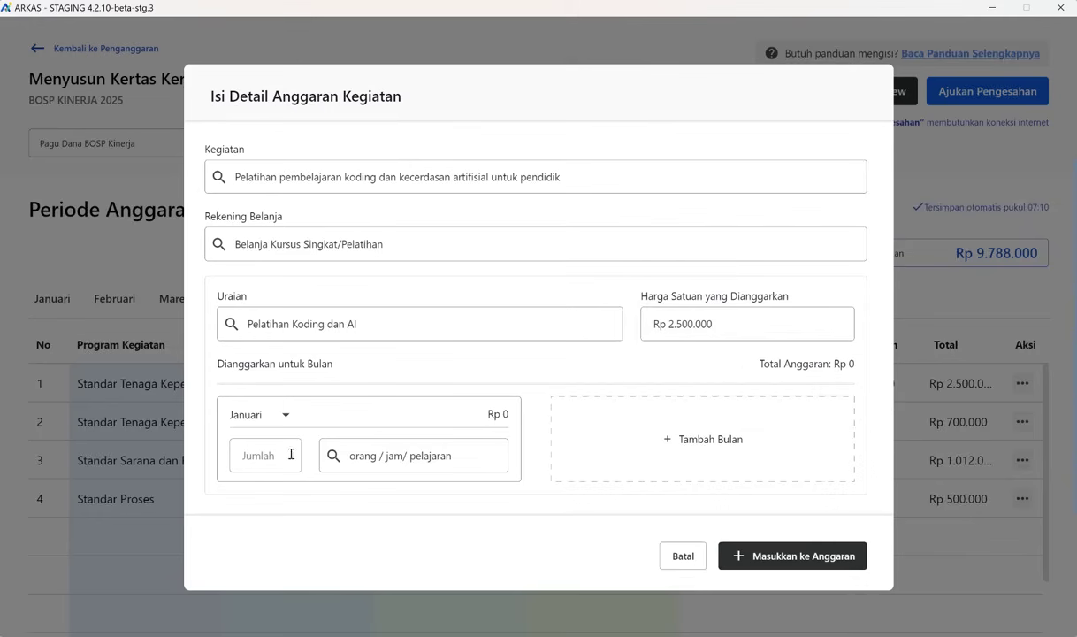
Step: Schedule the coding and AI training for Juli with a quantity of 1 orang / jam/ pelajaran and add it to the budget
click(258, 446)
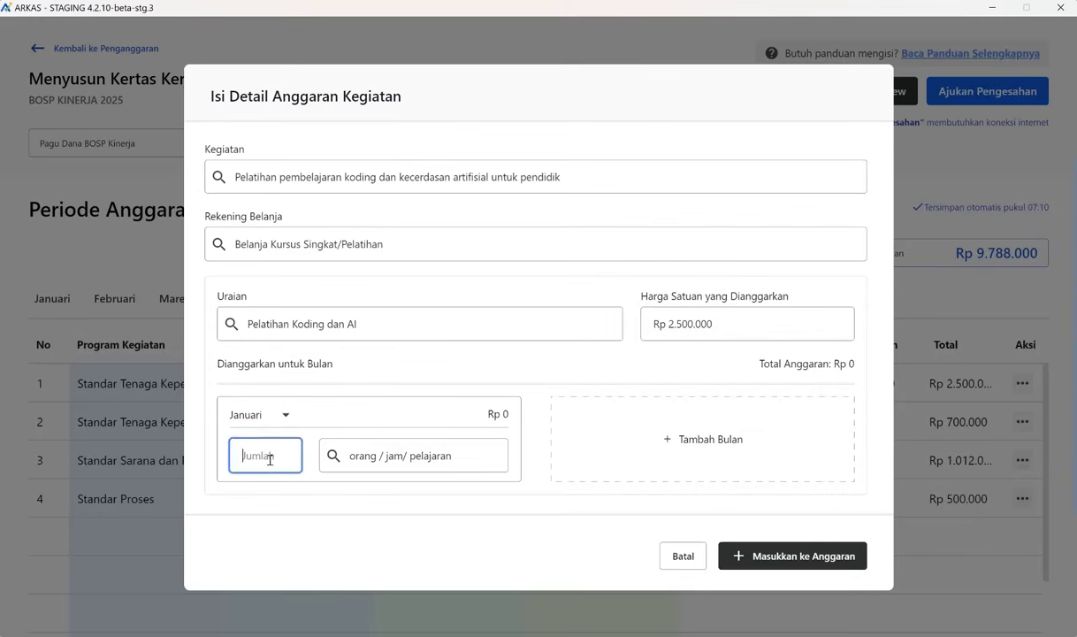
click(286, 414)
scroll(281, 469, down, 2)
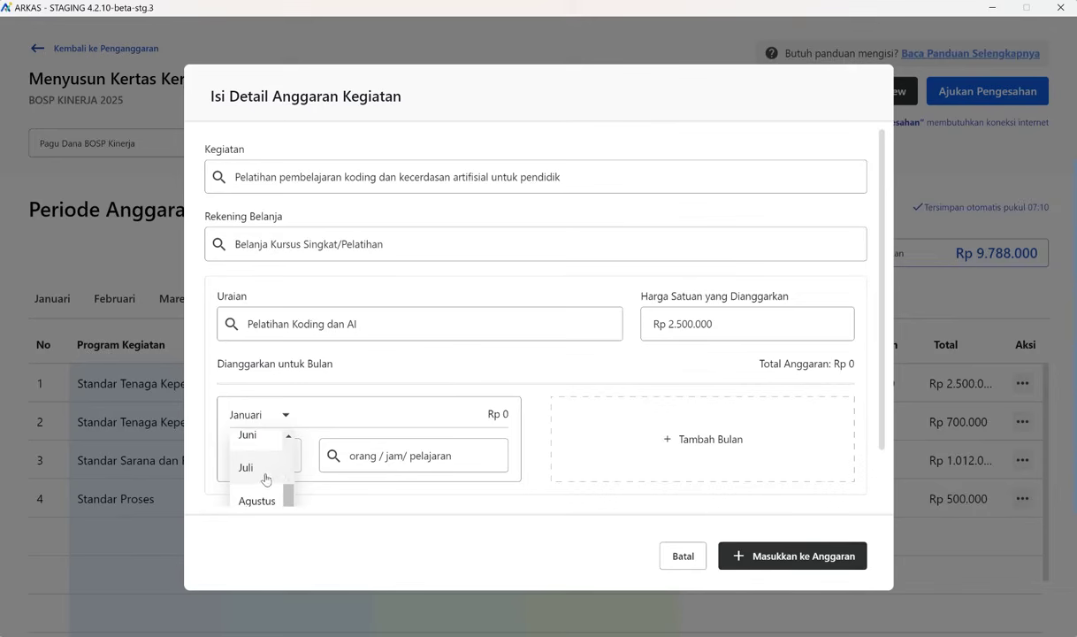
click(265, 479)
click(271, 447)
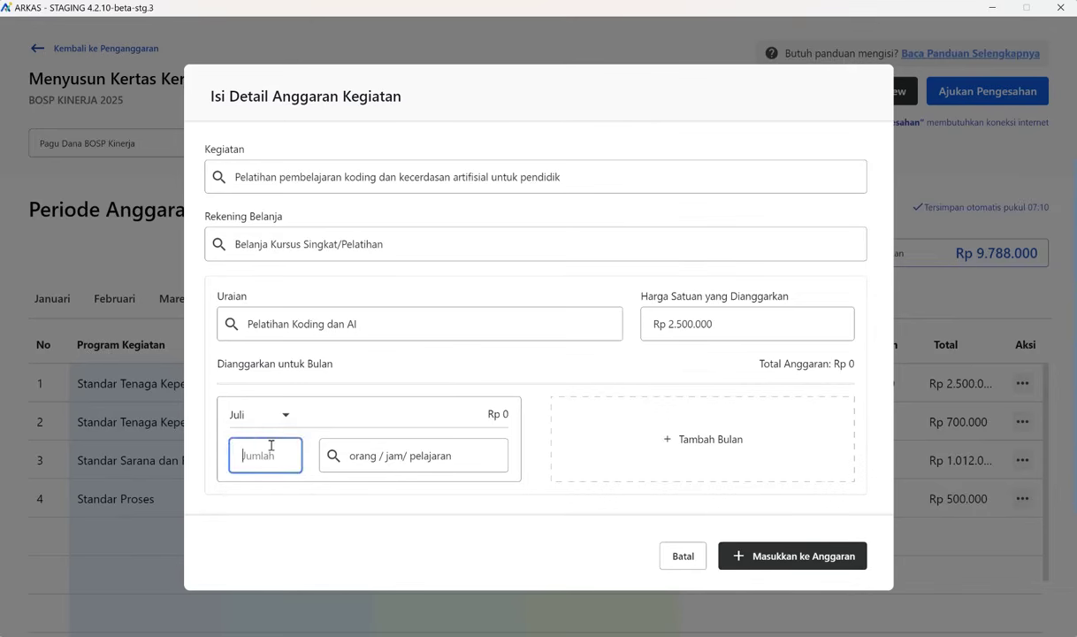
text(1)
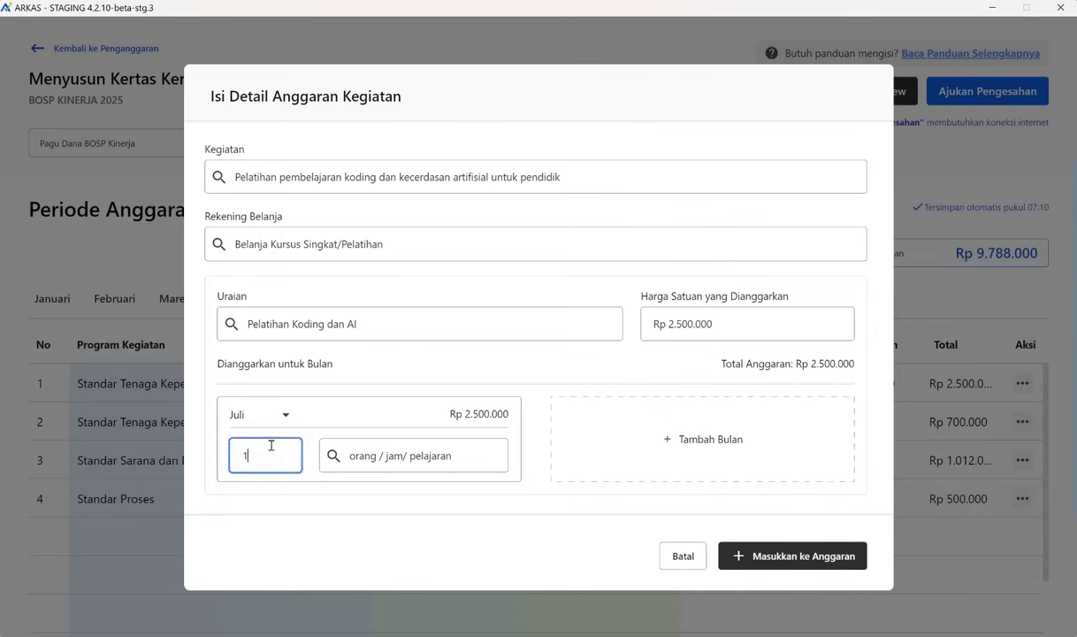
key(BackSpace)
text(2)
key(BackSpace)
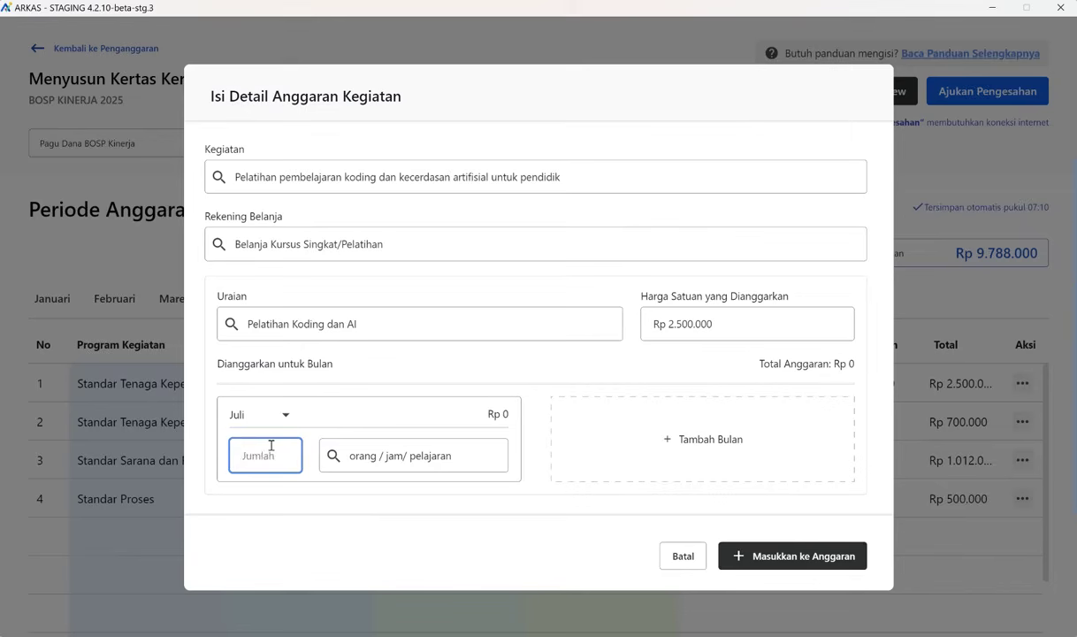
text(1)
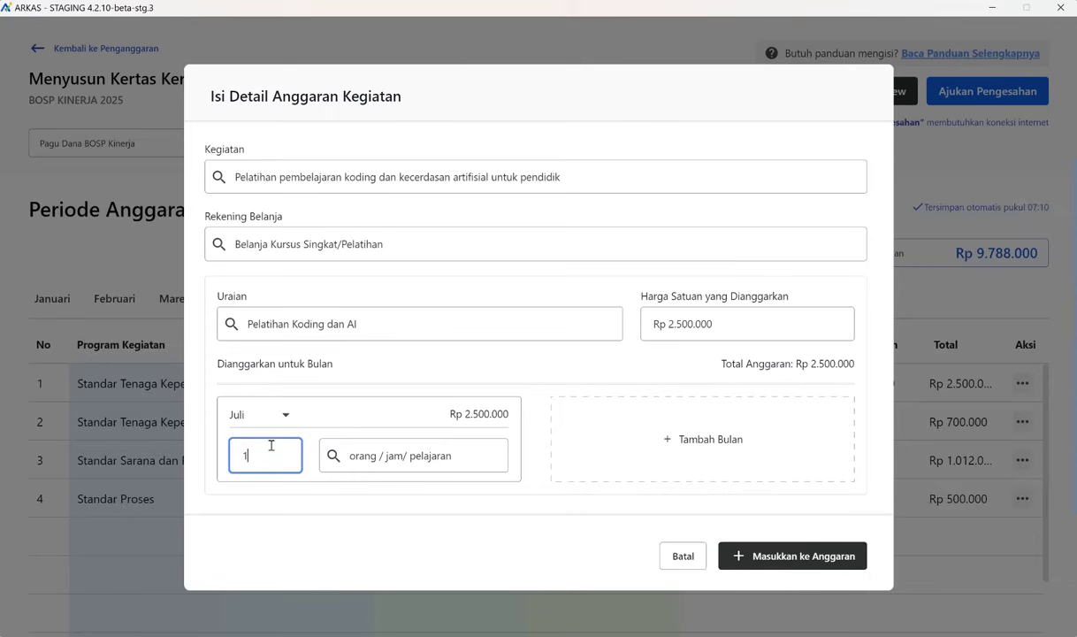
click(778, 559)
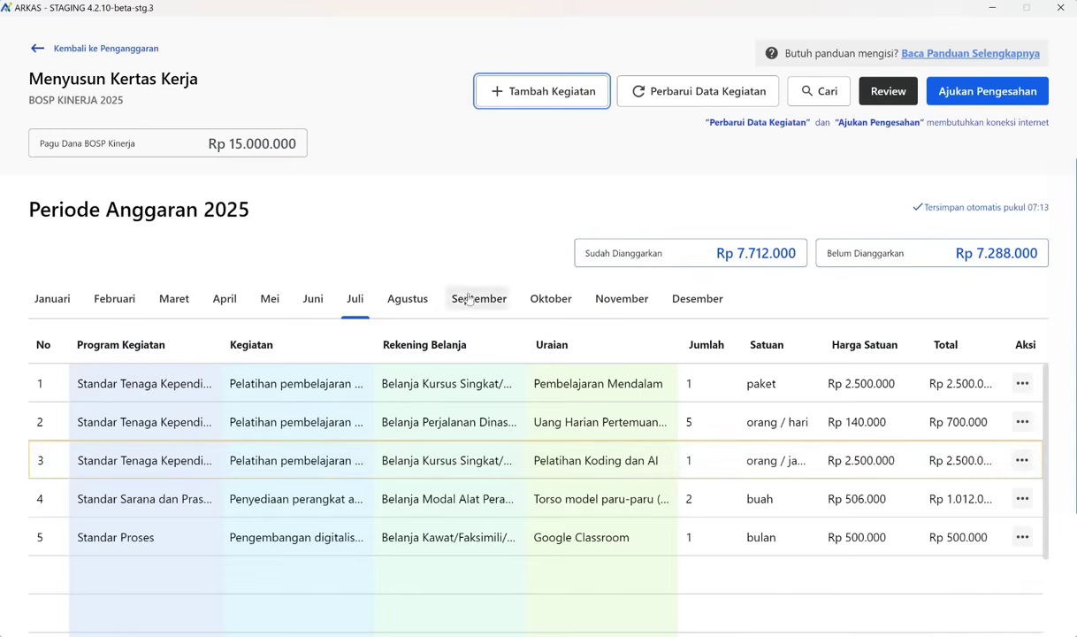
Step: Start a new budget entry, review the available activities, and select 05.23.02 Penyediaan perangkat ajar pembelajaran mendalam
click(473, 92)
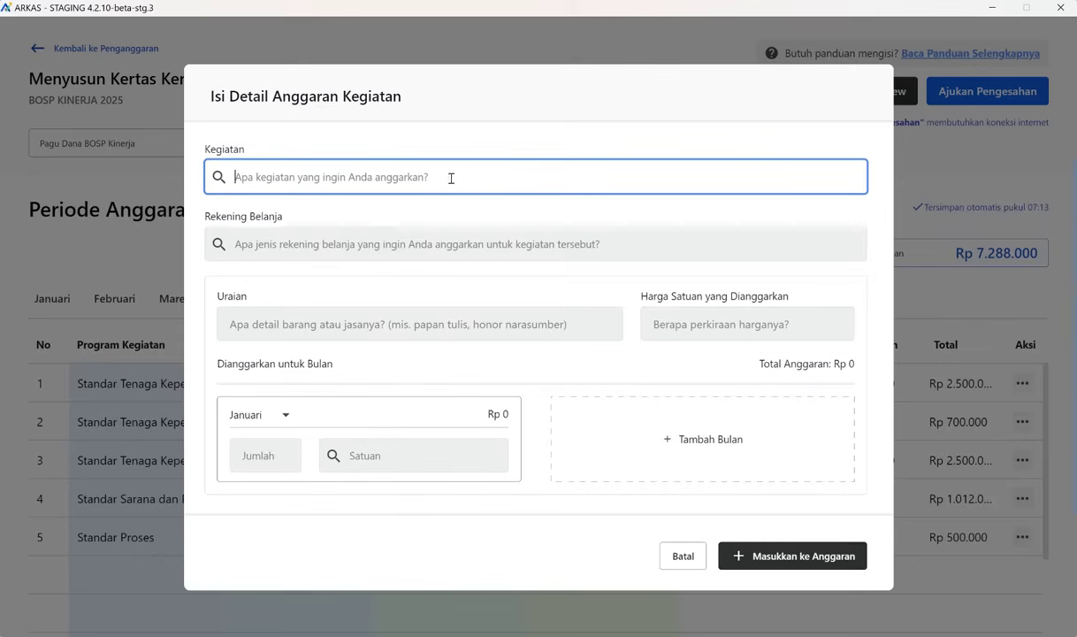
click(451, 177)
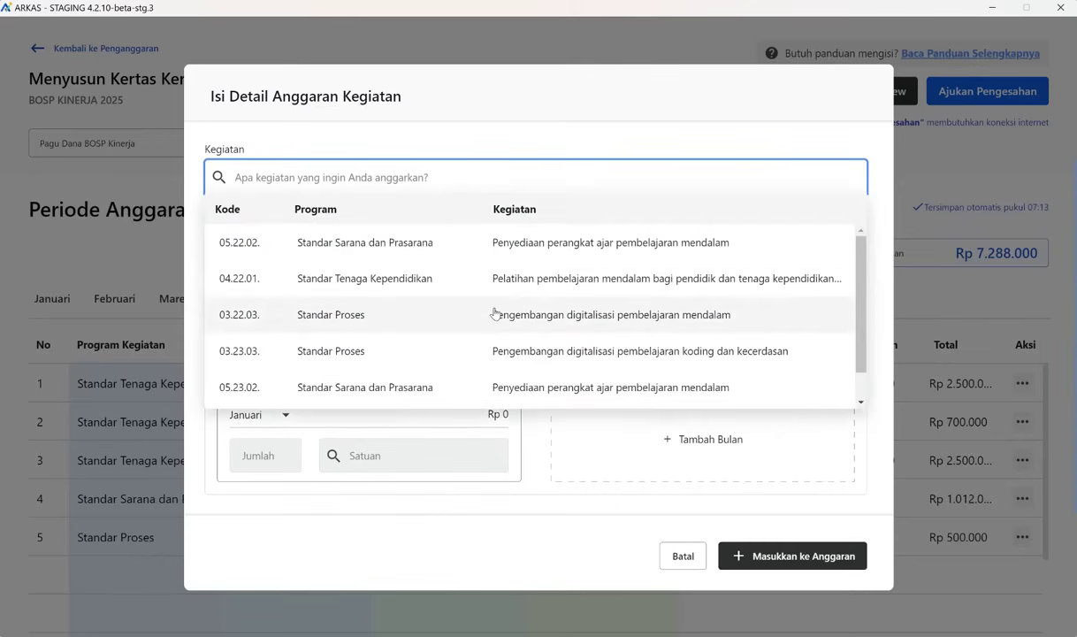
scroll(495, 313, down, 1)
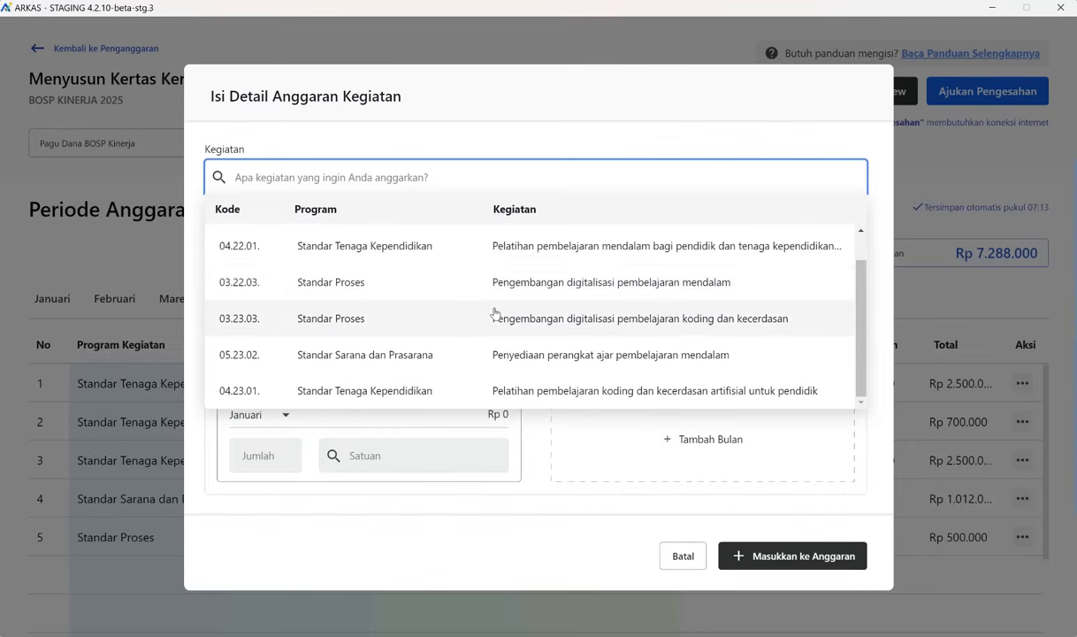
scroll(498, 322, up, 1)
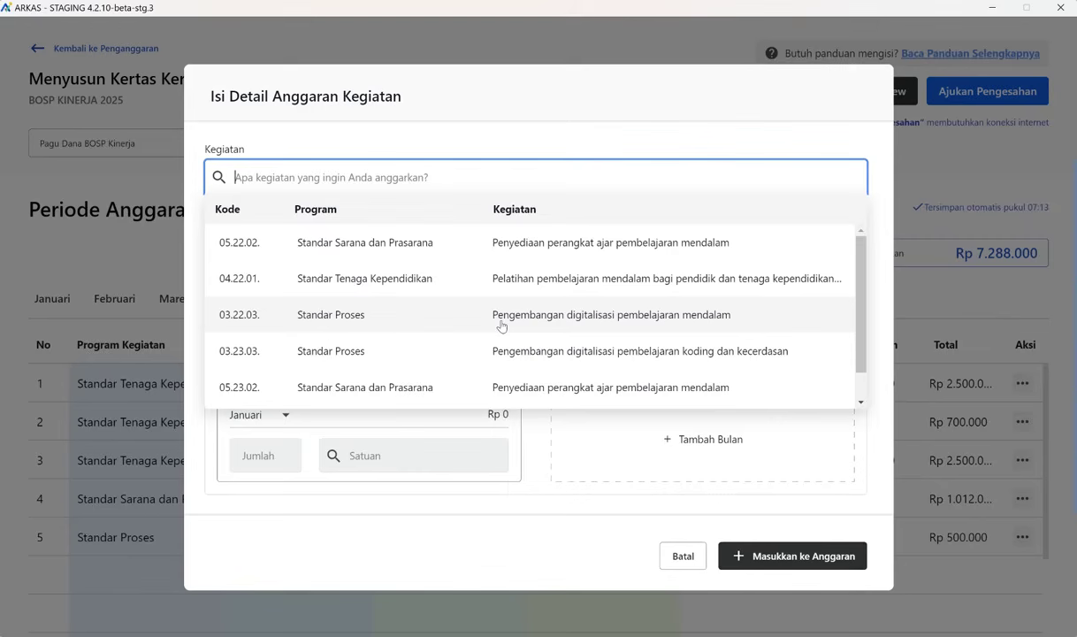
scroll(501, 327, down, 1)
scroll(501, 324, up, 1)
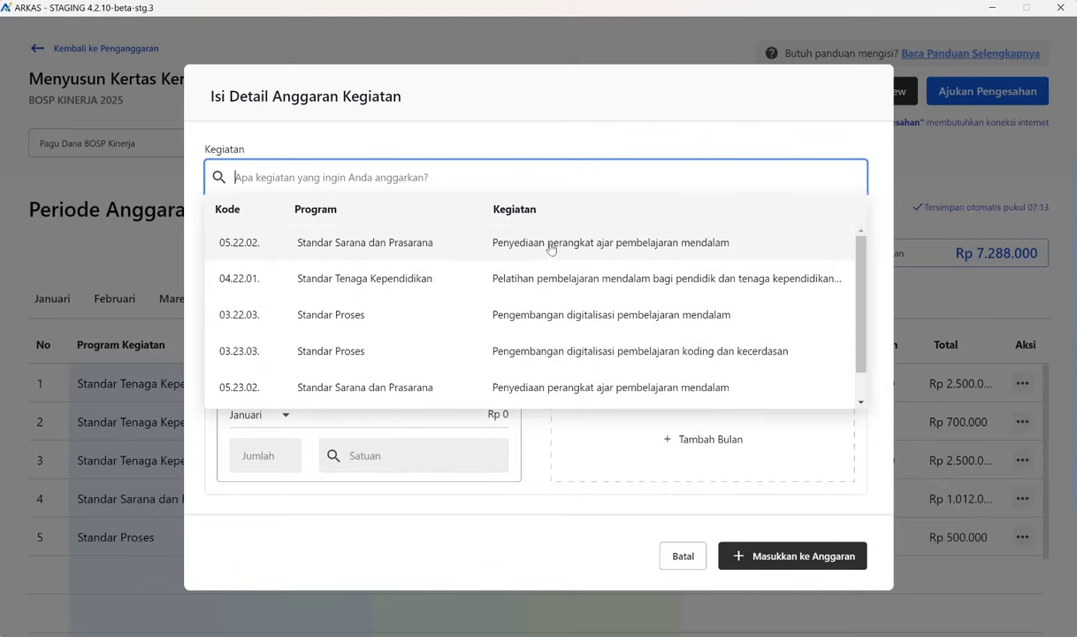
scroll(551, 249, down, 1)
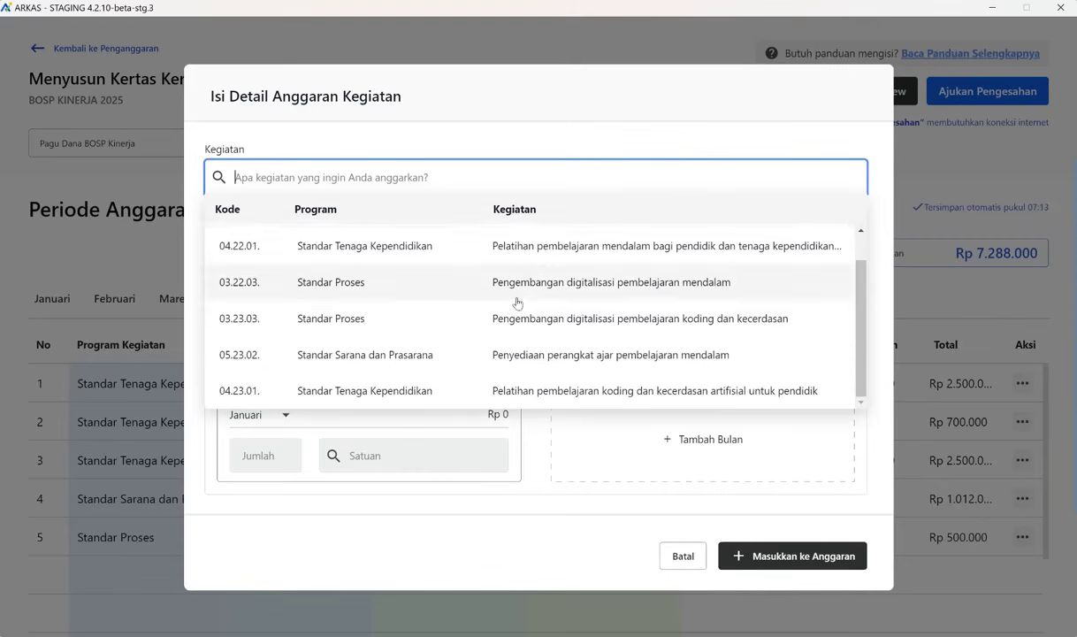
scroll(431, 377, up, 1)
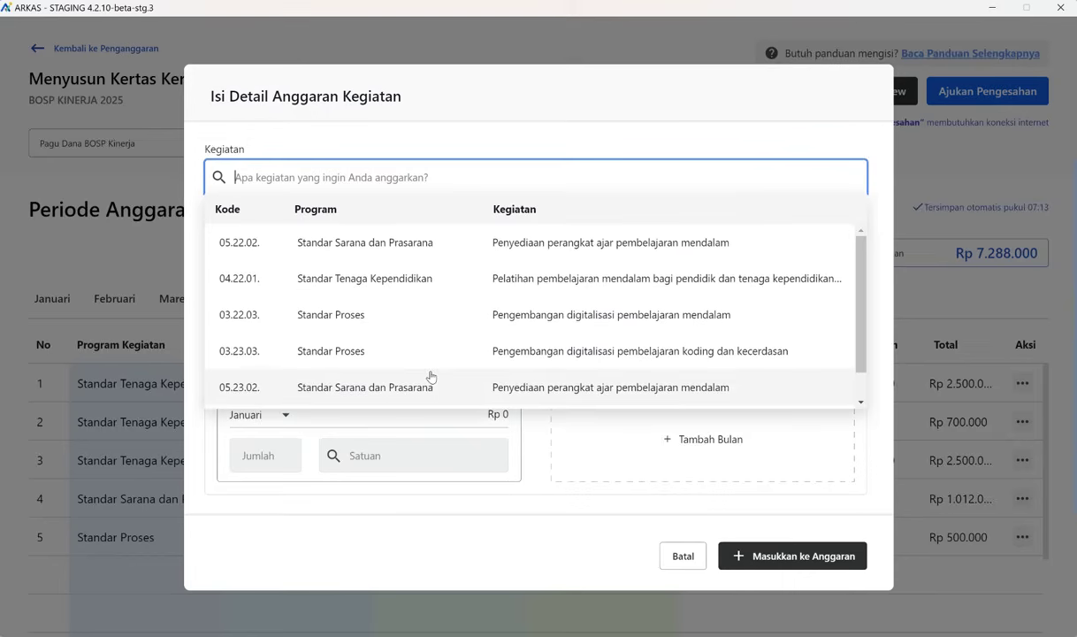
click(431, 377)
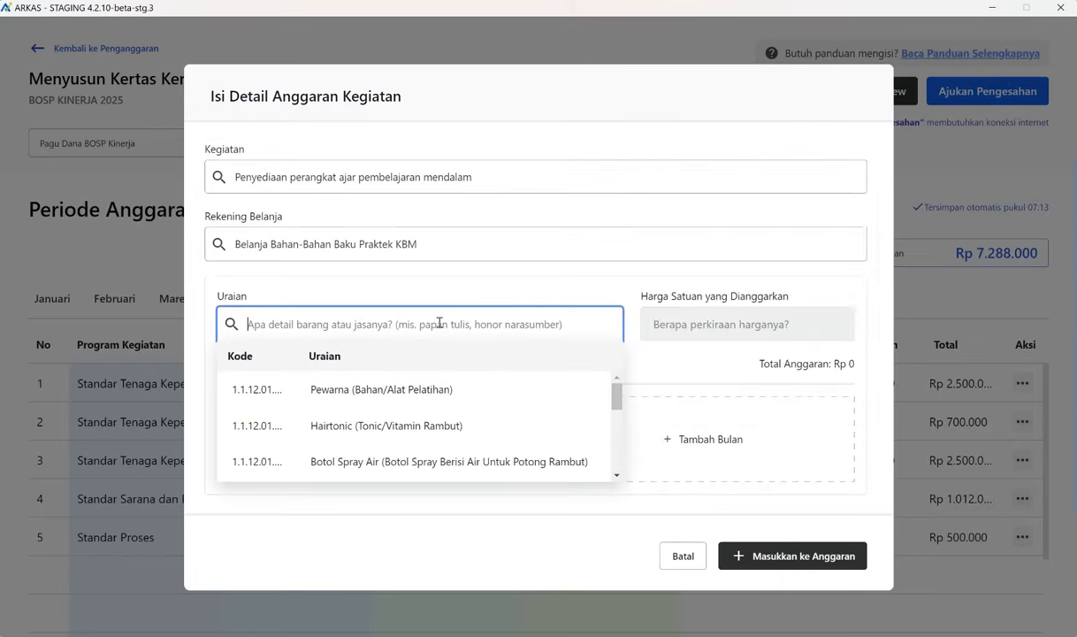
Step: Browse the item descriptions offered for the Belanja Bahan-Bahan Baku Praktek KBM account
scroll(435, 437, down, 5)
scroll(436, 437, down, 8)
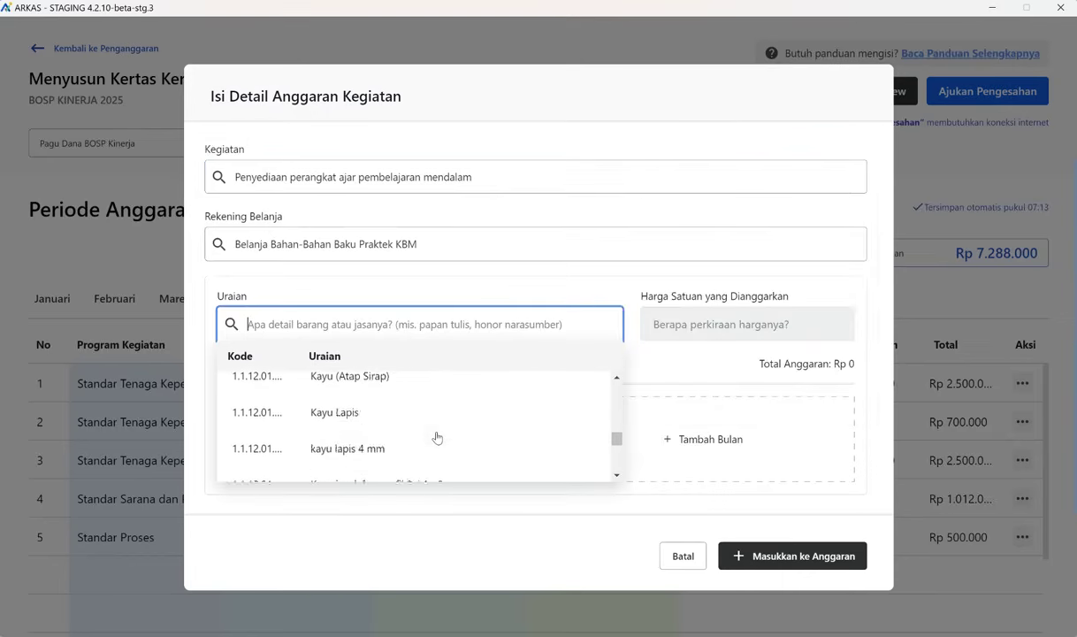
scroll(436, 437, down, 8)
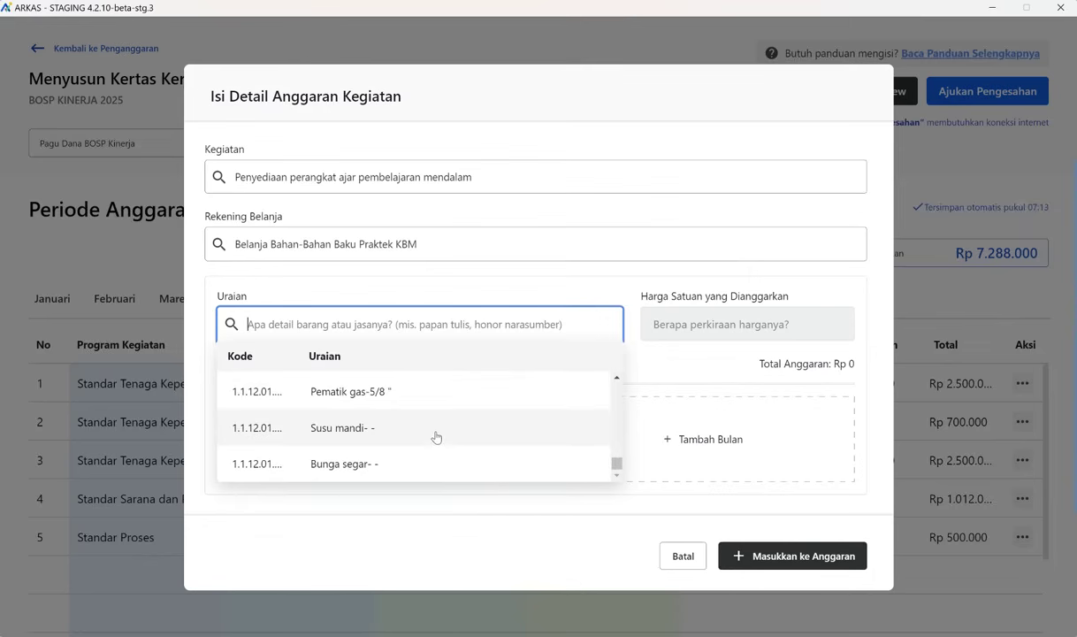
Step: Search the expense accounts for "alat pera" and replace the current account with Belanja Modal Alat Peraga PAUD/TK
drag(411, 243, 206, 244)
key(BackSpace)
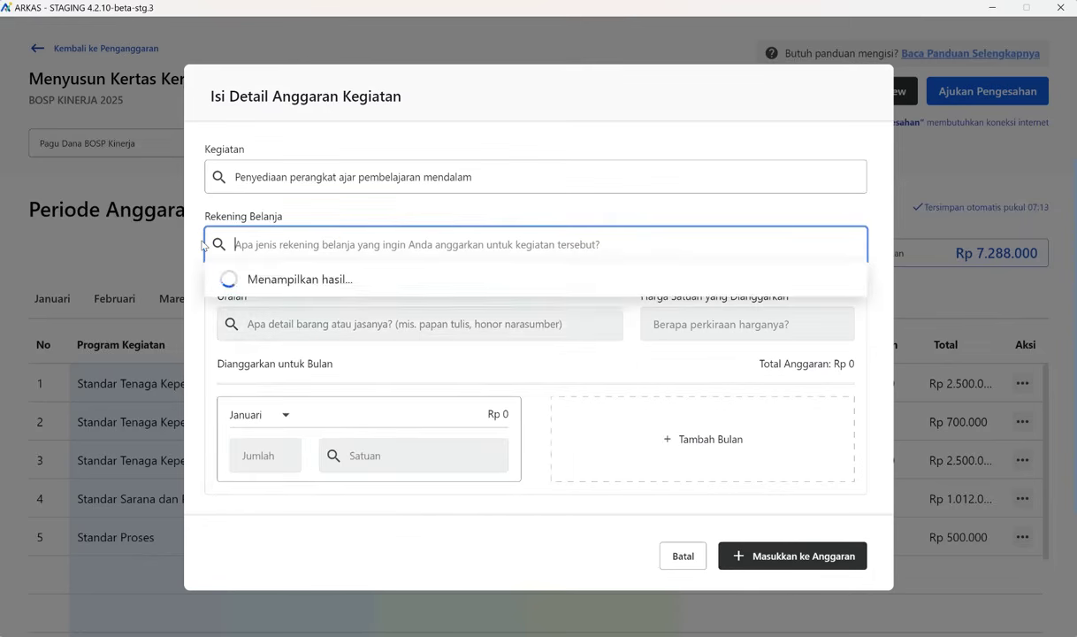
text(ala)
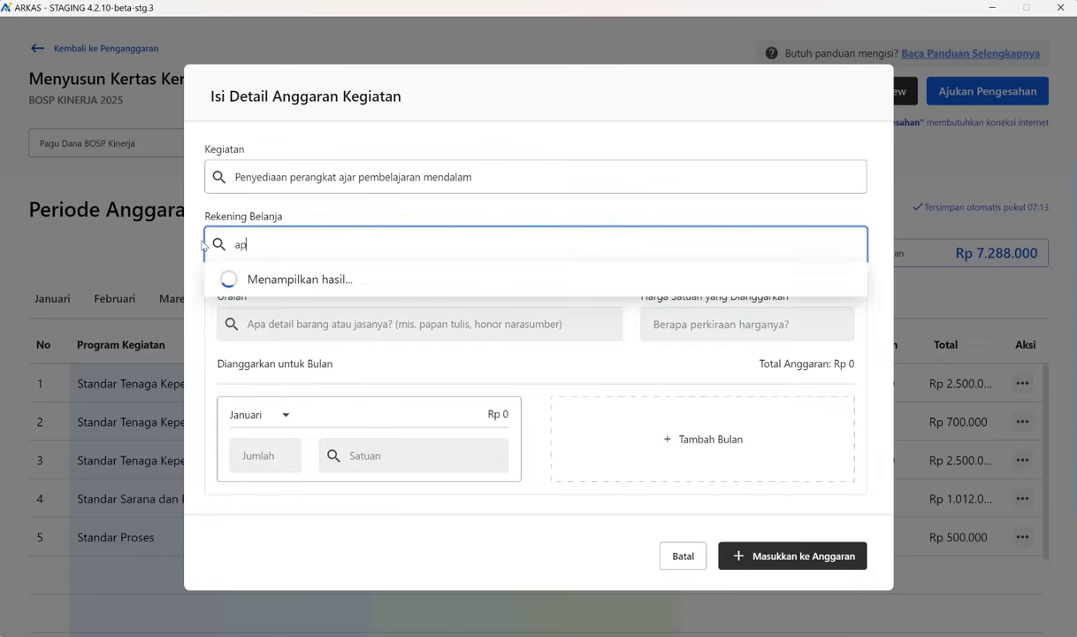
text(t pera)
scroll(439, 402, down, 5)
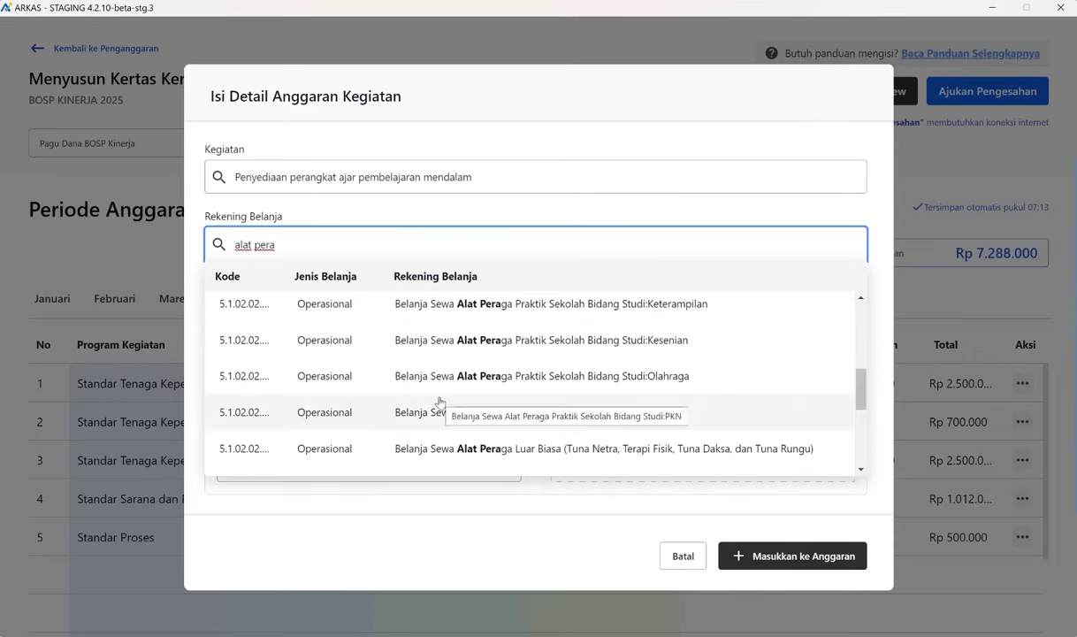
scroll(462, 377, down, 2)
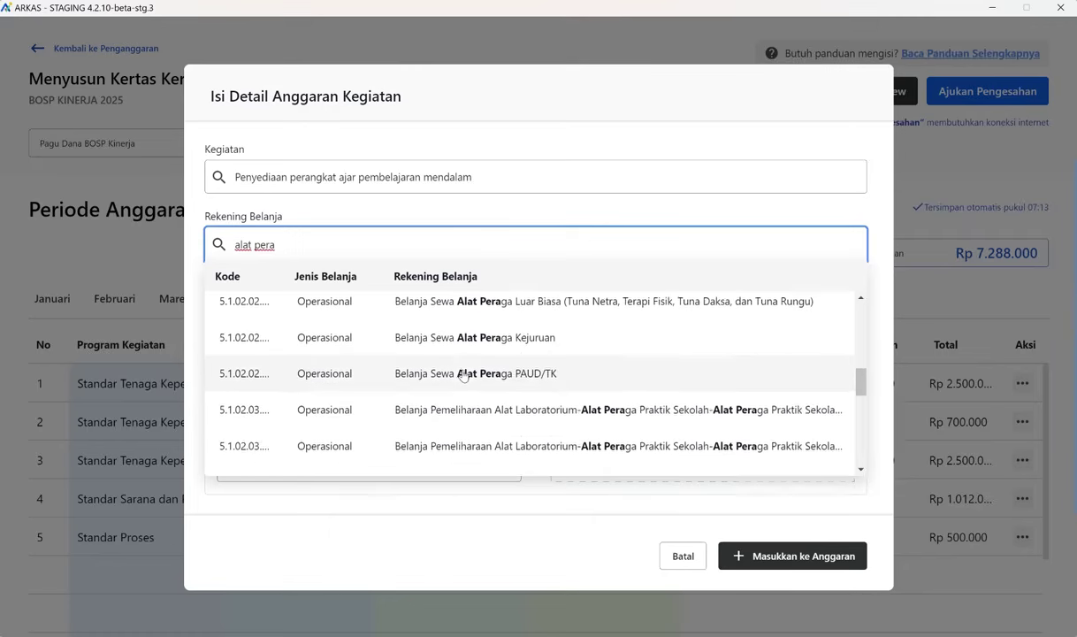
scroll(456, 373, down, 1)
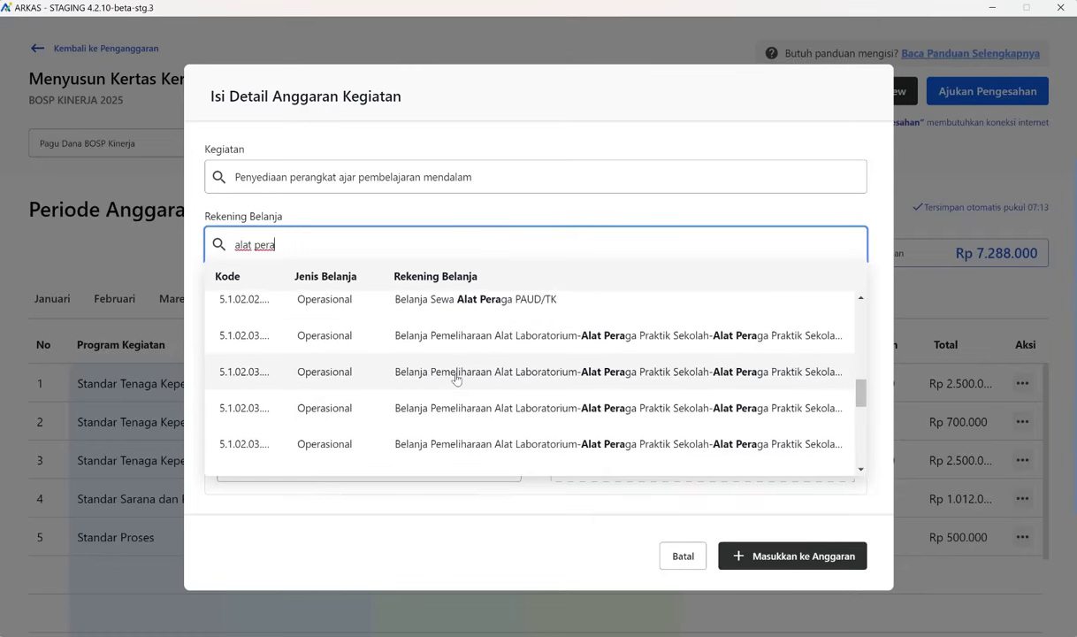
scroll(457, 378, up, 1)
click(405, 308)
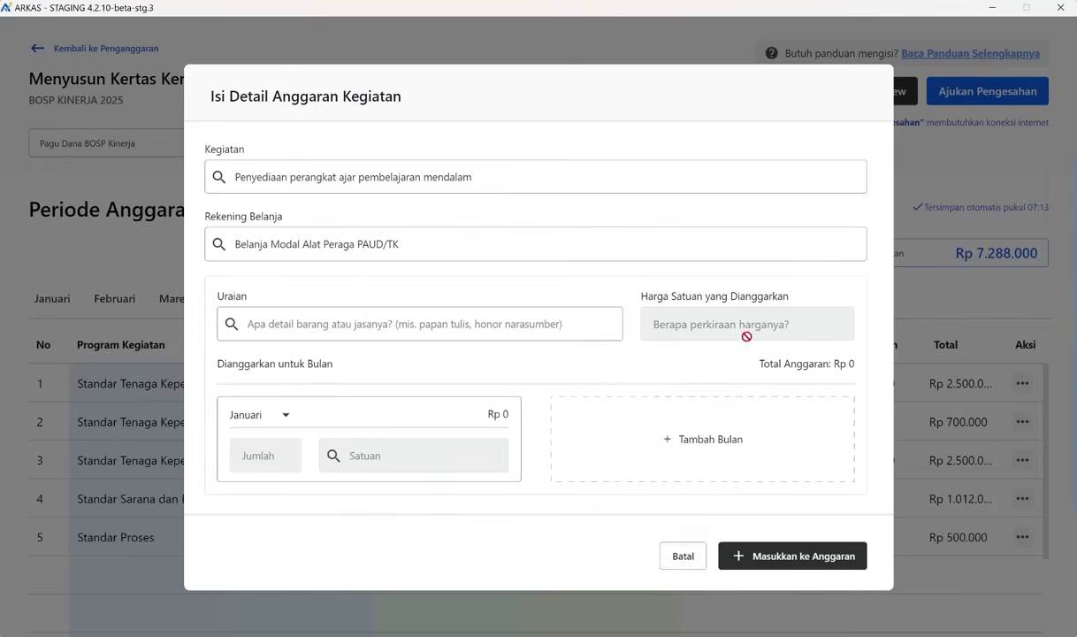
Step: Search the item descriptions for "buku", select Buku Non Teks (cetak, berat 0,6 kg)), and set the unit price to Rp 54.500
click(322, 323)
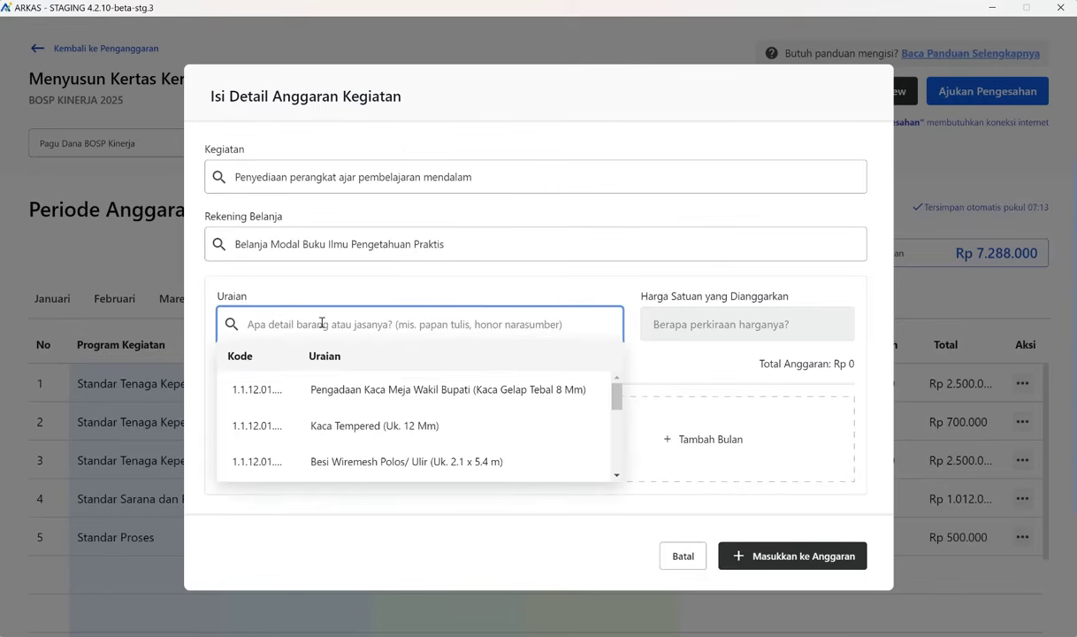
text(buku)
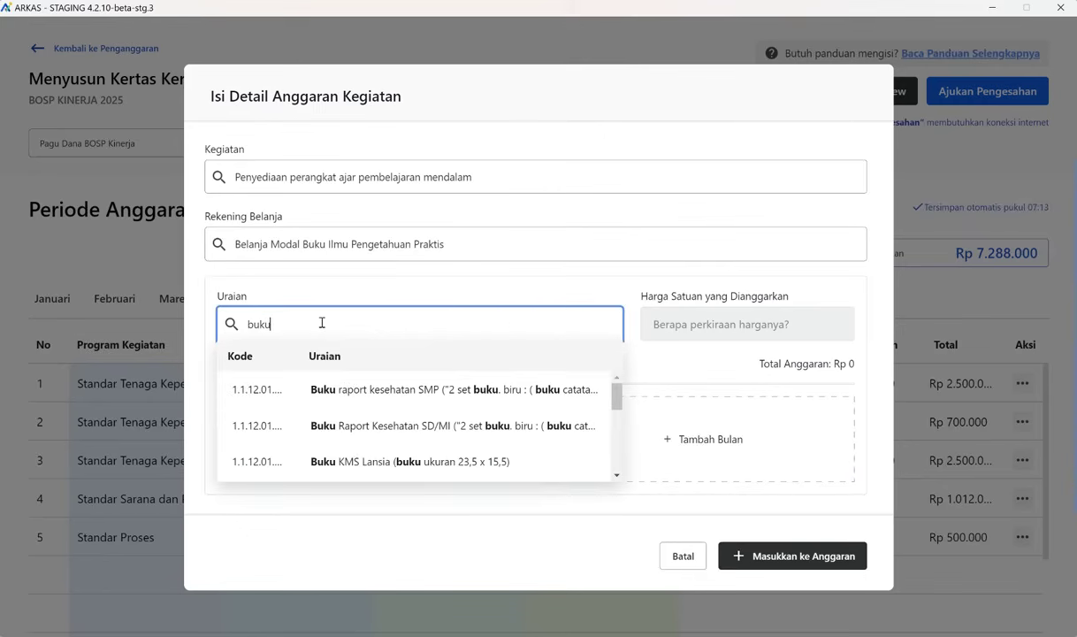
scroll(381, 415, down, 10)
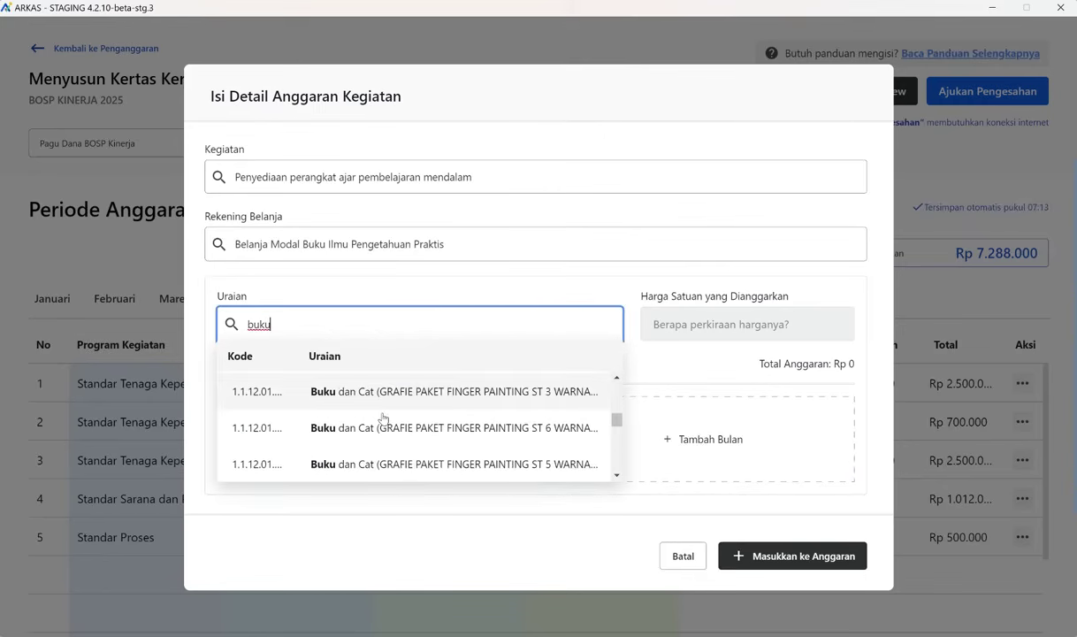
scroll(383, 418, down, 5)
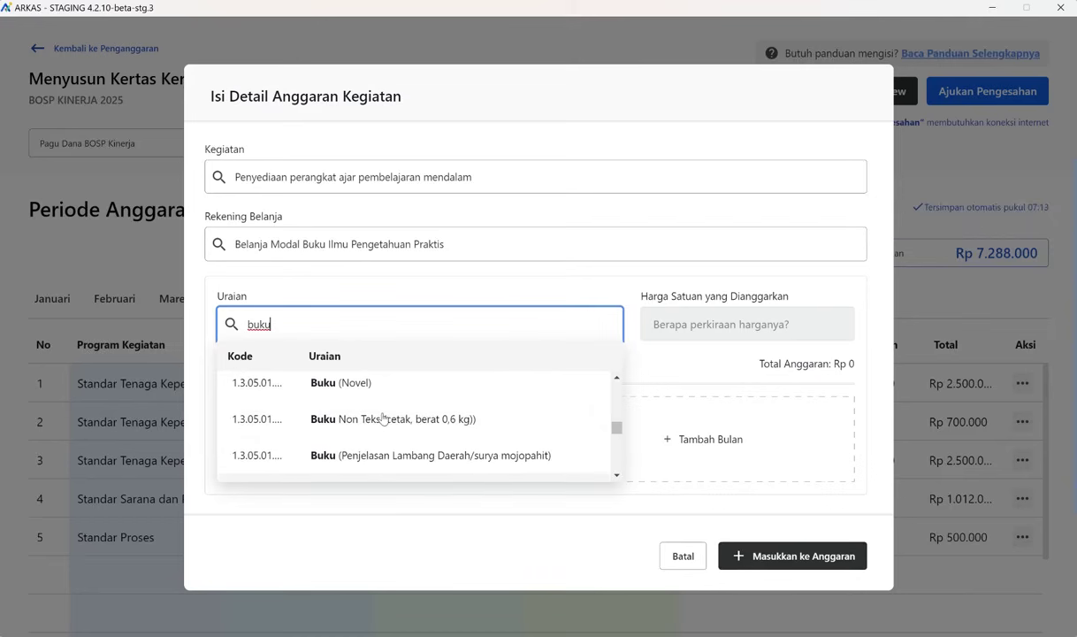
scroll(382, 418, down, 1)
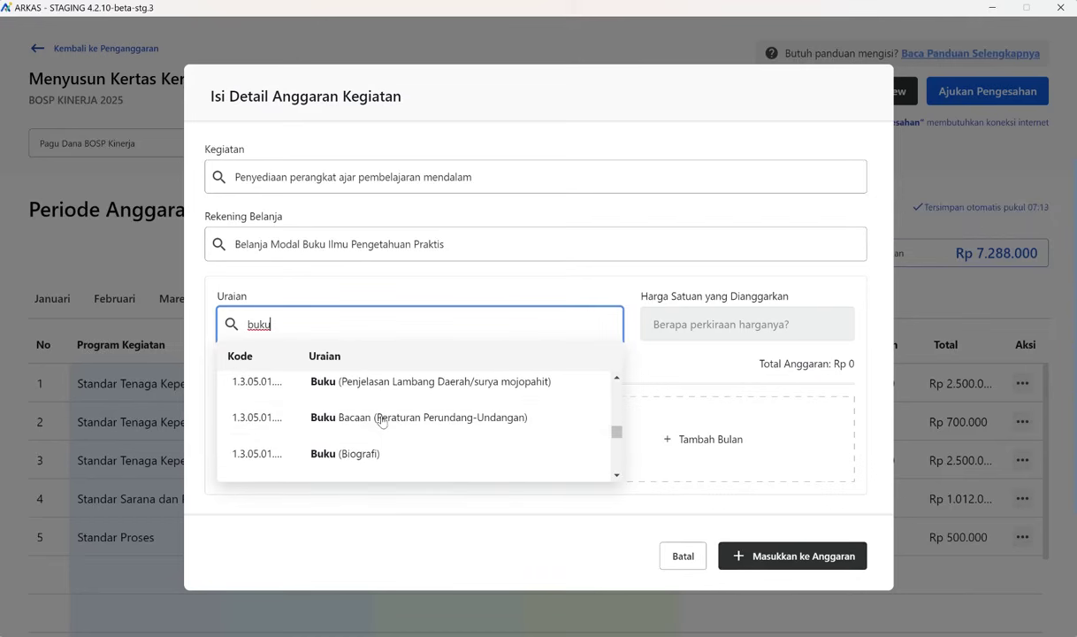
scroll(382, 423, up, 1)
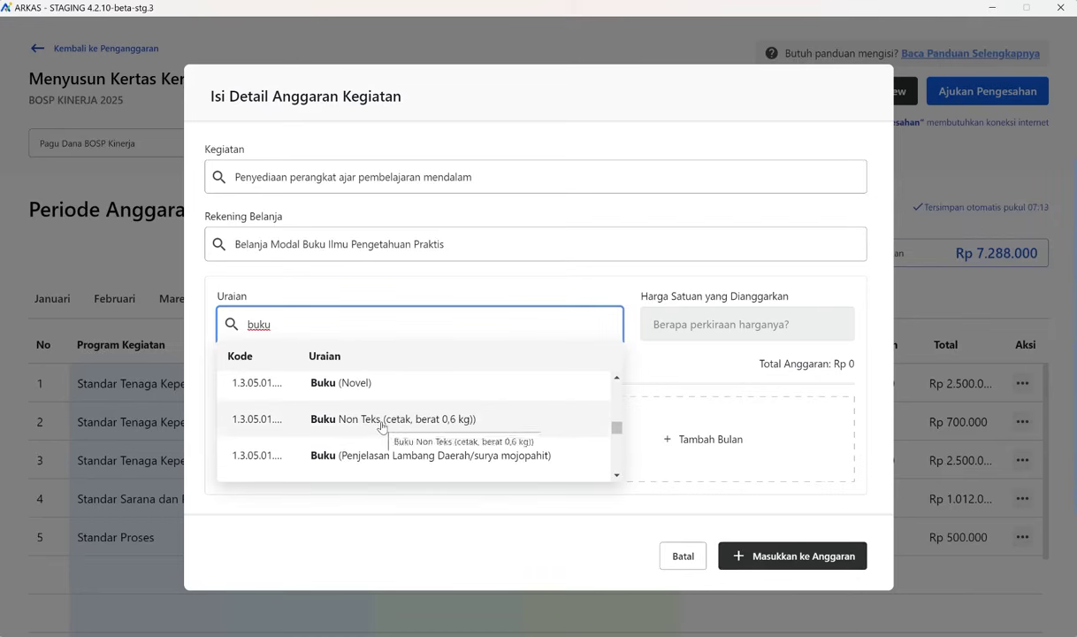
click(382, 419)
click(724, 327)
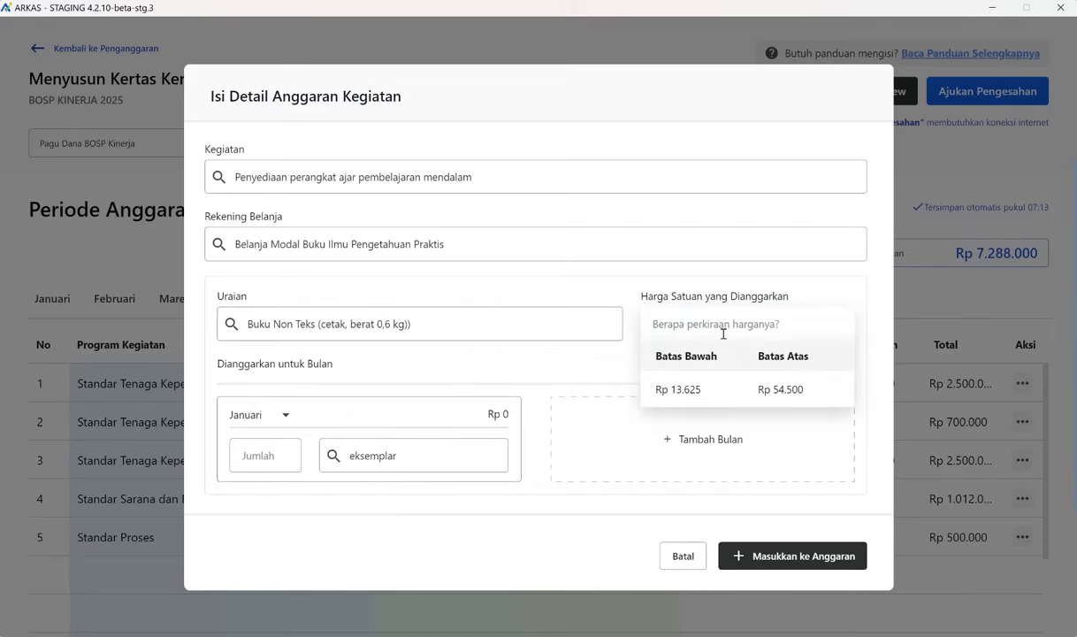
text(54.500)
Step: Schedule the non-text books for Juli with a quantity of 5 eksemplar and add the entry to the budget
click(285, 412)
scroll(268, 458, down, 2)
scroll(268, 457, down, 5)
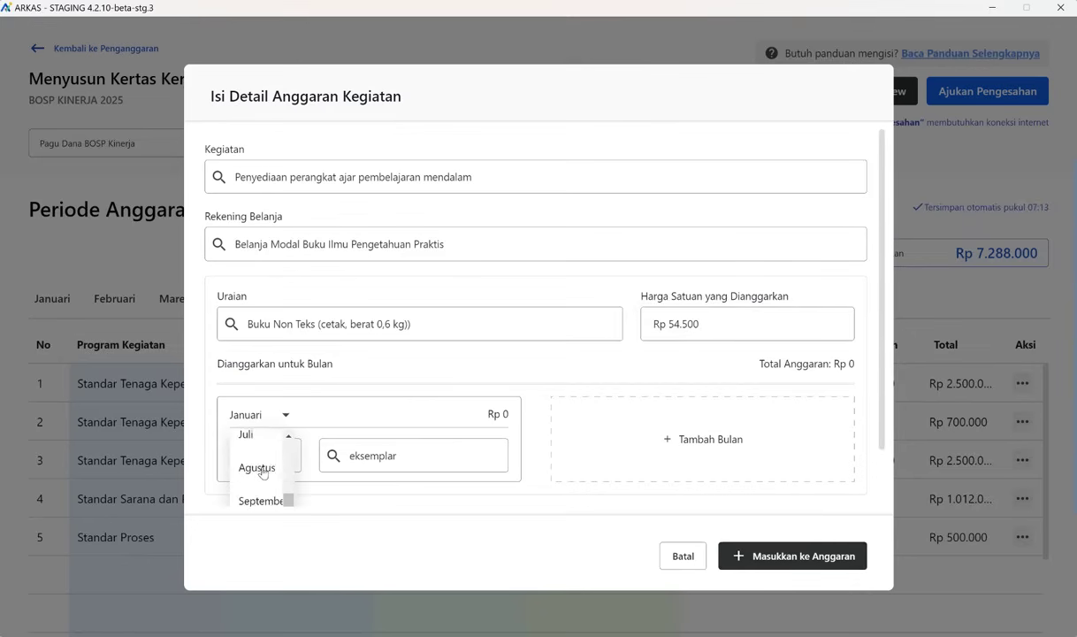
scroll(259, 469, up, 2)
click(247, 472)
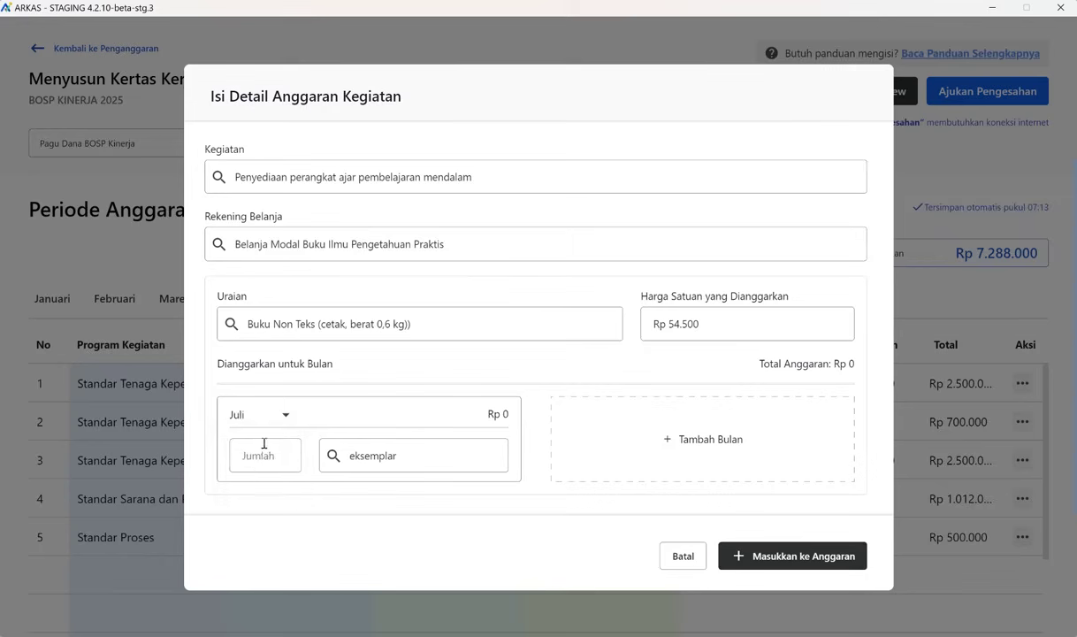
click(262, 453)
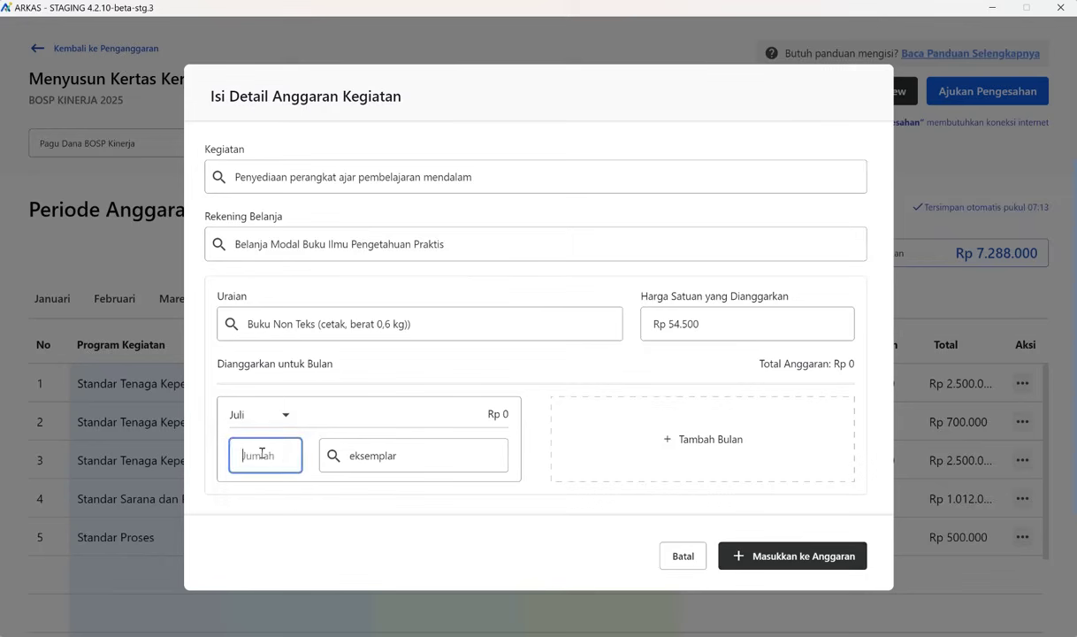
text(5)
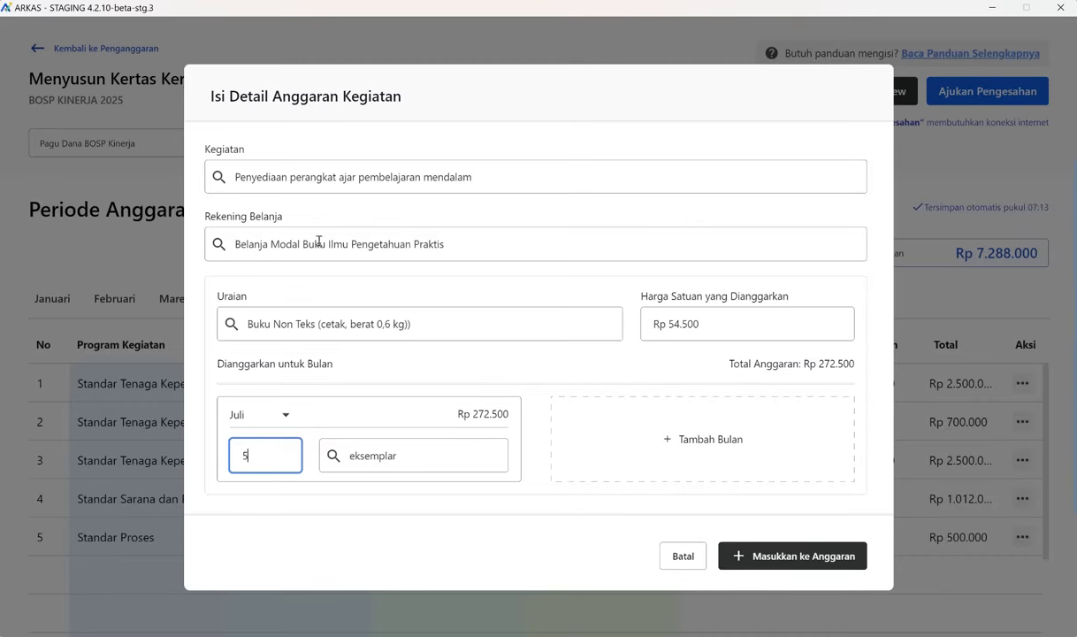
click(793, 558)
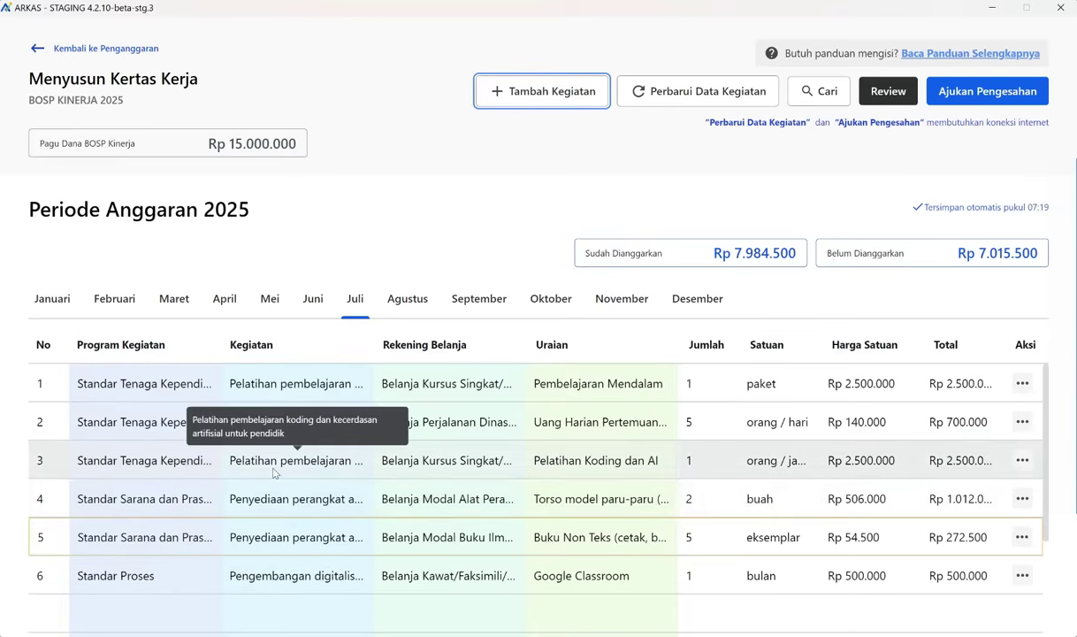
Step: Start a new budget entry and select the activity 03.23.03 Pengembangan digitalisasi pembelajaran koding dan kecerdasan
click(512, 91)
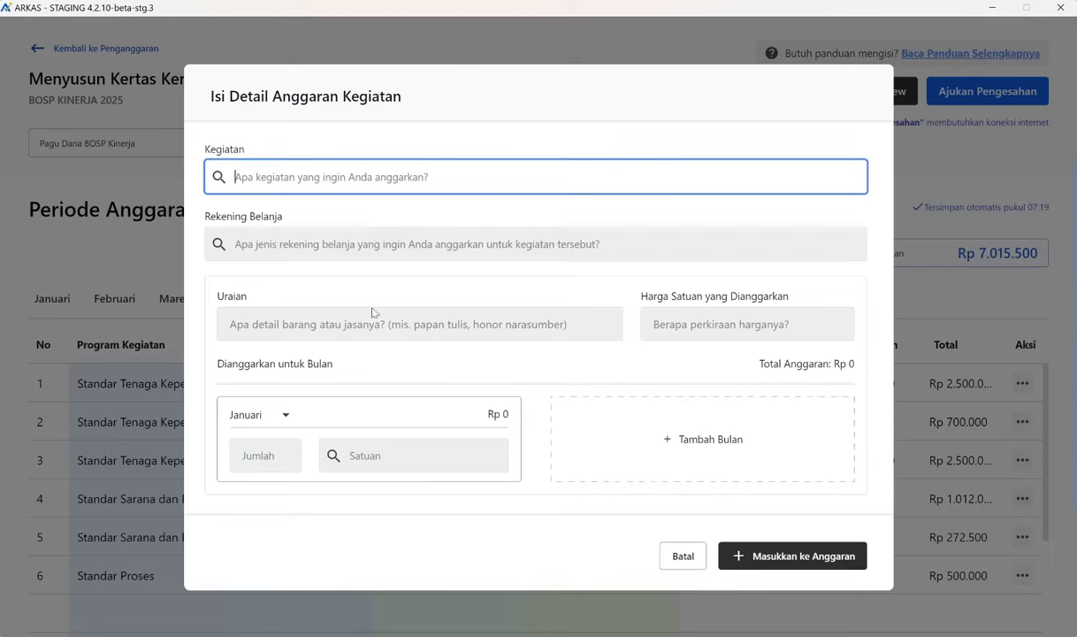
click(351, 180)
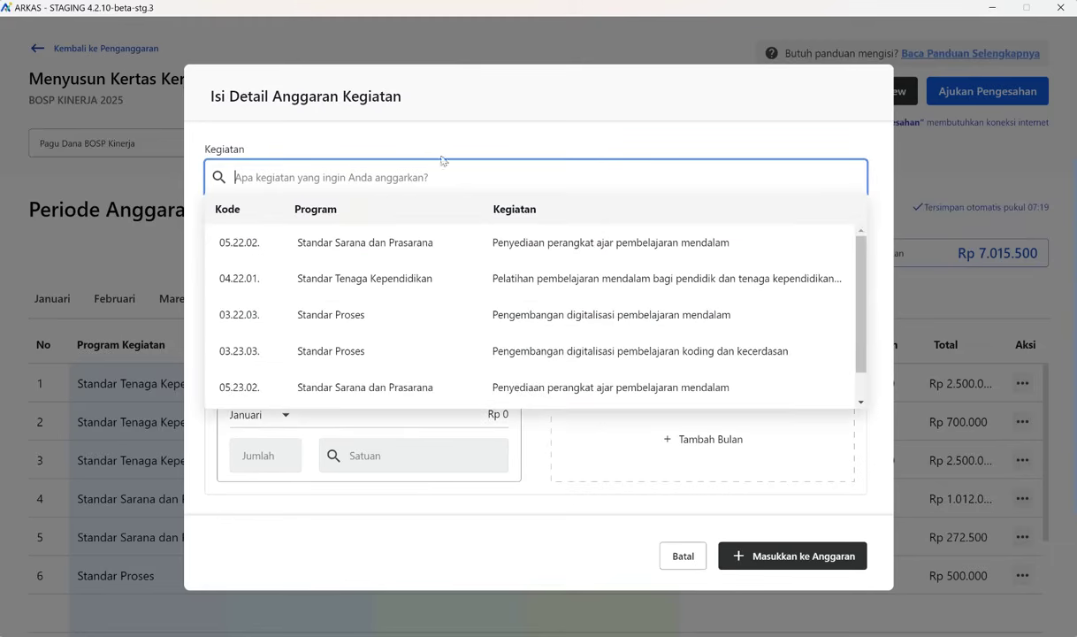
scroll(619, 277, down, 1)
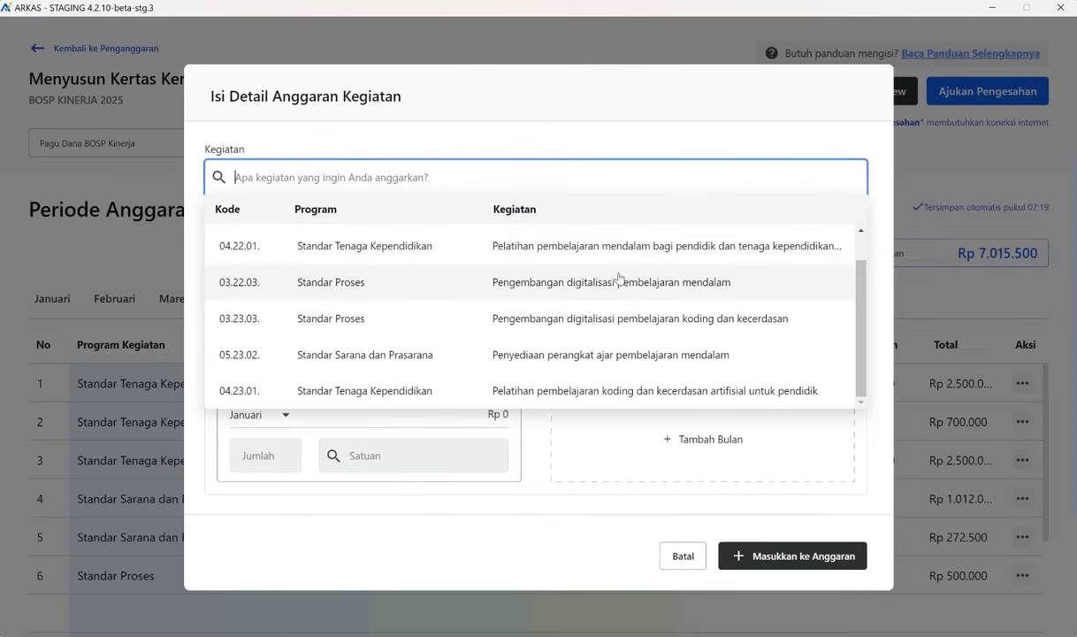
click(606, 320)
Step: Search the expense accounts for "maja", choose Belanja Langganan Jurnal/Surat Kabar/Majalah, and browse its item descriptions
click(494, 248)
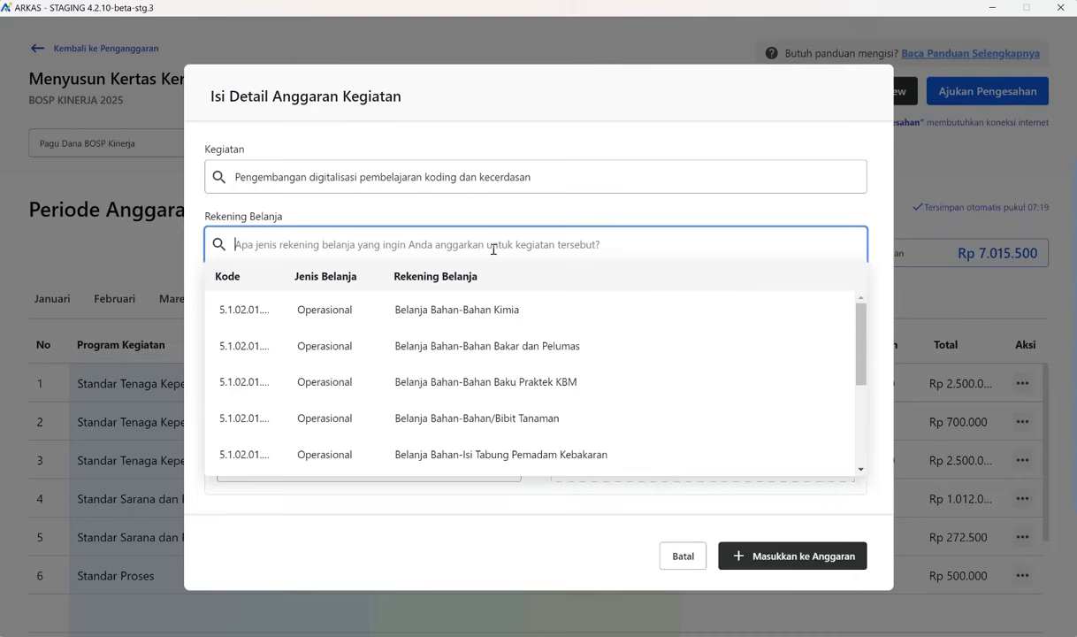
text(maja)
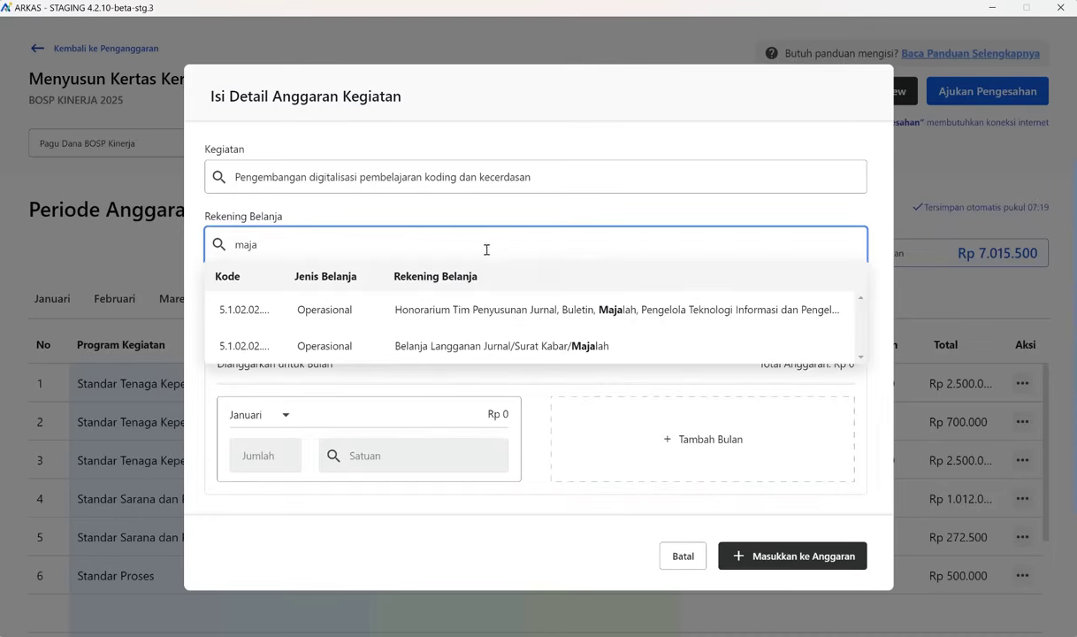
click(501, 347)
click(436, 320)
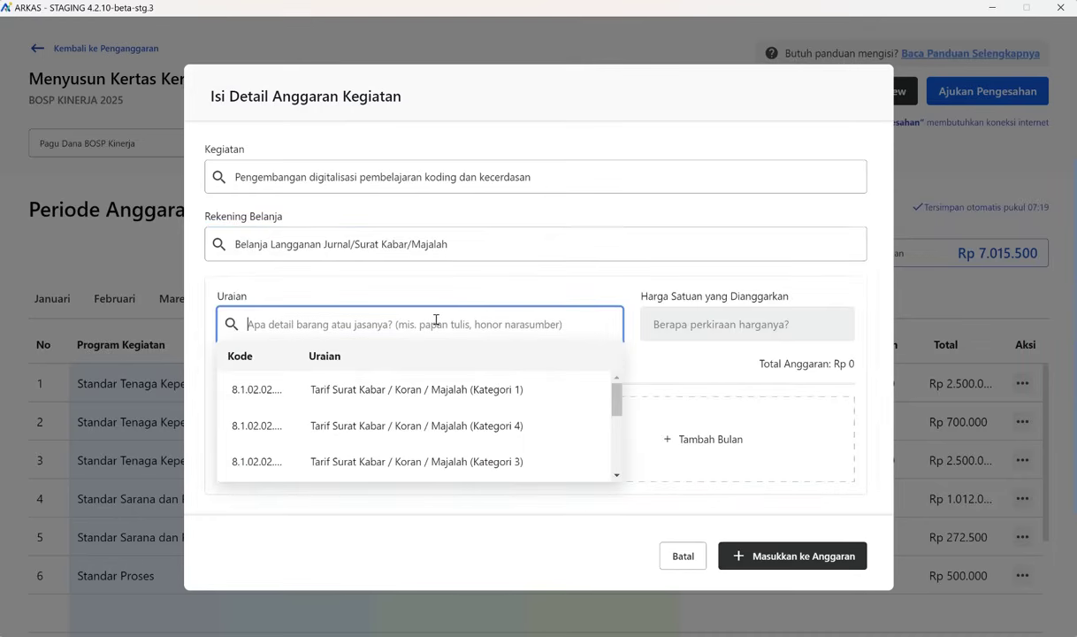
scroll(452, 407, down, 3)
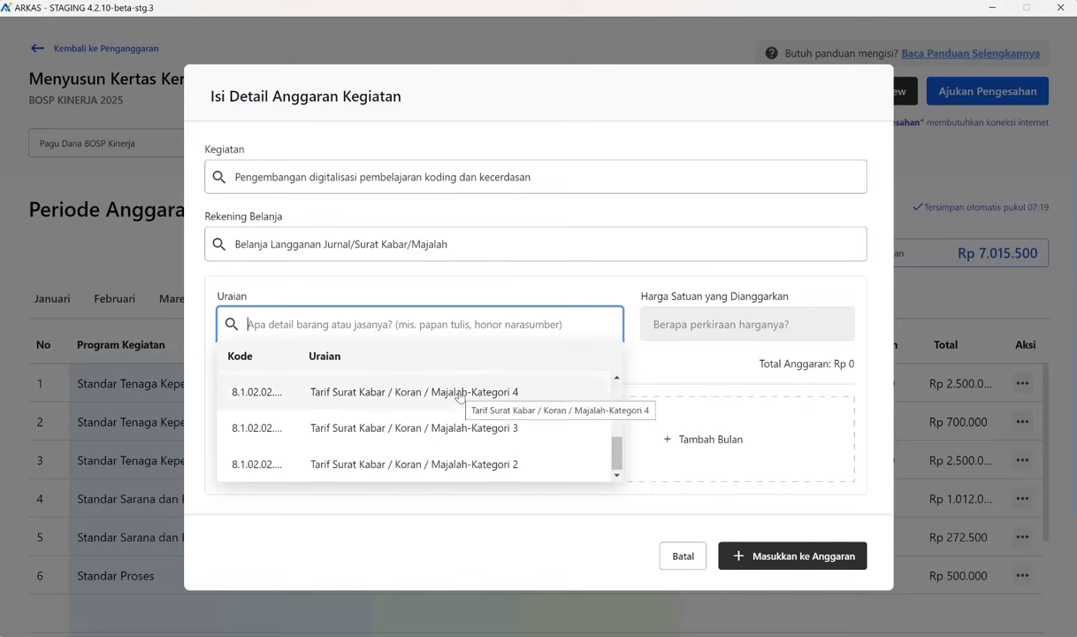
Step: Search the expense accounts for "lang" and replace the current account with Belanja Kawat/Faksimili/Internet/TV Berlangganan
click(478, 245)
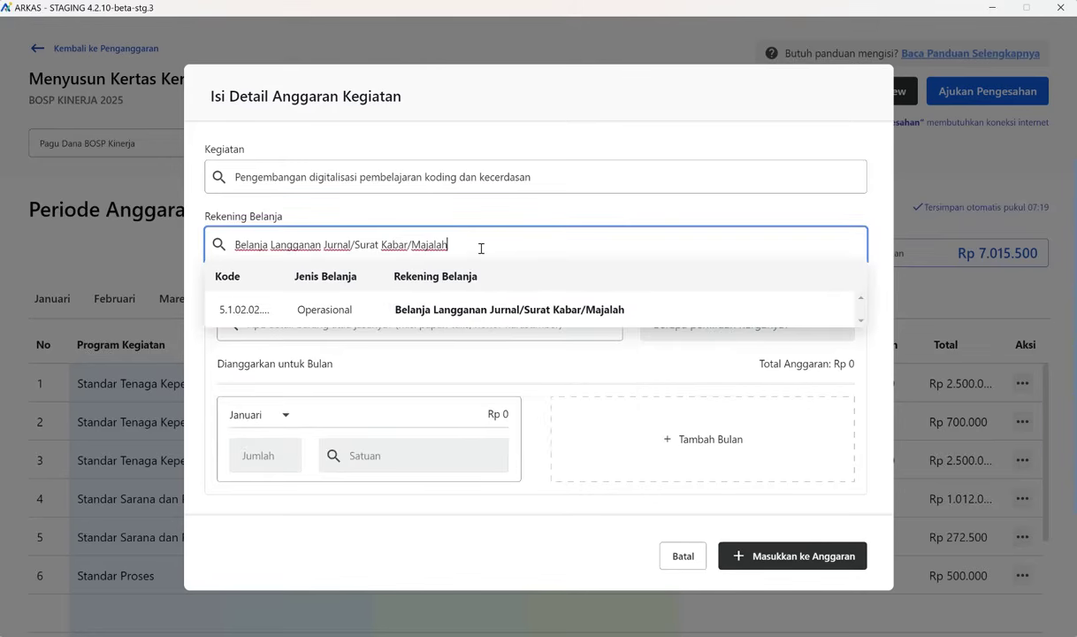
key(BackSpace)
key(BackSpace)
key(BackSpace)
key(BackSpace)
key(BackSpace)
key(BackSpace)
key(BackSpace)
key(BackSpace)
key(BackSpace)
key(BackSpace)
key(BackSpace)
key(BackSpace)
key(BackSpace)
key(BackSpace)
key(BackSpace)
key(BackSpace)
key(BackSpace)
key(BackSpace)
key(BackSpace)
key(BackSpace)
key(BackSpace)
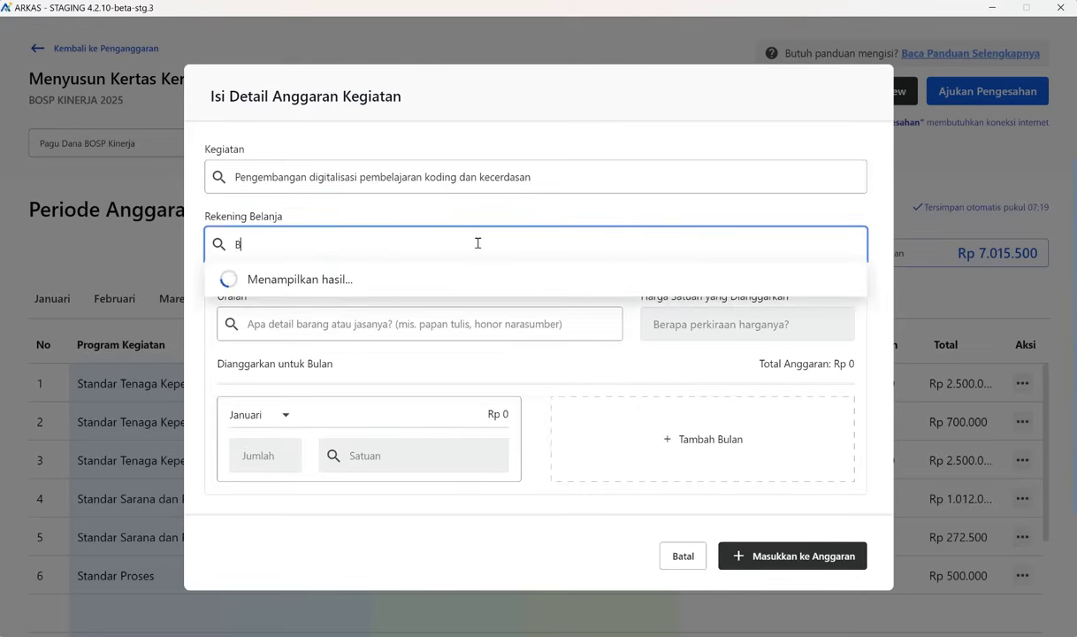
text(lang)
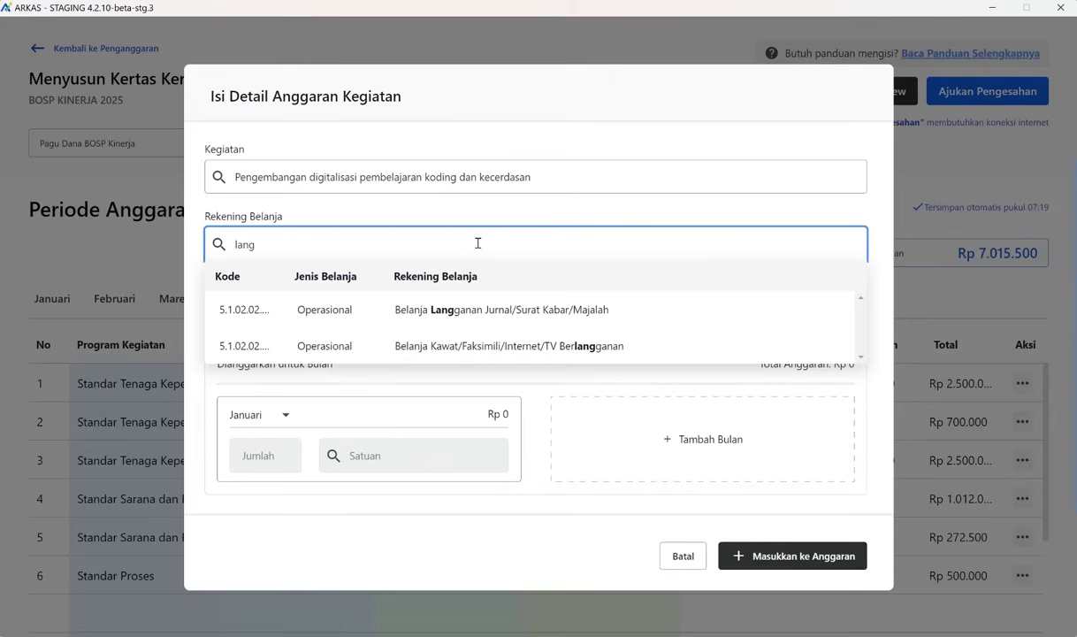
click(494, 340)
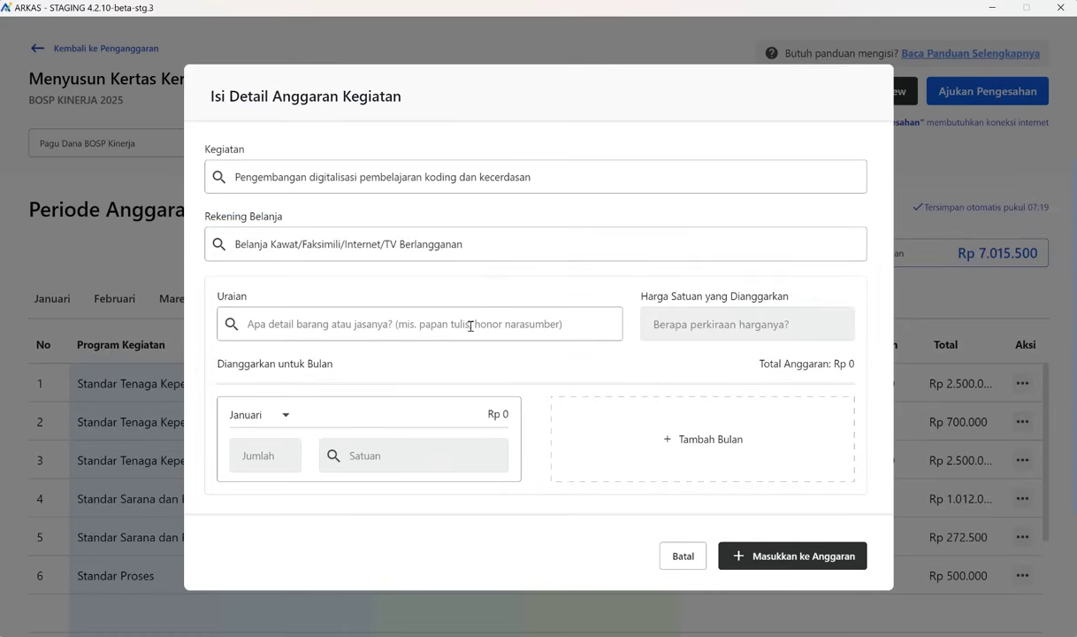
Step: Select the item Tarif Langganan Video Conference-Partisipasi 100 Orang and set its unit price to Rp 225.000
click(469, 323)
scroll(451, 438, down, 10)
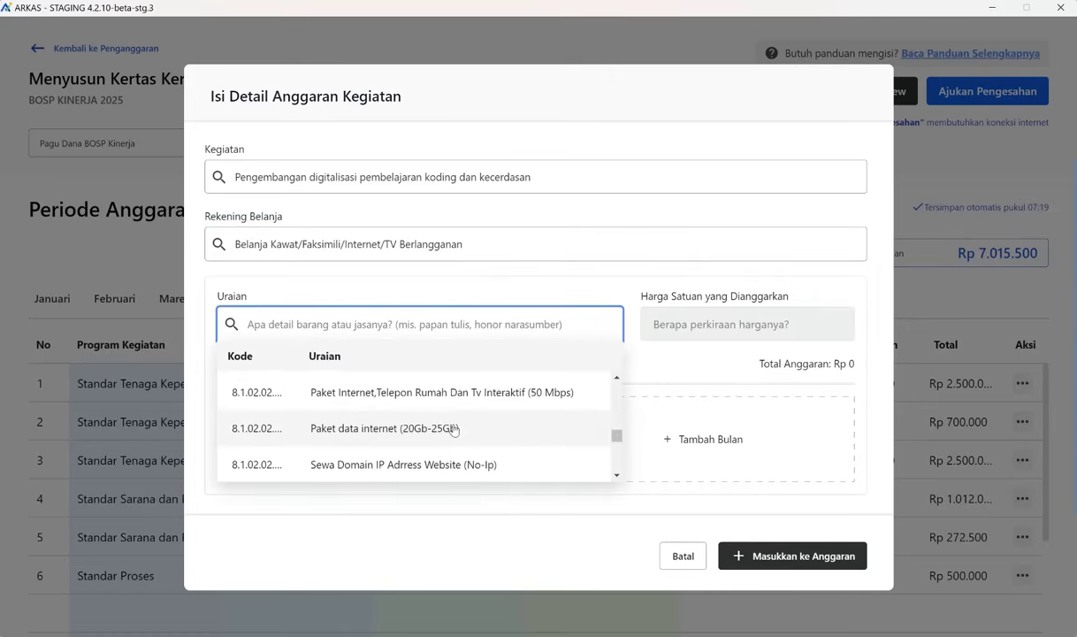
scroll(453, 430, down, 3)
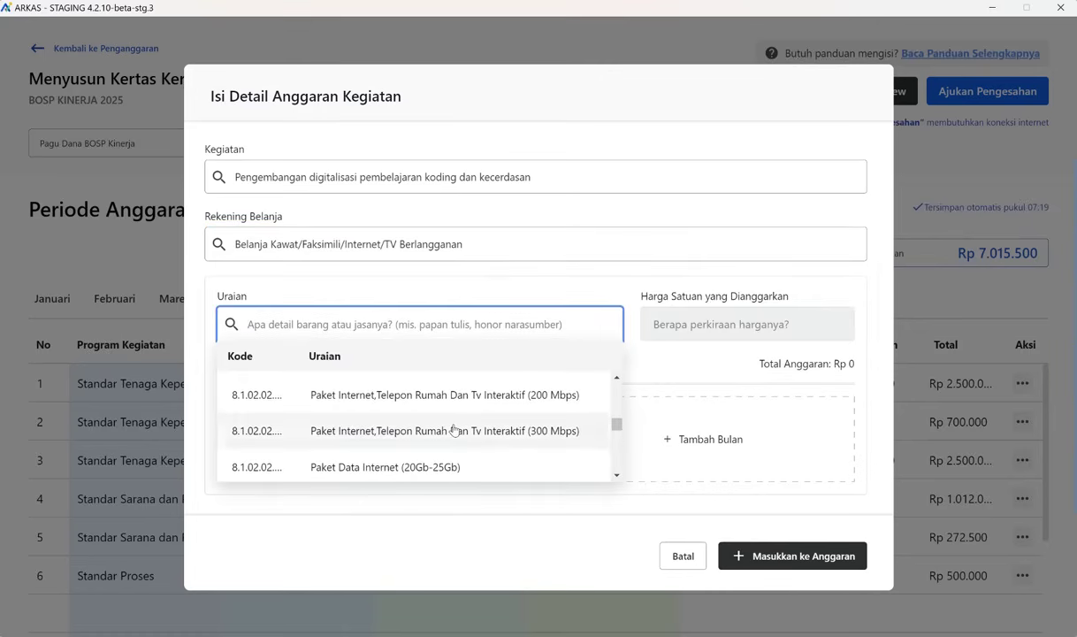
scroll(453, 430, down, 8)
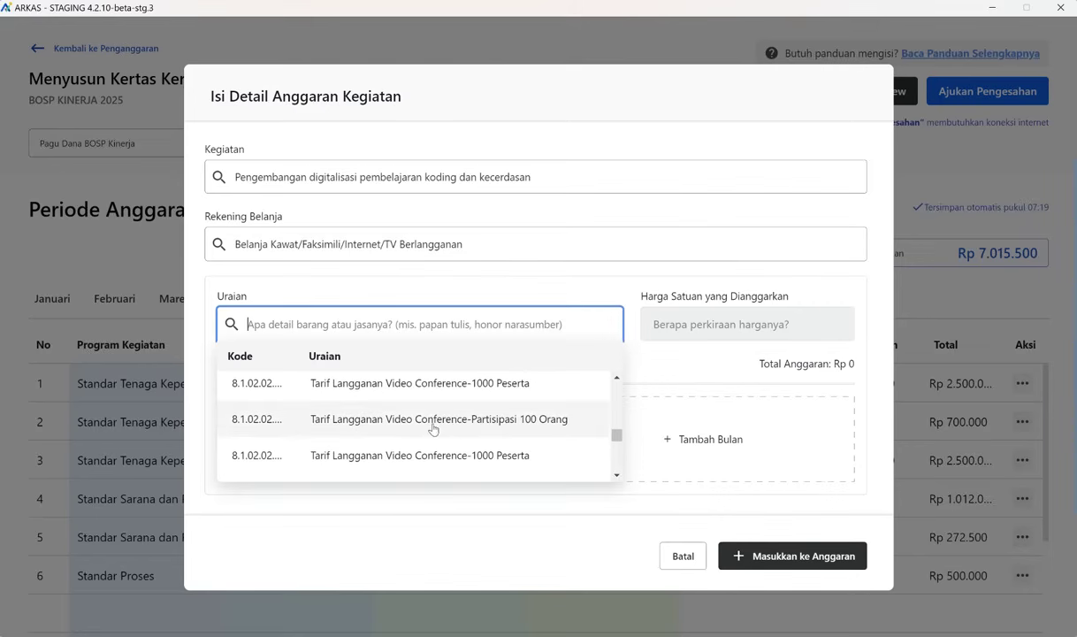
scroll(424, 408, up, 1)
scroll(423, 408, down, 1)
click(419, 428)
click(695, 325)
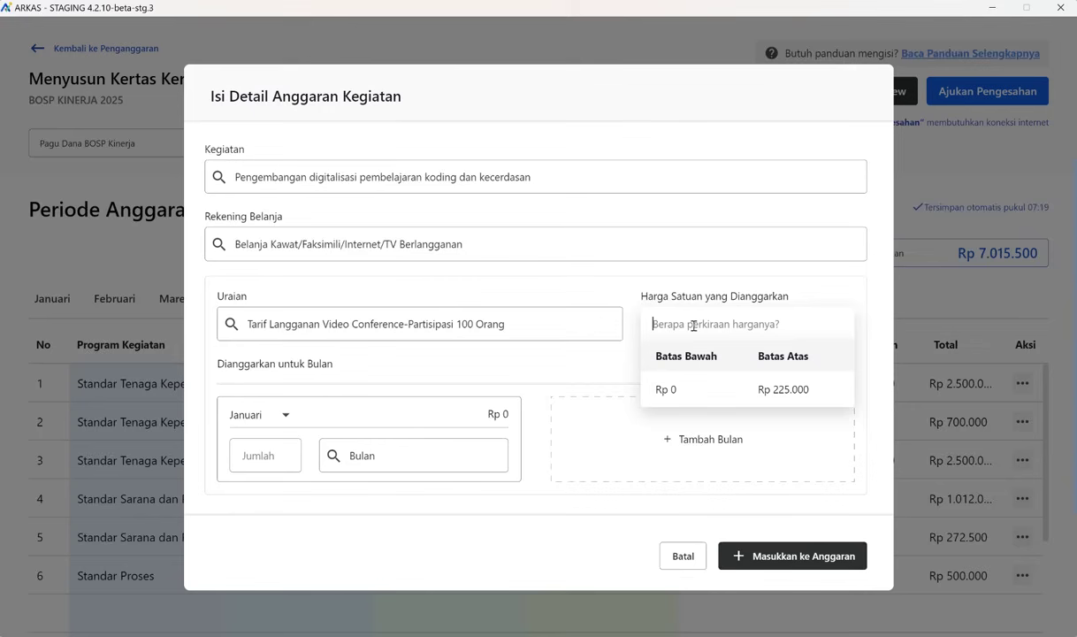
text(225.000)
Step: Schedule the video conference subscription for Juli with a quantity of 1 Bulan
click(270, 407)
scroll(269, 491, down, 2)
scroll(267, 489, down, 2)
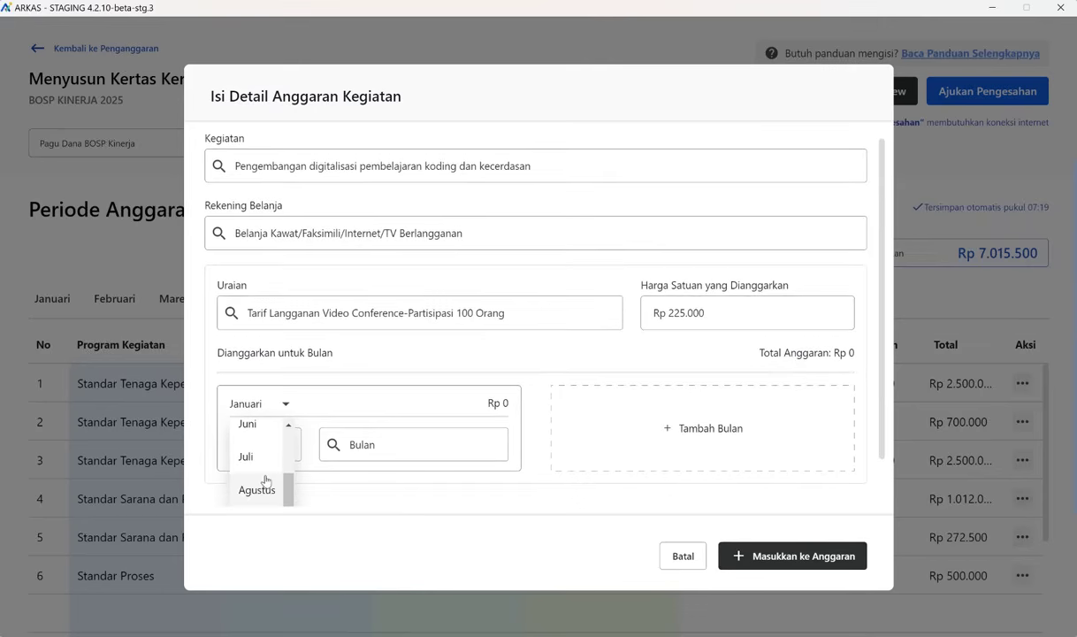
click(255, 456)
click(259, 457)
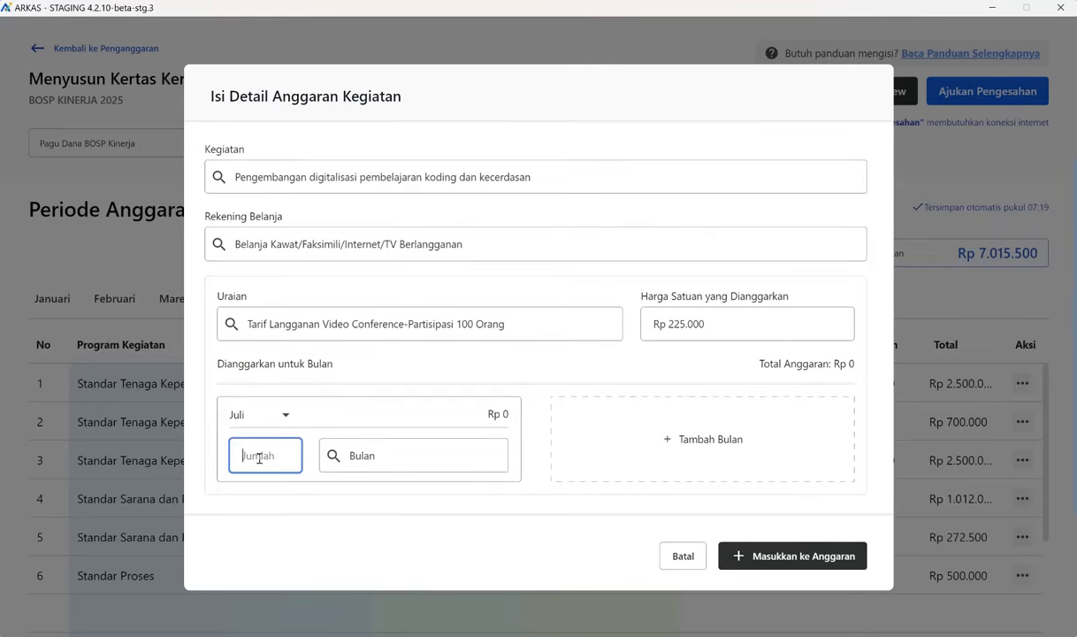
text(1)
Step: Add a second budget month for the subscription, Agustus, with a quantity of 1
click(666, 452)
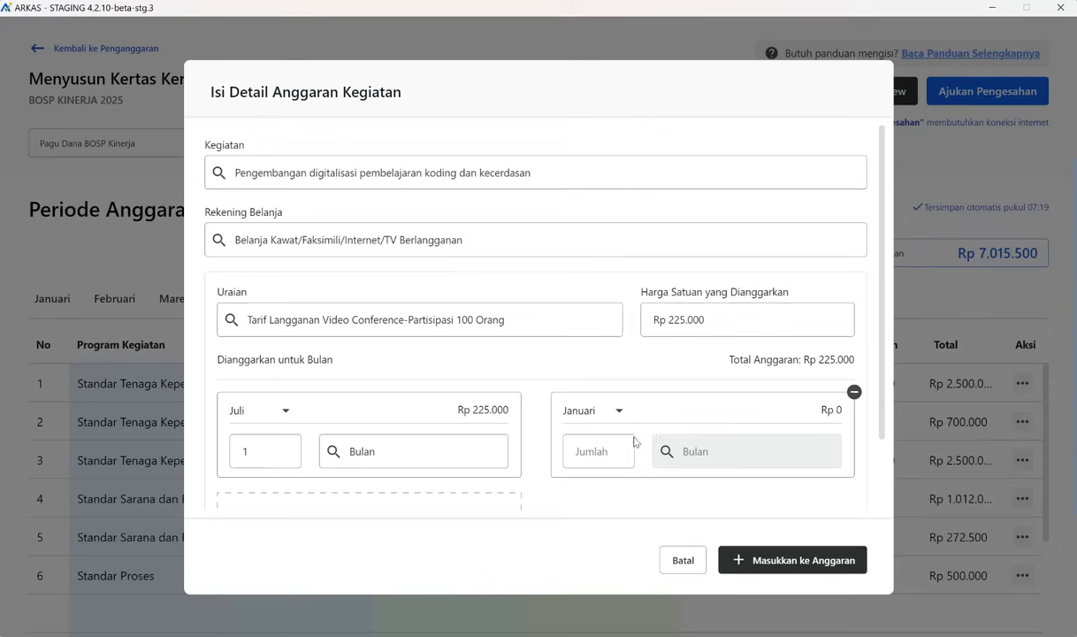
click(589, 410)
scroll(575, 460, down, 3)
scroll(575, 456, up, 2)
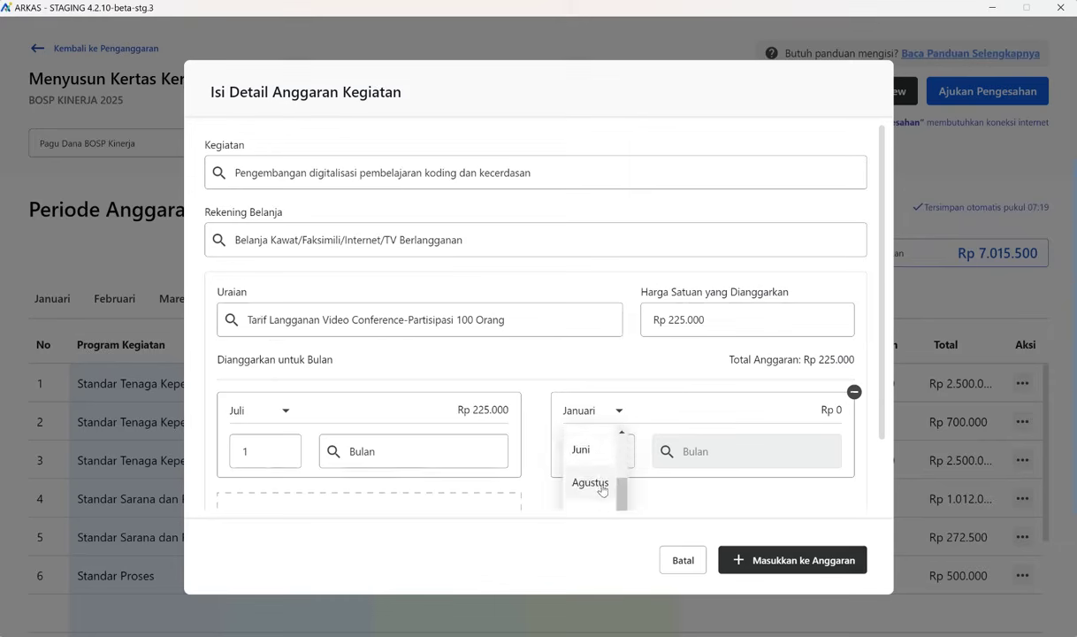
click(584, 482)
click(585, 449)
text(1)
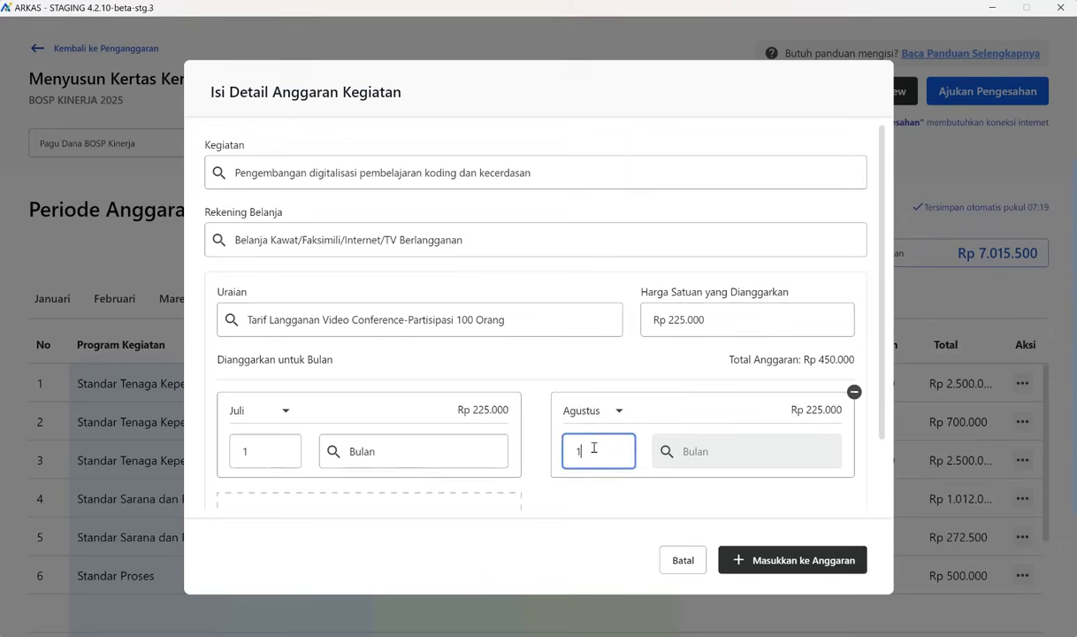
Step: Add a third budget month for the subscription, September, with a quantity of 1
scroll(354, 446, down, 1)
click(325, 447)
click(276, 424)
scroll(285, 465, down, 3)
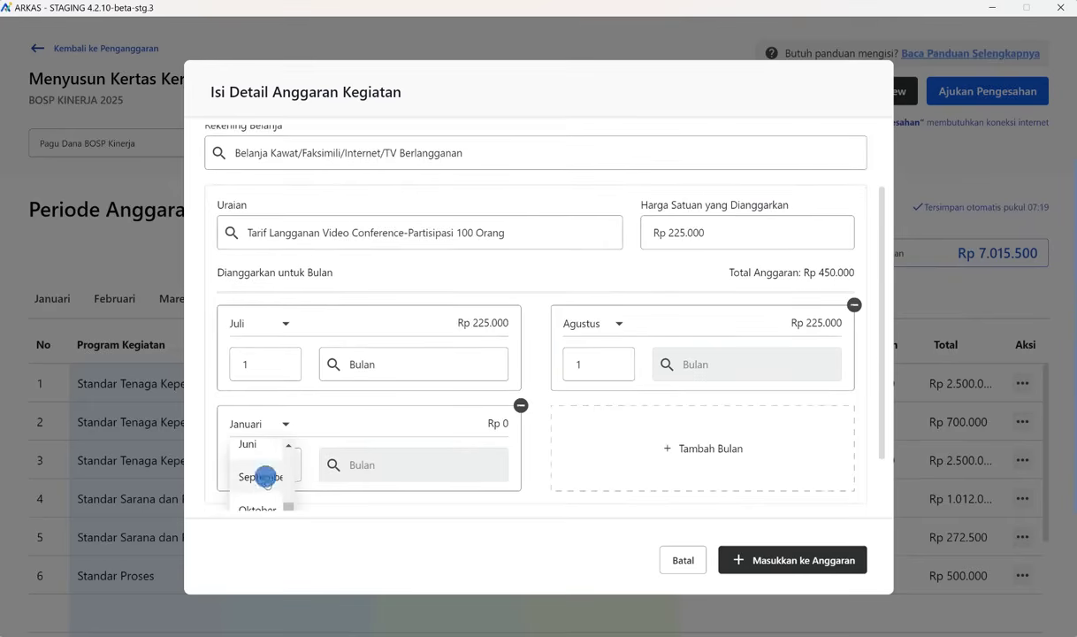
click(269, 475)
click(267, 462)
text(1)
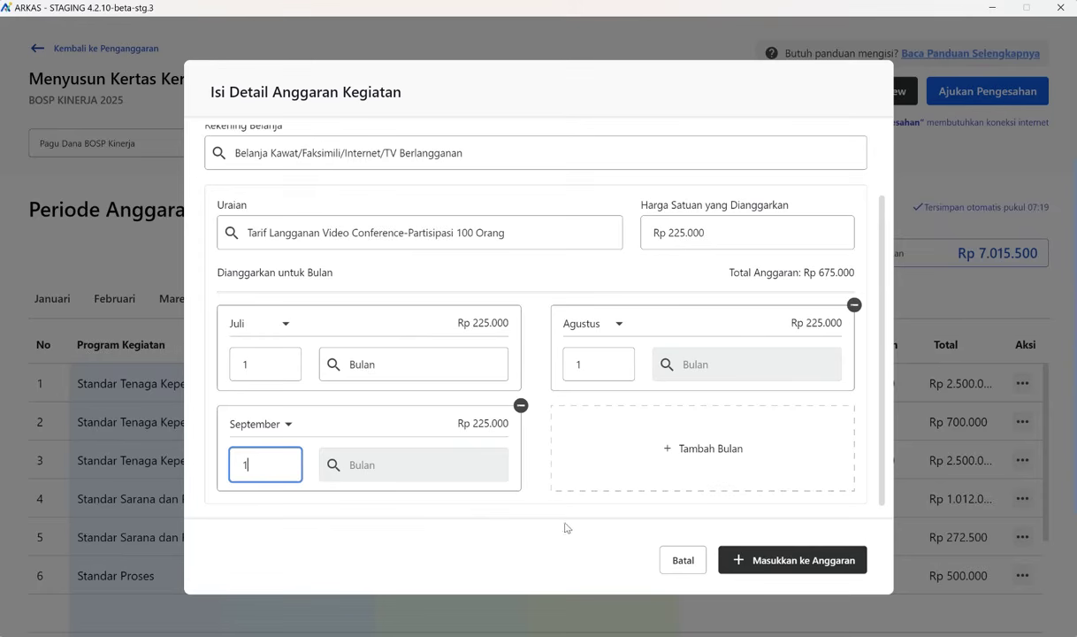
scroll(557, 464, up, 1)
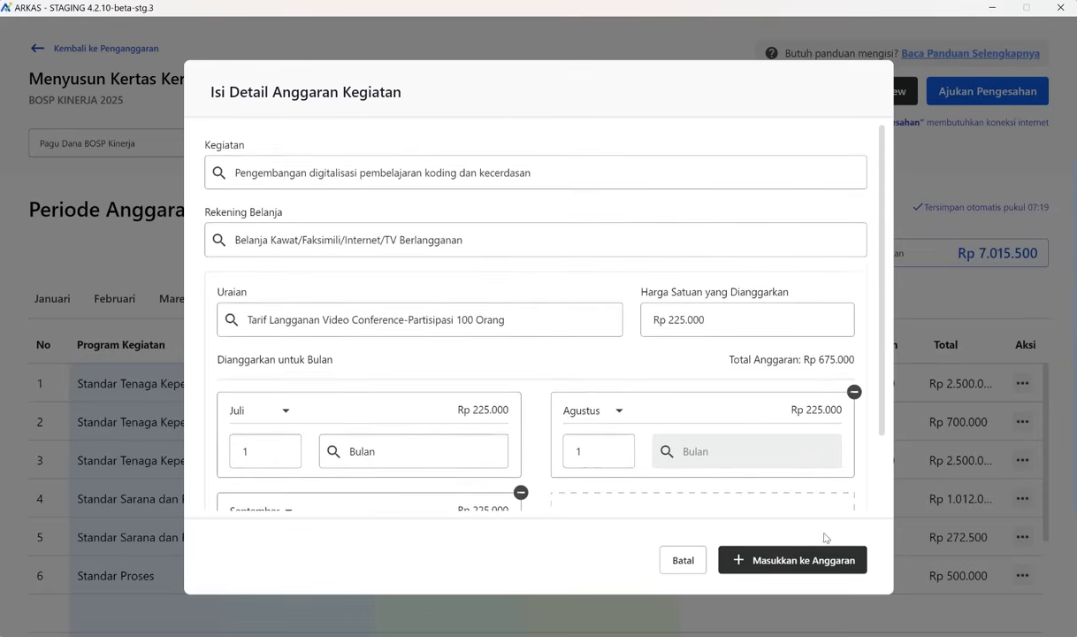
Step: Submit the video conference subscription to the budget and look over the worksheet's Juli entries
click(833, 560)
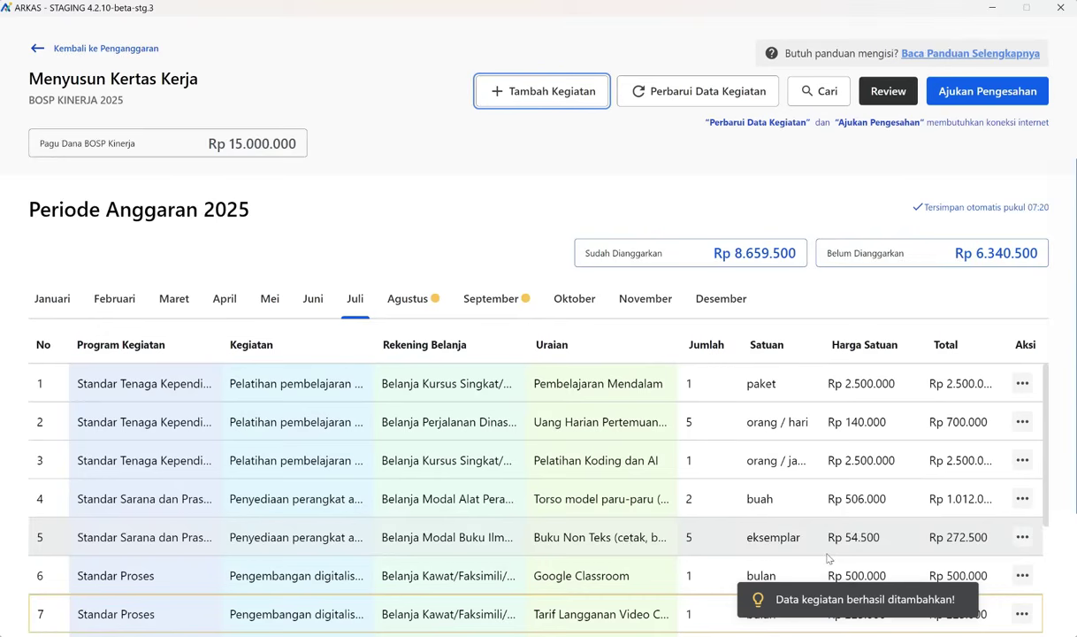
scroll(345, 473, down, 4)
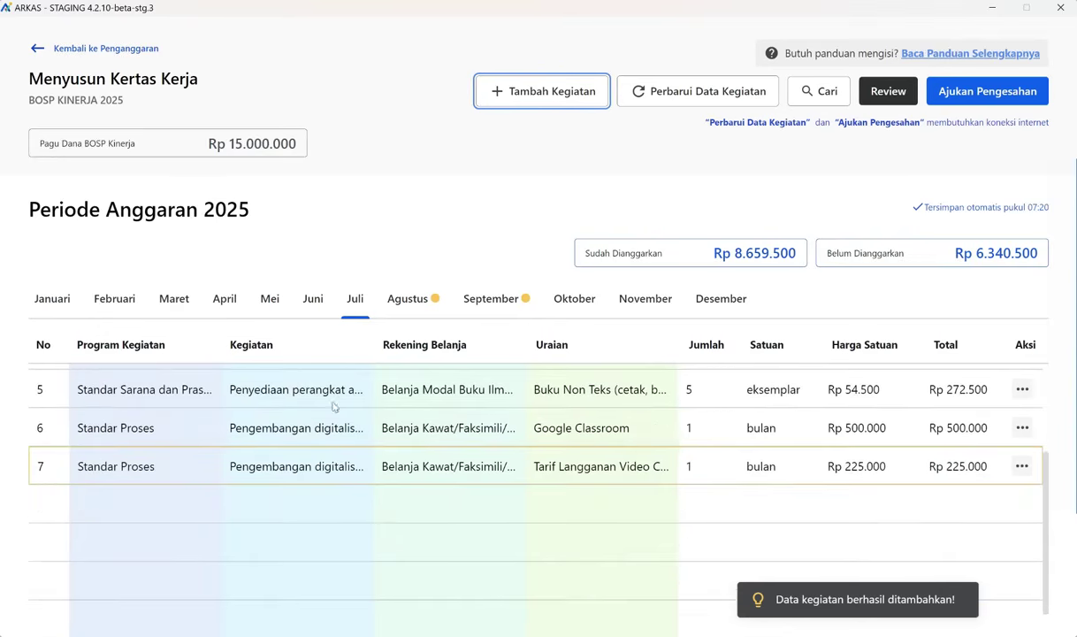
scroll(341, 500, up, 4)
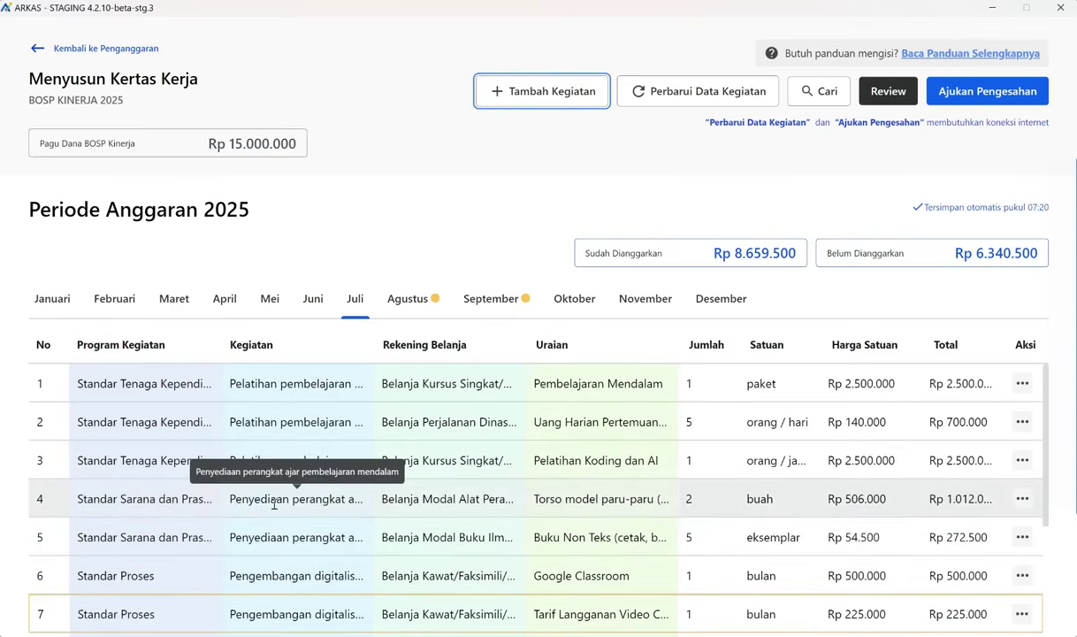
scroll(275, 503, down, 4)
scroll(274, 503, up, 4)
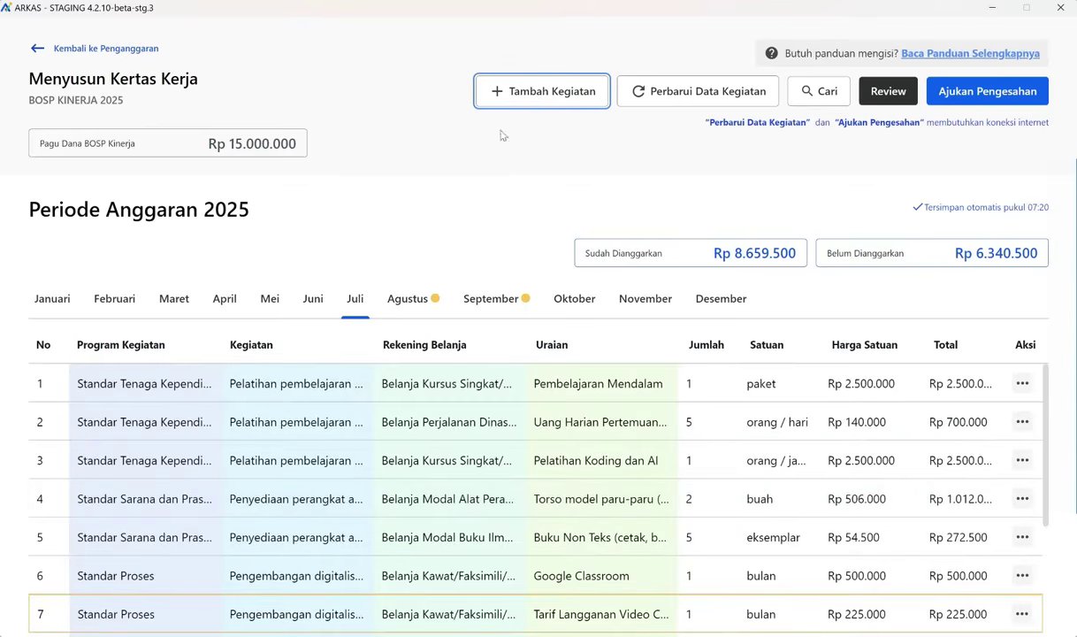
Step: Start a budget entry for Pelatihan pembelajaran koding dan kecerdasan artifisial untuk pendidik with account Belanja Perjalanan Dinas Dalam Kota / Dalam Daerah
click(502, 97)
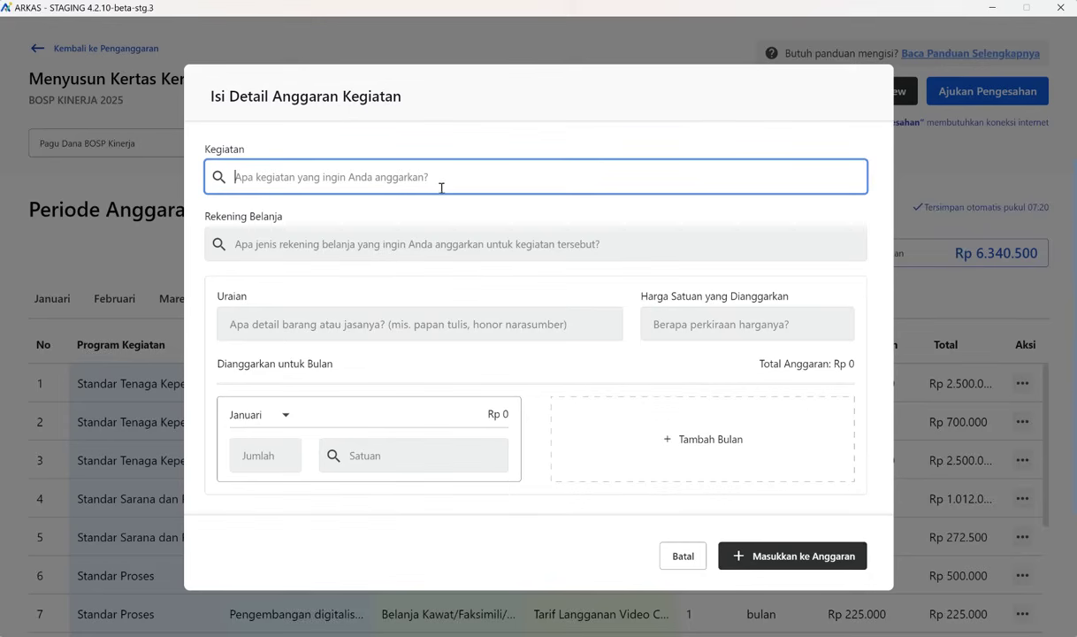
click(414, 184)
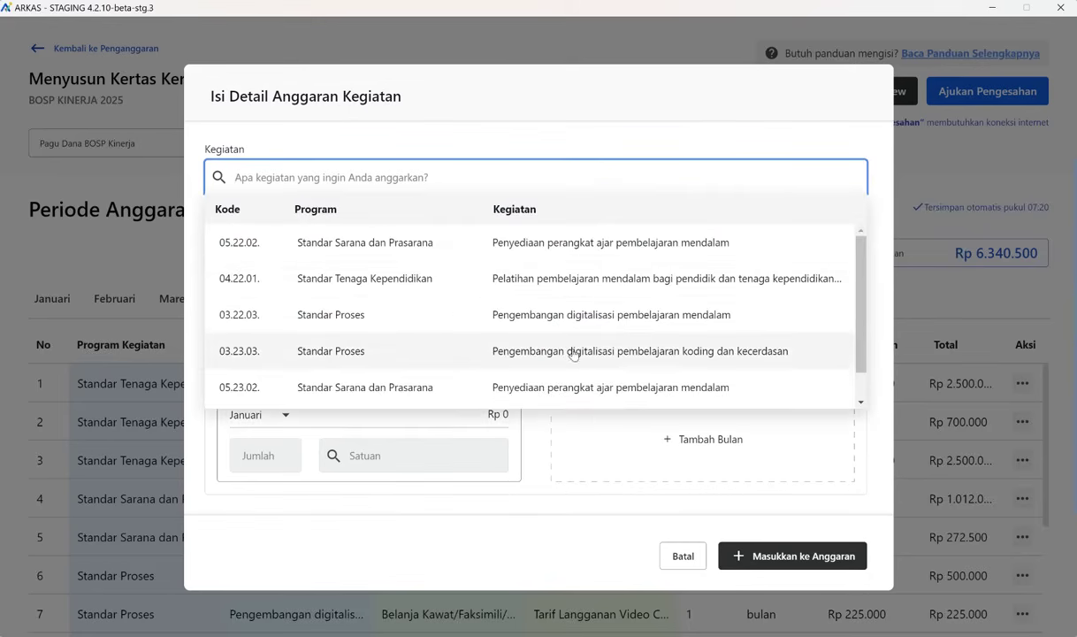
scroll(573, 353, down, 1)
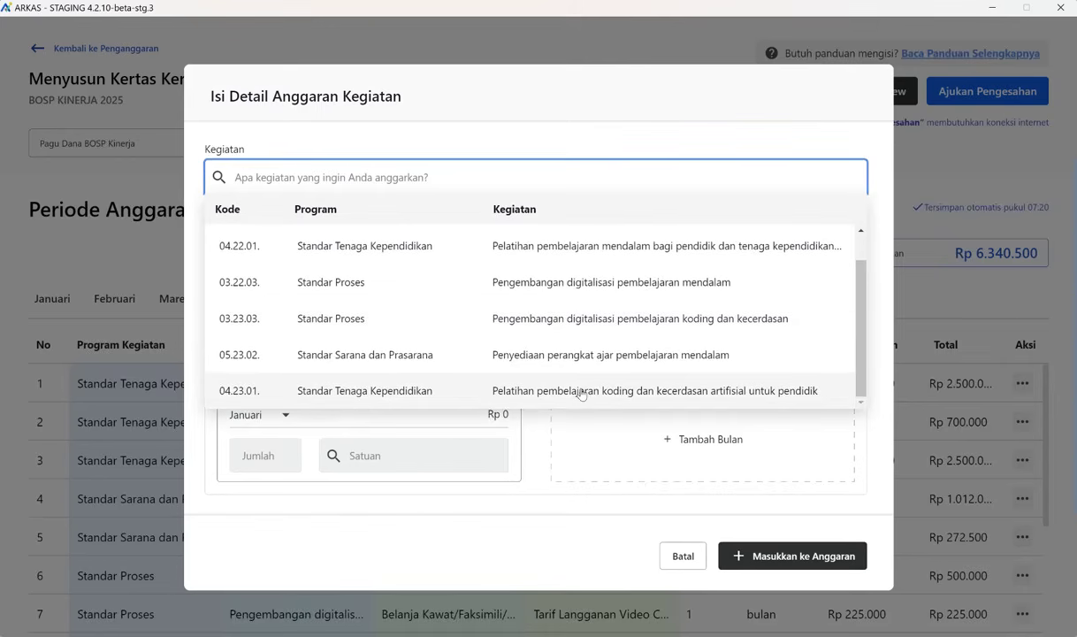
click(581, 392)
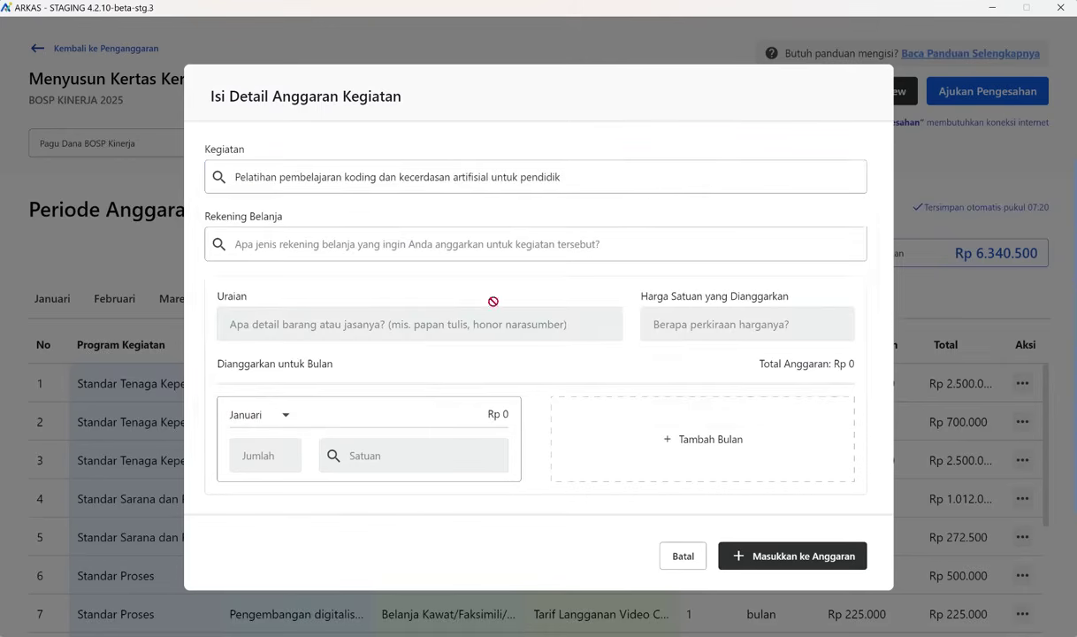
click(447, 245)
text(perjal)
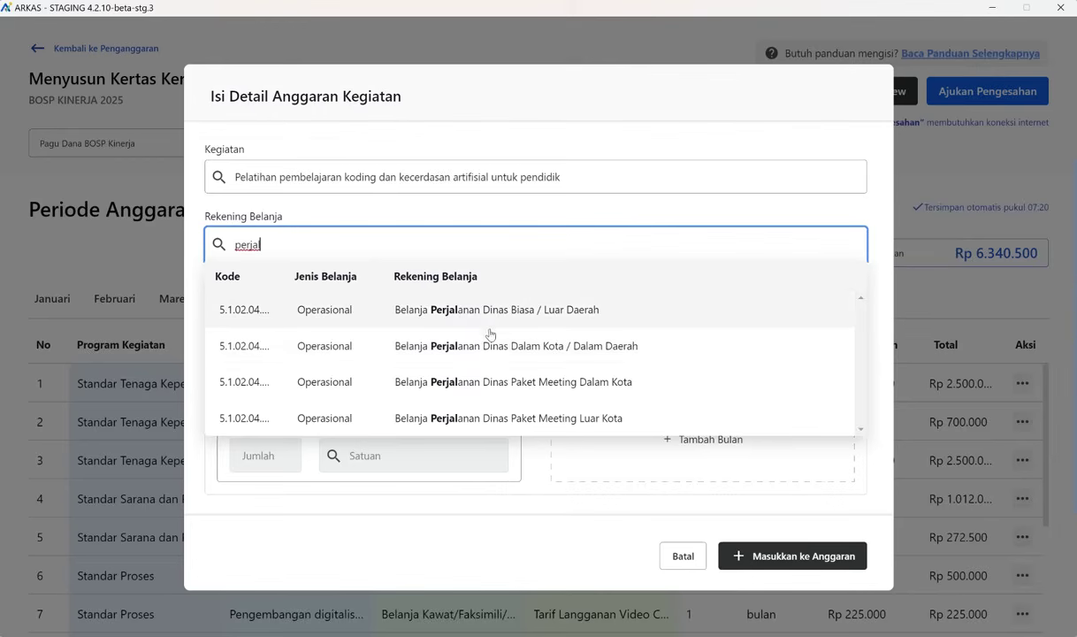
click(492, 348)
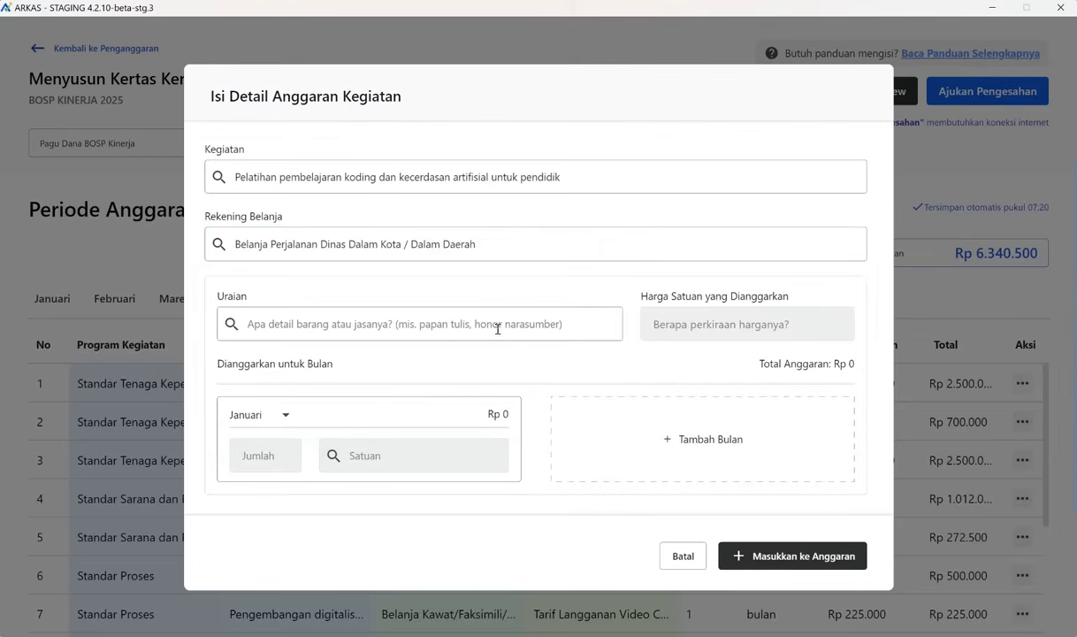
Step: Choose the item Uang Harian Pertemuan Diluar Kantor - Dalam Kota (Full Board) and set its unit price to Rp 140.000
click(474, 324)
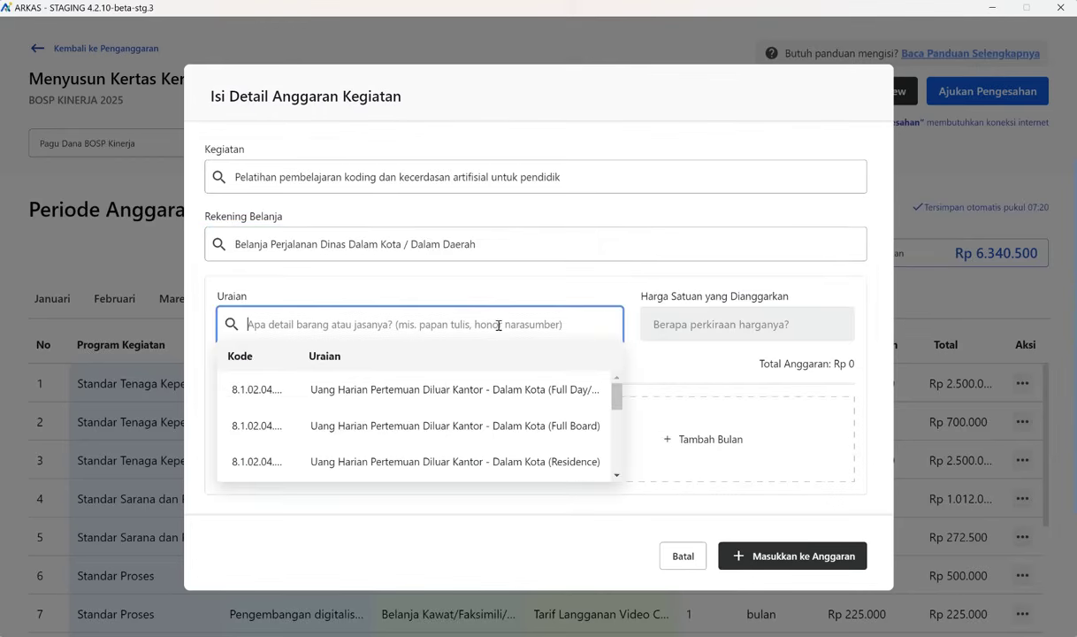
click(475, 433)
click(736, 325)
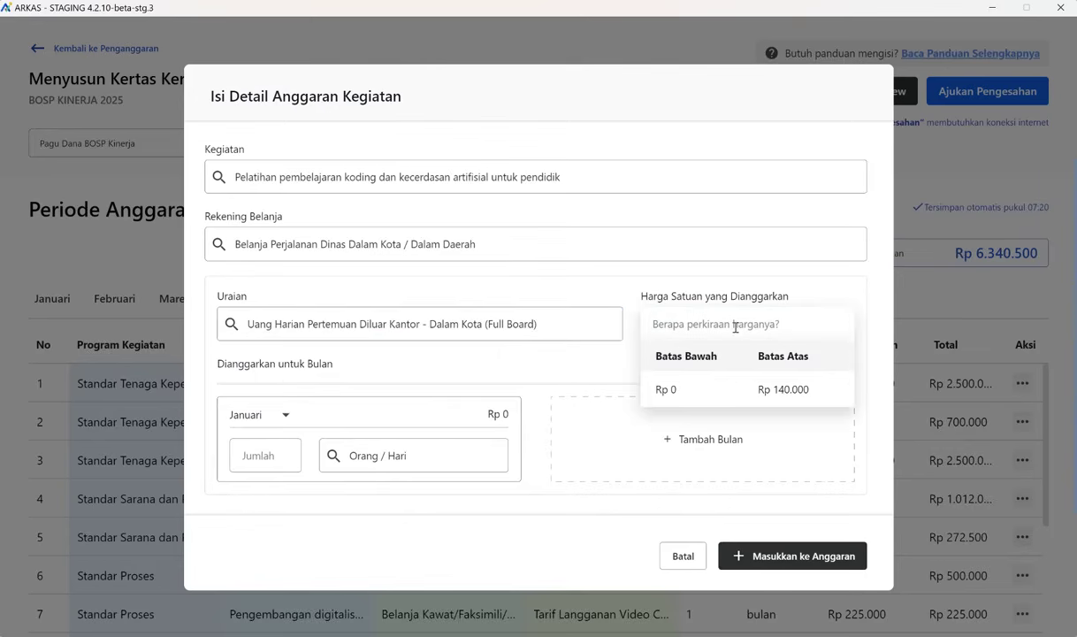
text(140.000)
Step: Schedule the daily allowance for Juli with a quantity of 5 Orang / Hari
click(286, 415)
scroll(261, 455, down, 5)
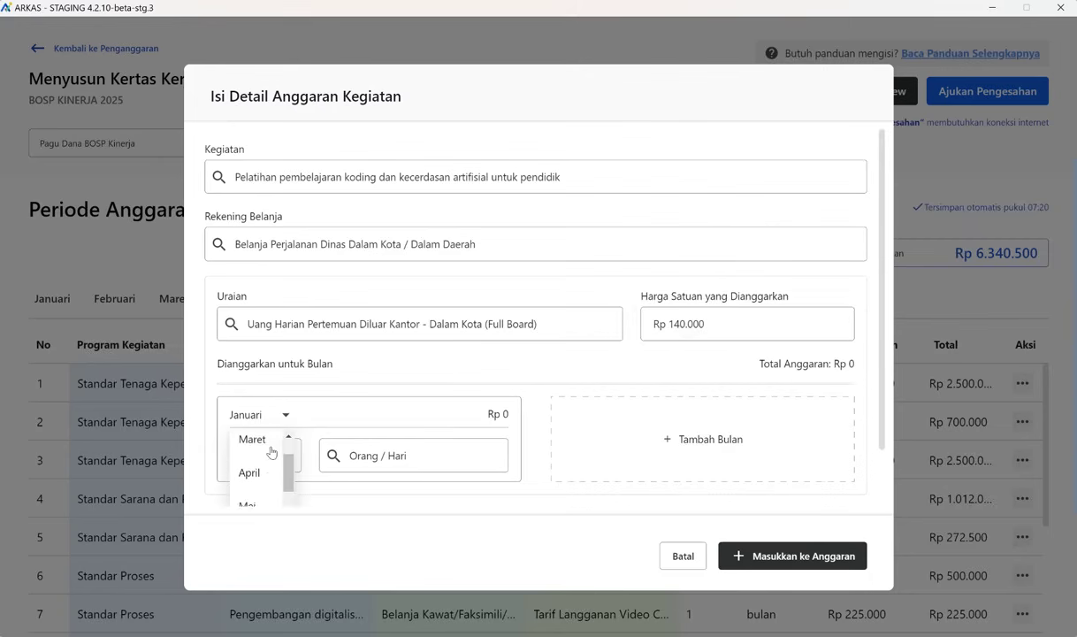
click(265, 467)
click(265, 463)
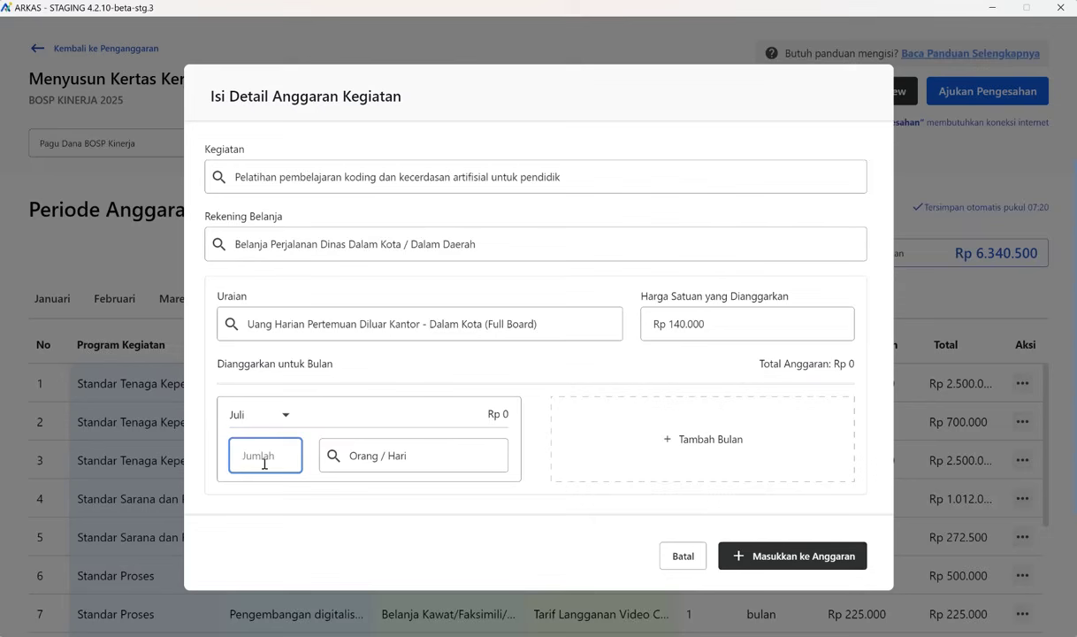
text(5)
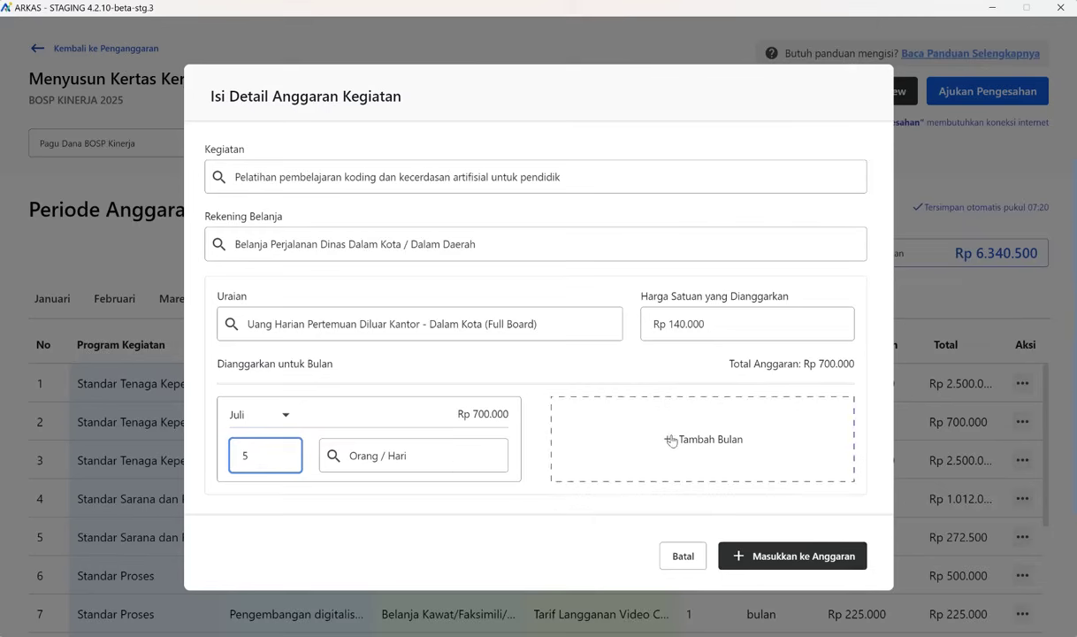
Step: Add September as a second budget month for the daily allowance, with a quantity of 5
click(637, 437)
click(622, 422)
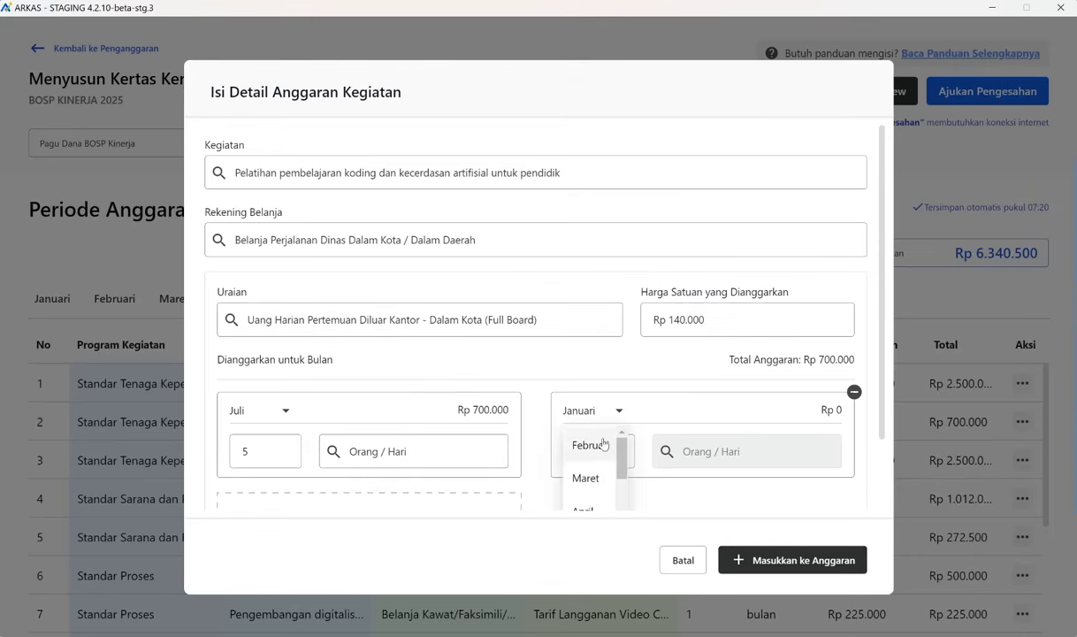
scroll(602, 469, down, 3)
scroll(606, 503, down, 1)
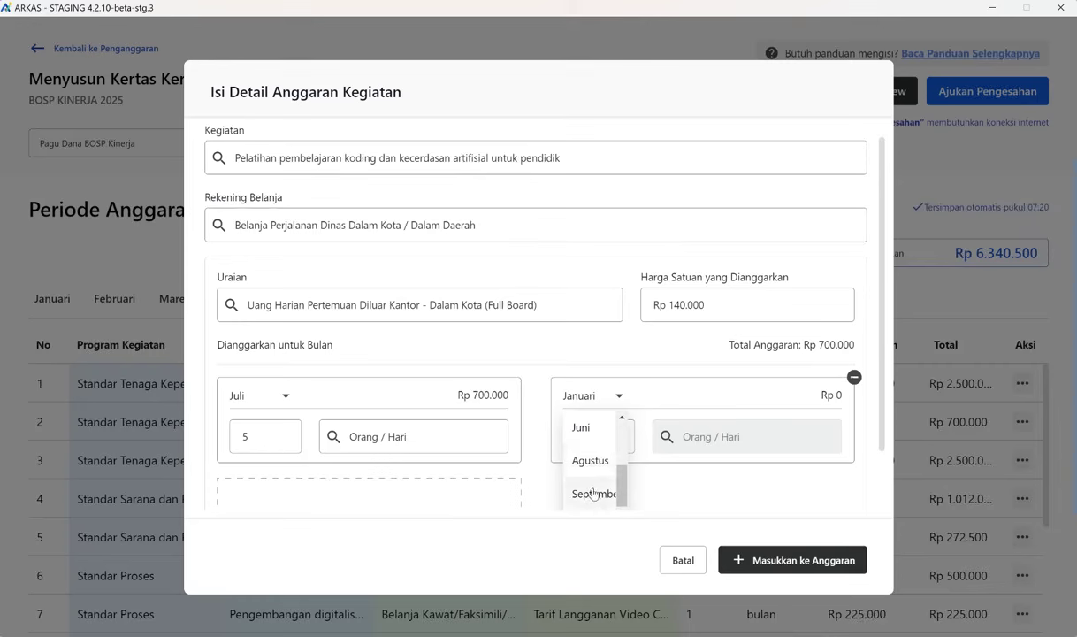
click(595, 492)
click(601, 438)
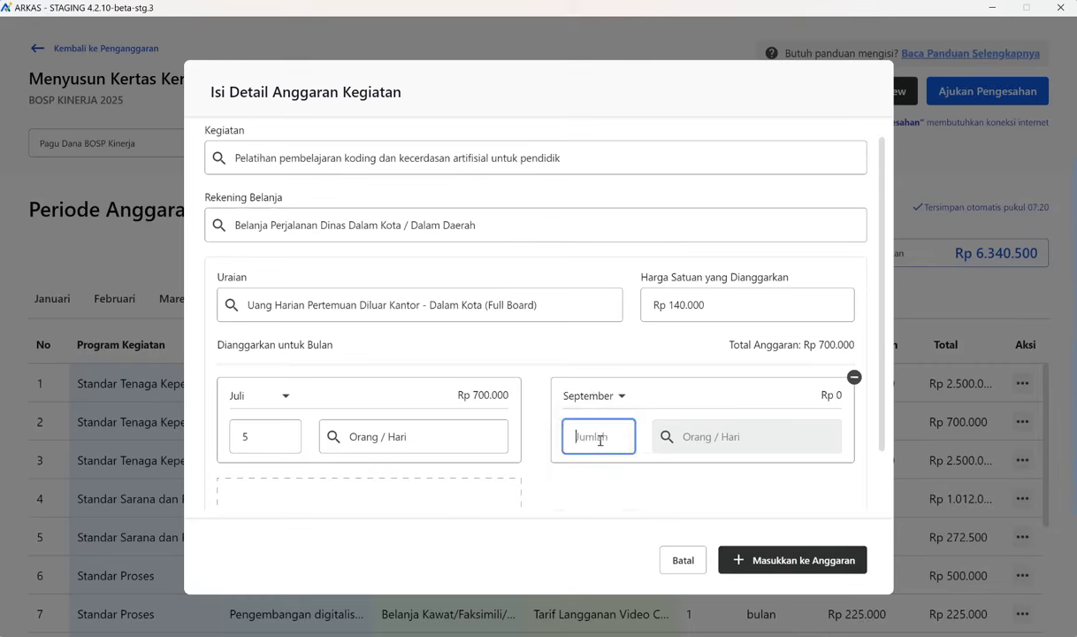
text(6)
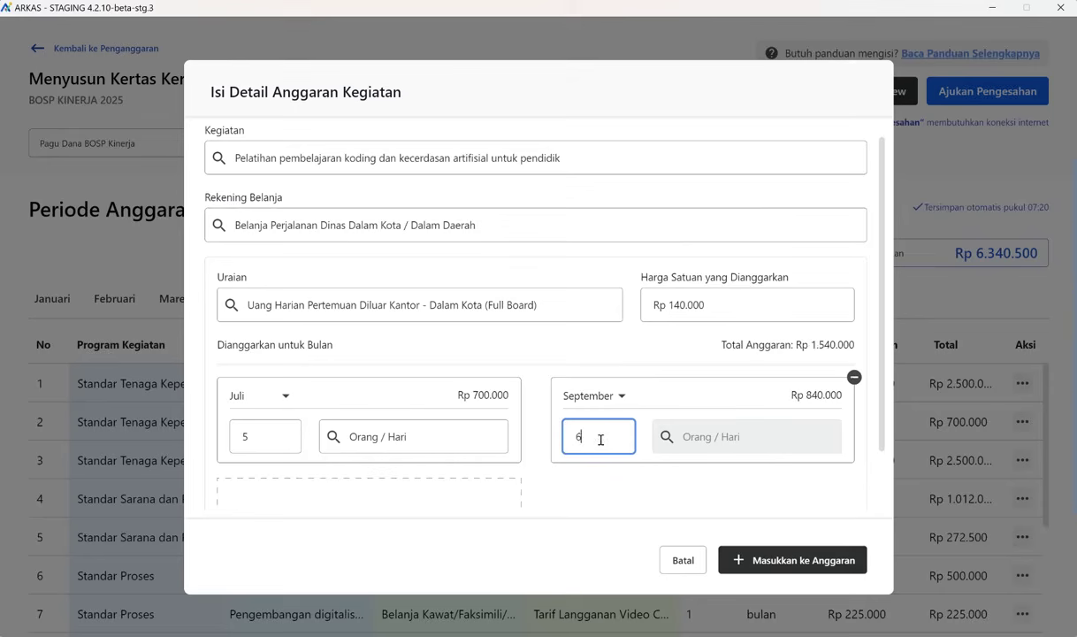
key(BackSpace)
text(5)
Step: Submit the daily allowance entry to the budget and check the updated Juli list
click(804, 561)
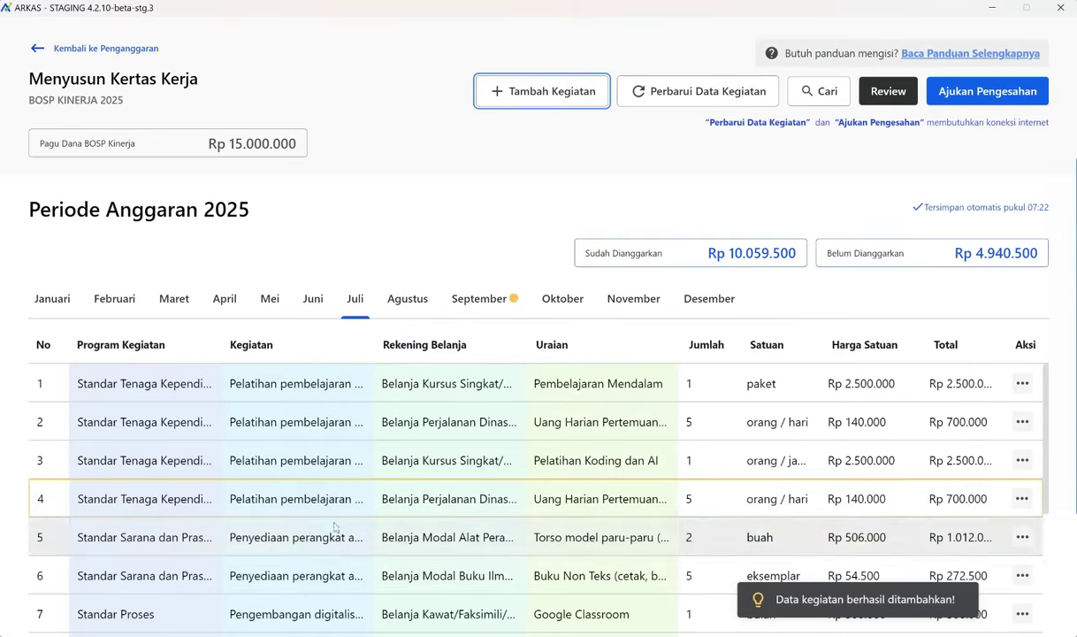
scroll(361, 576, down, 3)
scroll(361, 576, up, 3)
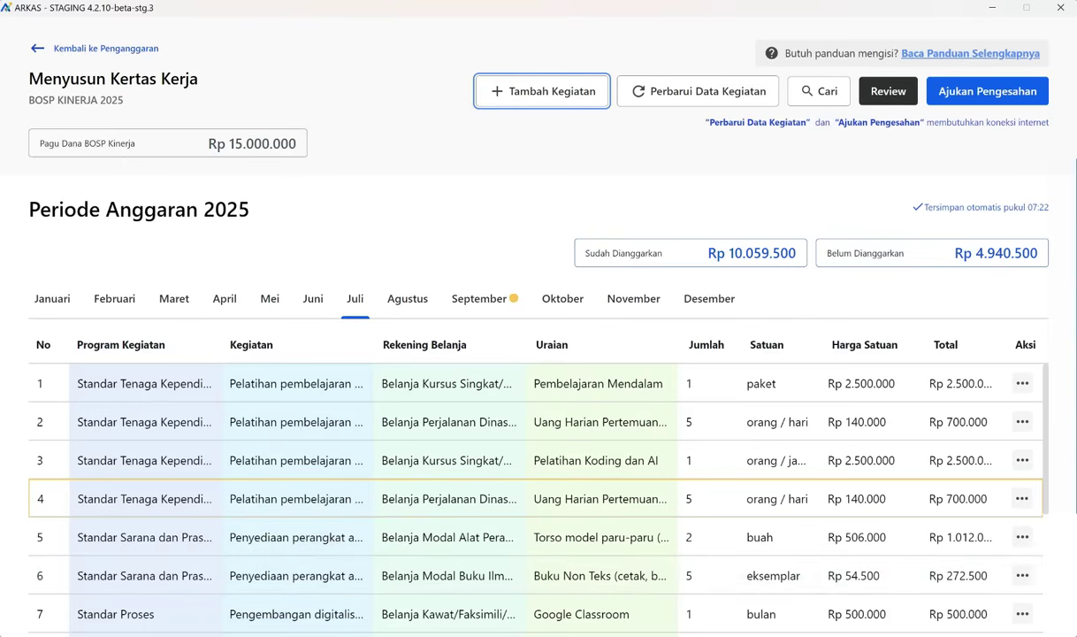
Step: Switch to the Permendikdasmen Nomor 8 Tahun 2025 PDF, examine the deep-learning and coding/AI components for BOP PAUD Kinerja, and return to ARKAS
key(alt+Tab)
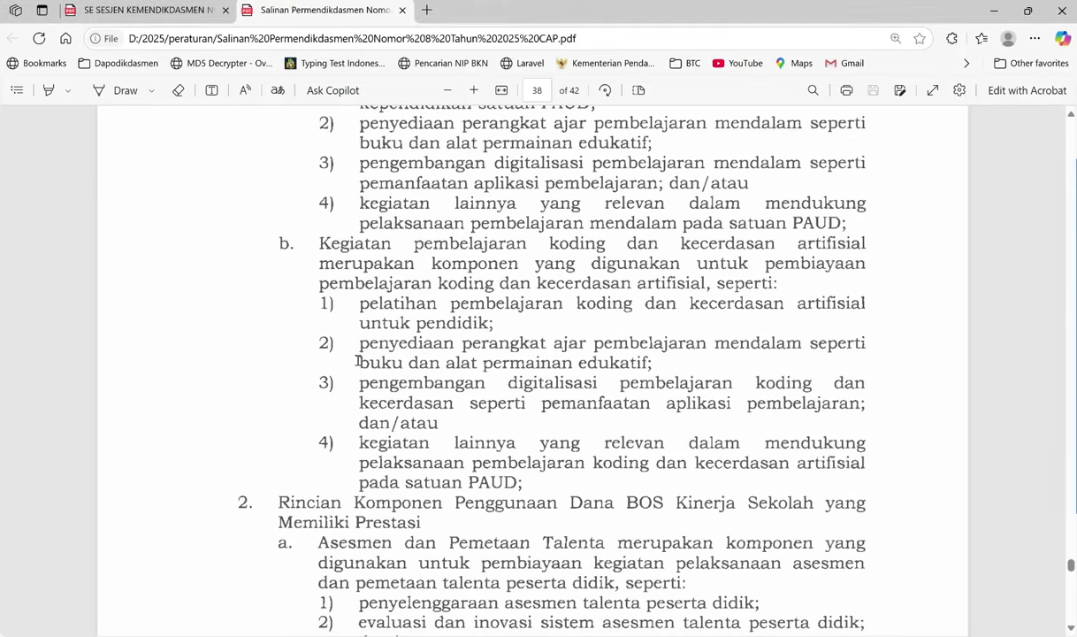
scroll(357, 361, up, 3)
scroll(357, 361, down, 2)
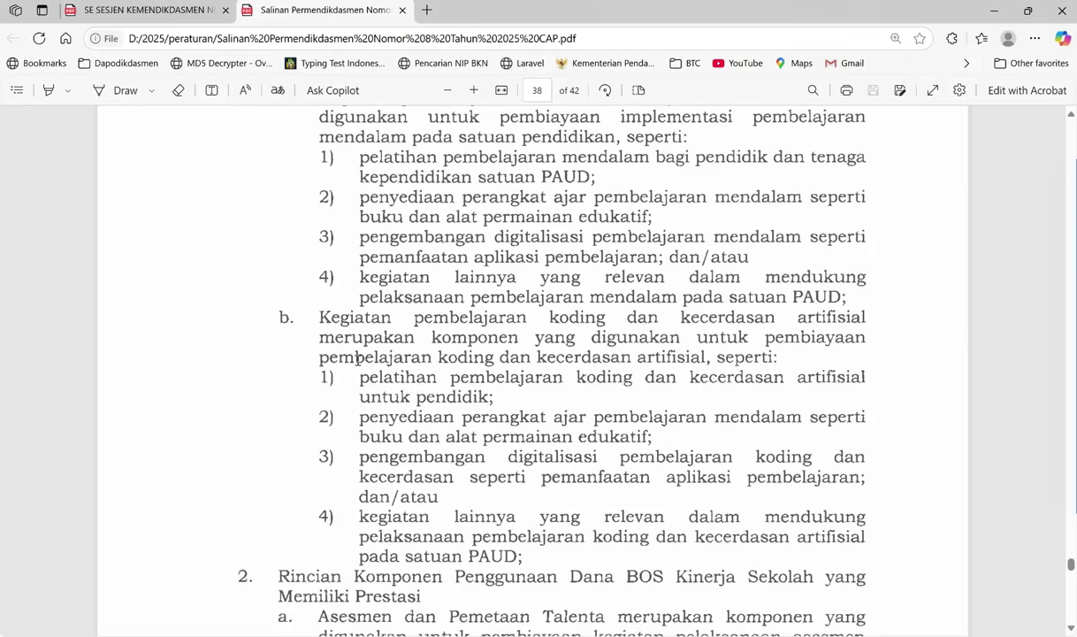
scroll(358, 359, up, 2)
scroll(358, 361, down, 2)
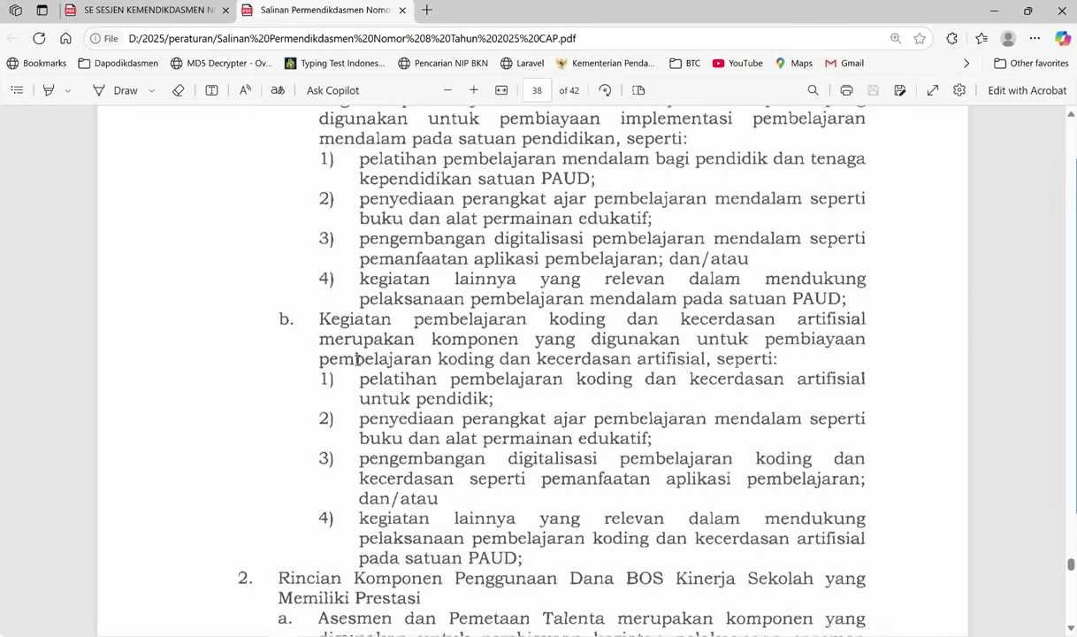
scroll(357, 359, up, 2)
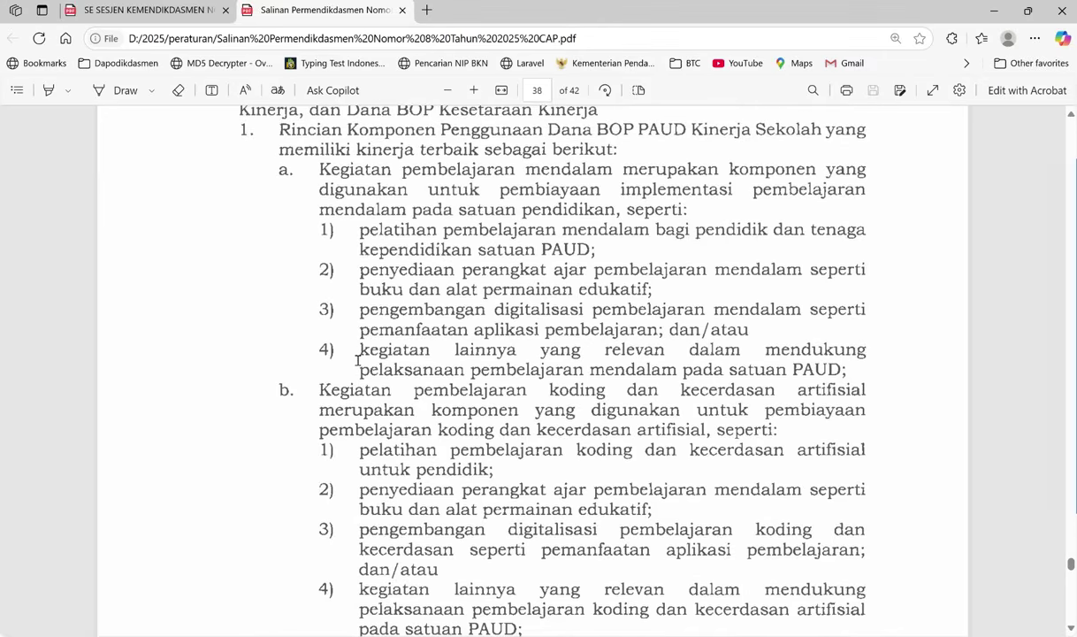
key(alt+Tab)
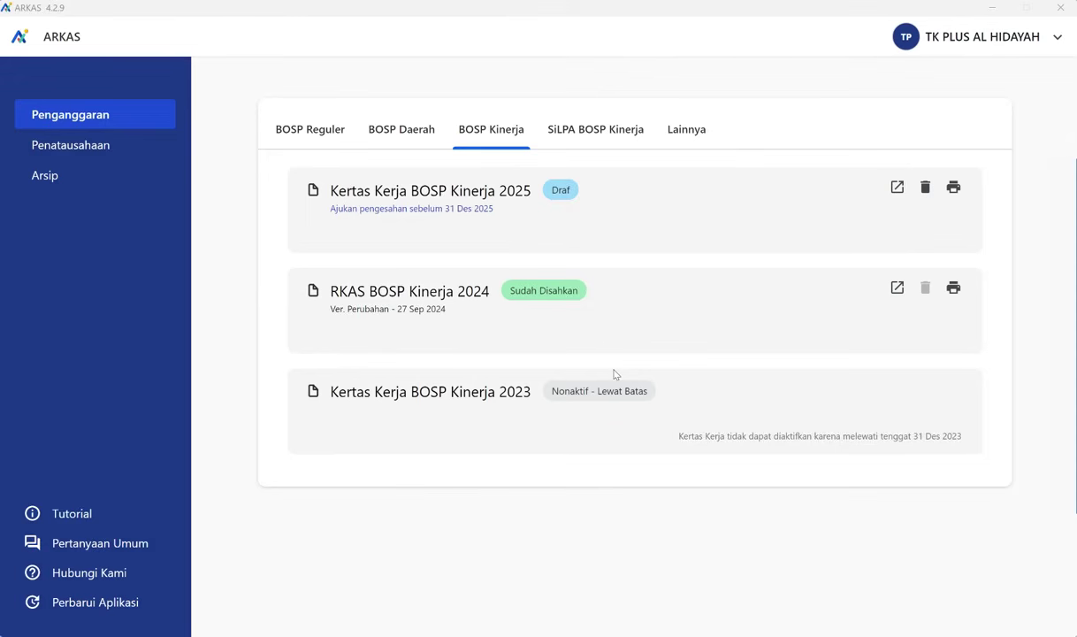